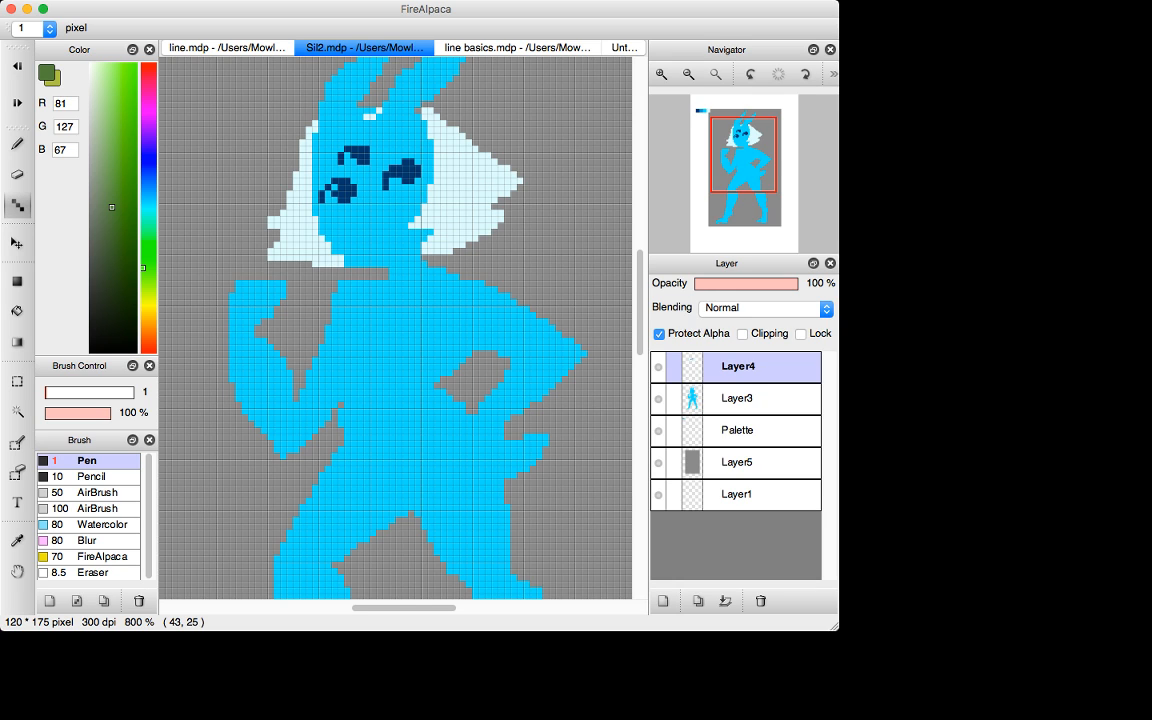
Examine the whole character in line.mdp at 400% zoom, and return to Sil2.mdp.
{"action": "left_click", "coordinate": [227, 48]}
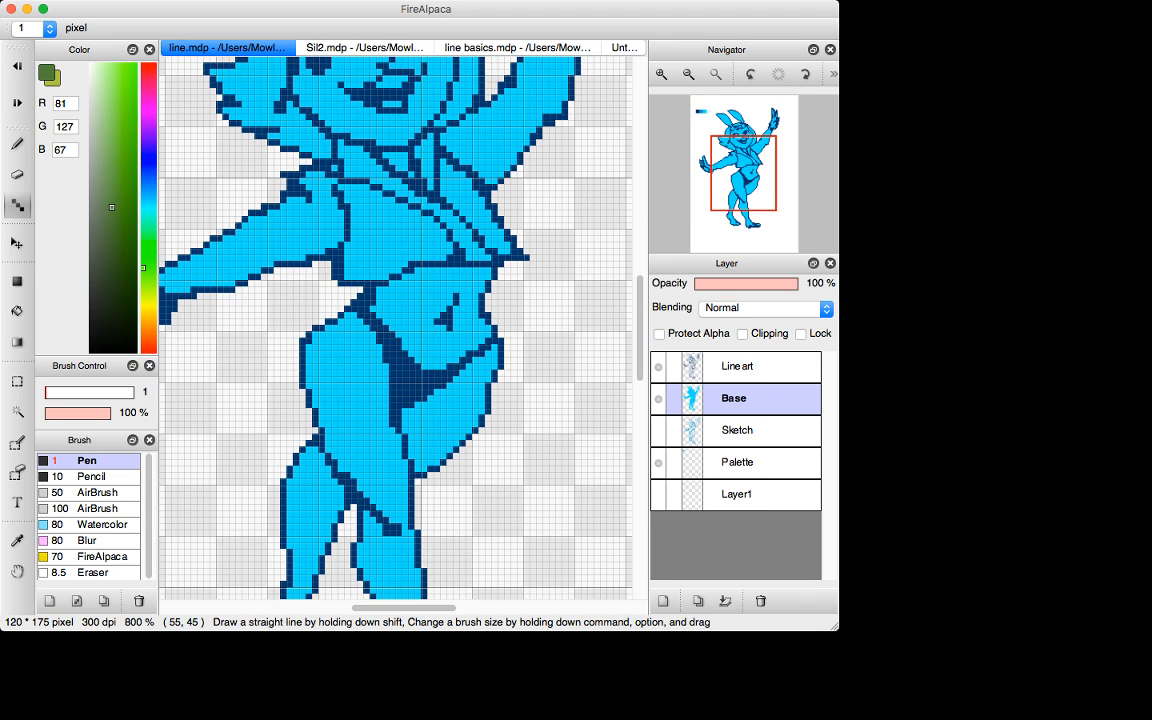
{"action": "key", "text": "super+minus"}
{"action": "key", "text": "super+minus"}
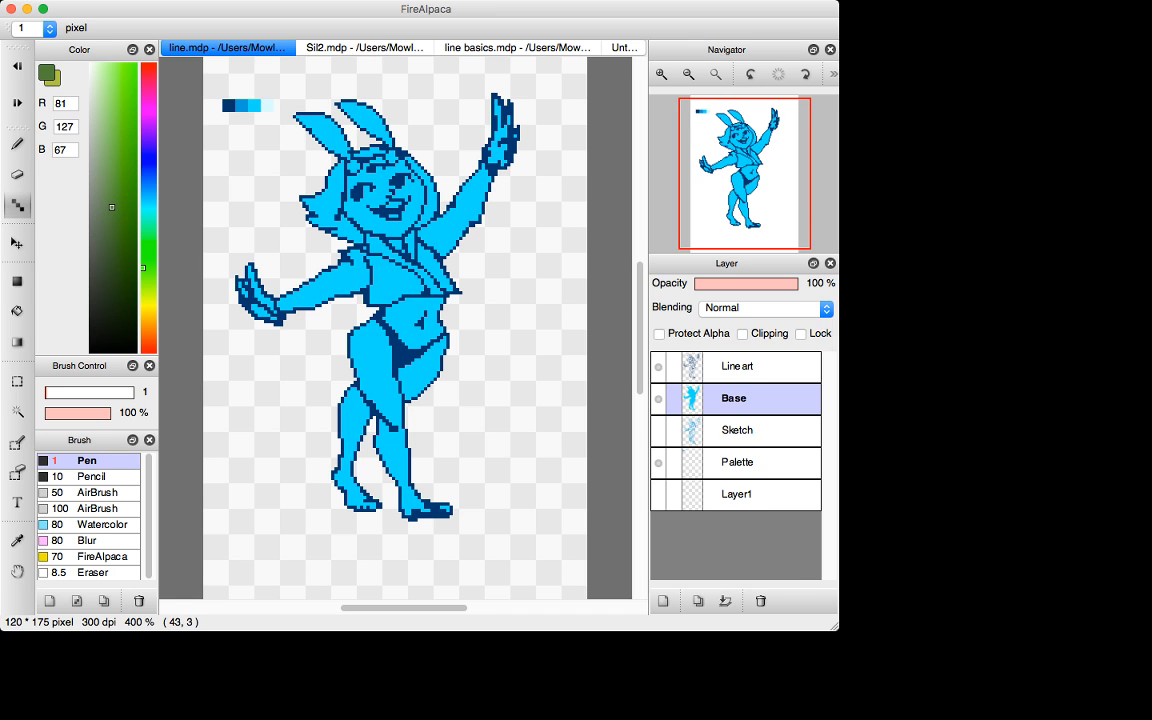
{"action": "key", "text": "ctrl+Tab"}
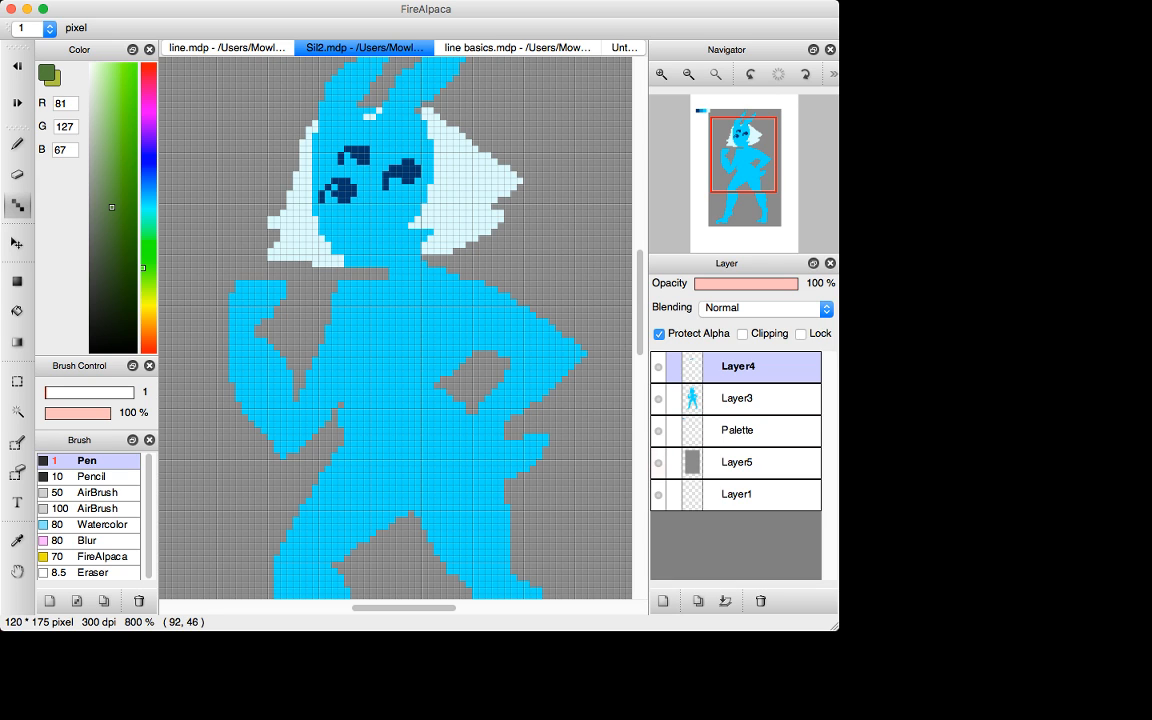
Place the Palette layer above Layer4 and move its swatches onto the gray background beside the character's ears.
{"action": "key", "text": "v"}
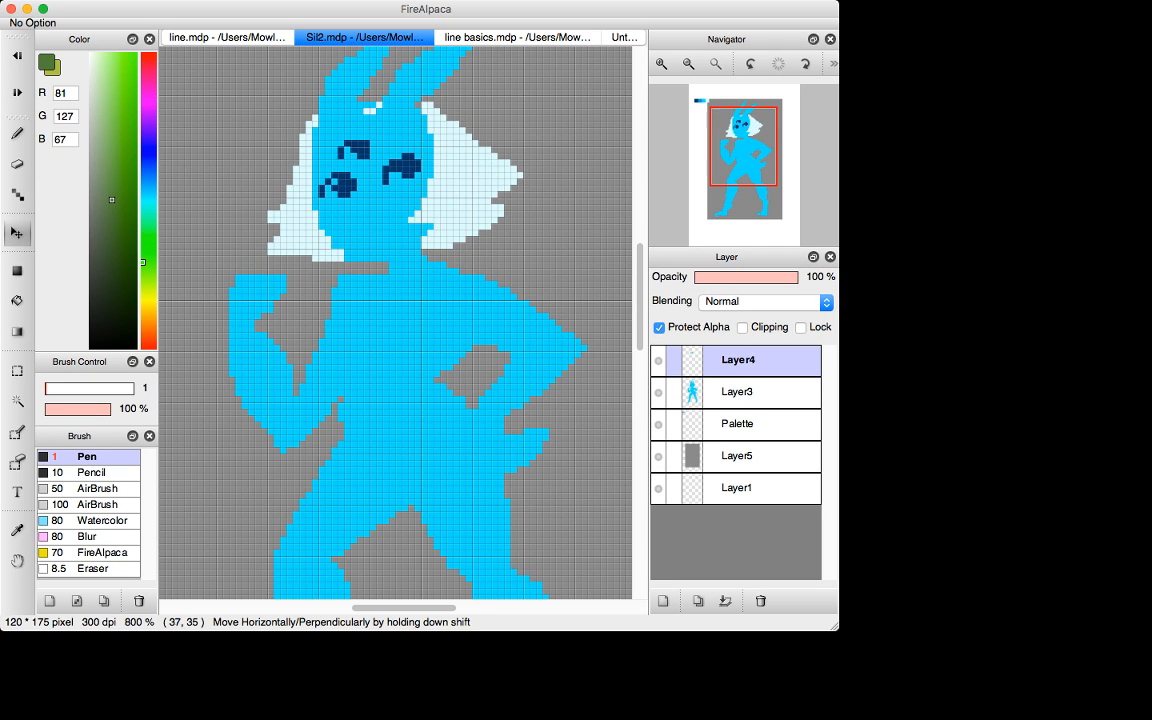
{"action": "left_click_drag", "start_coordinate": [251, 125], "coordinate": [285, 162]}
{"action": "key", "text": "super+z"}
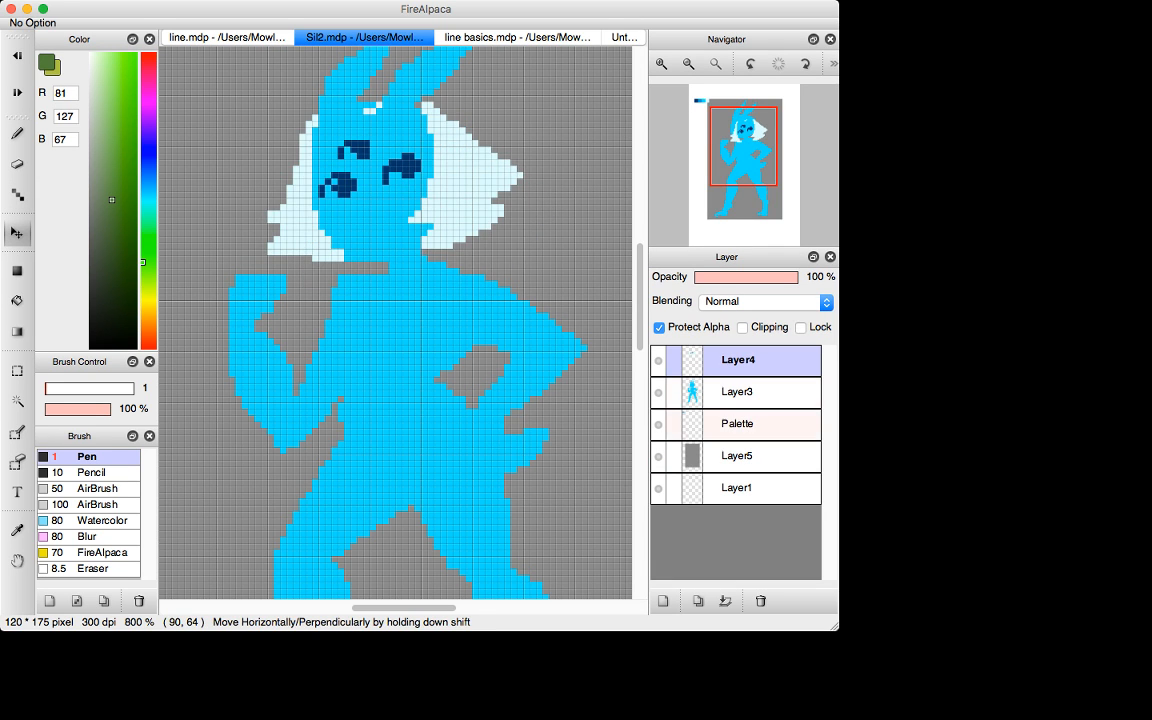
{"action": "left_click", "coordinate": [738, 424]}
{"action": "left_click_drag", "start_coordinate": [738, 424], "coordinate": [738, 350]}
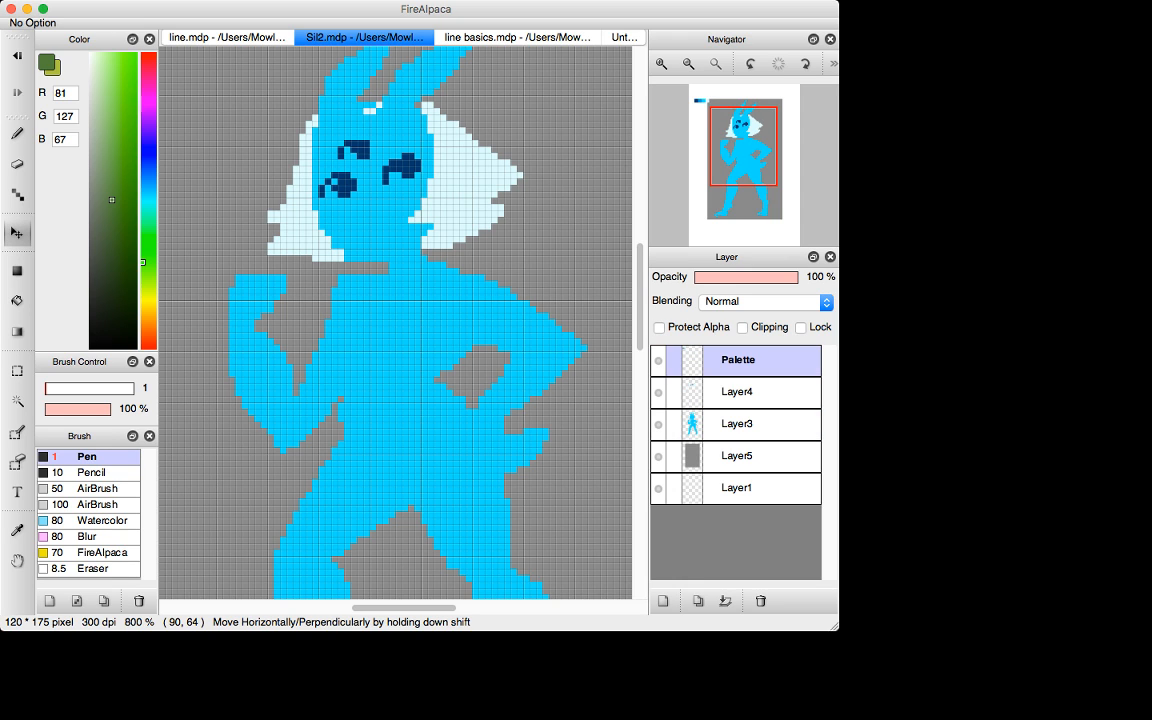
{"action": "left_click_drag", "start_coordinate": [290, 160], "coordinate": [392, 230]}
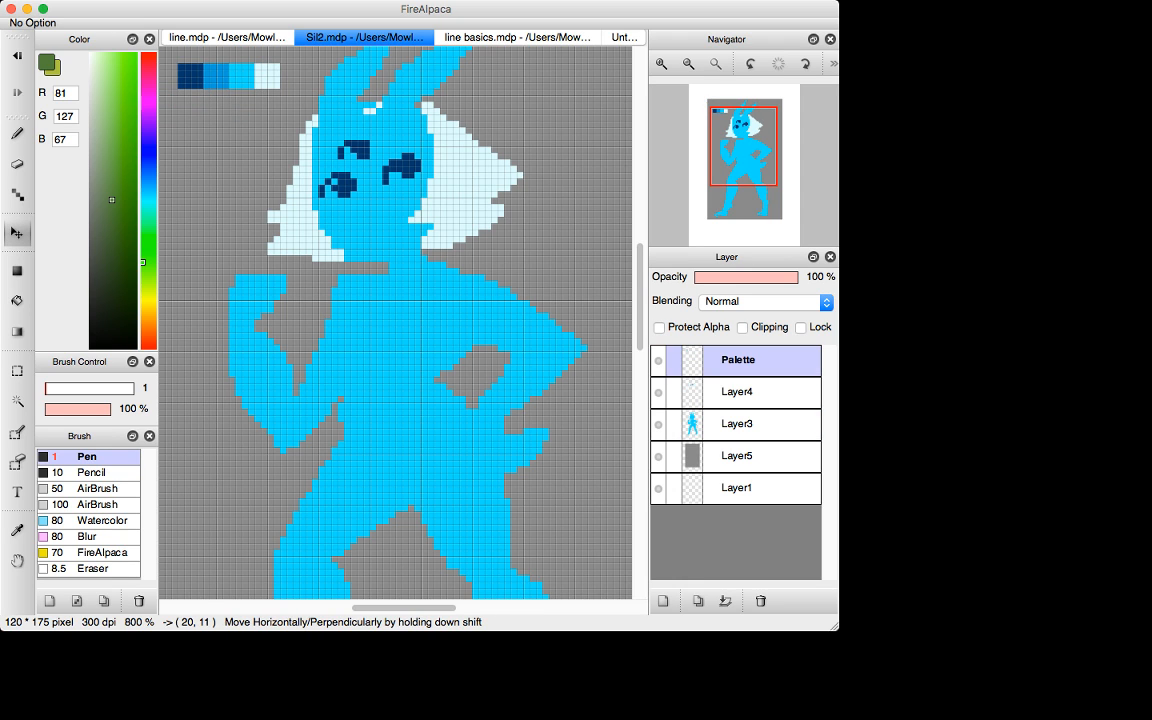
Sample bright cyan as the foreground color and near-white as the background color from the palette, with Layer4 active.
{"action": "key", "text": "i"}
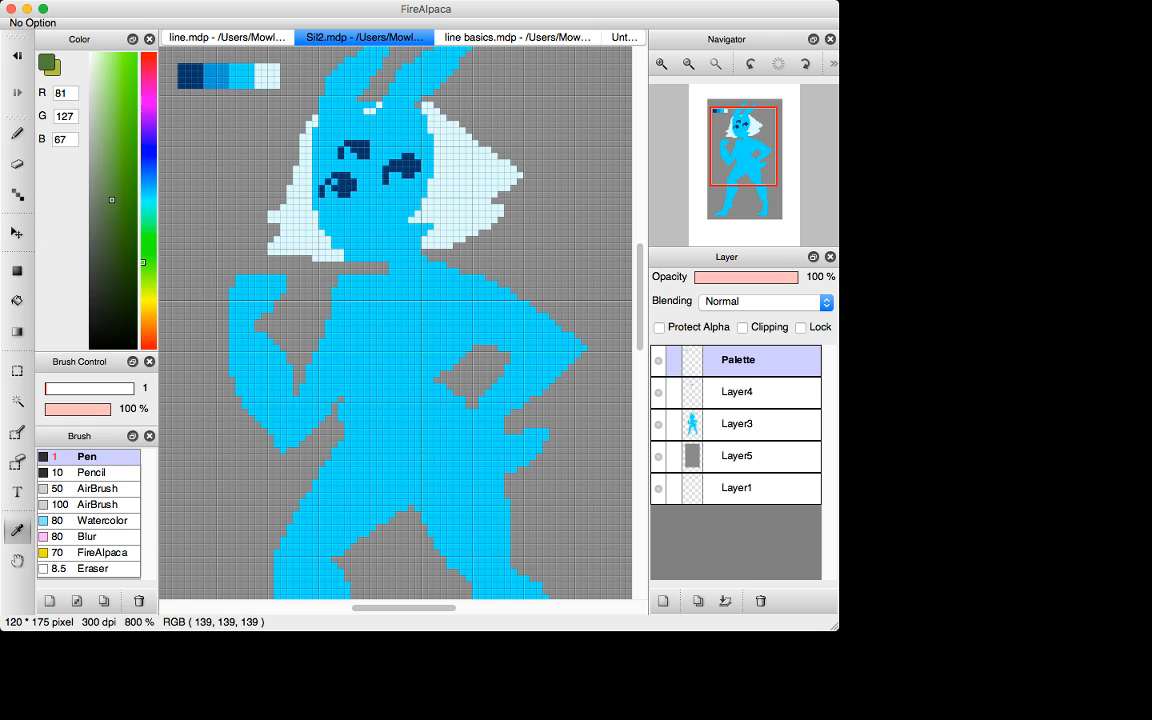
{"action": "scroll", "coordinate": [396, 320], "scroll_direction": "up", "scroll_amount": 3}
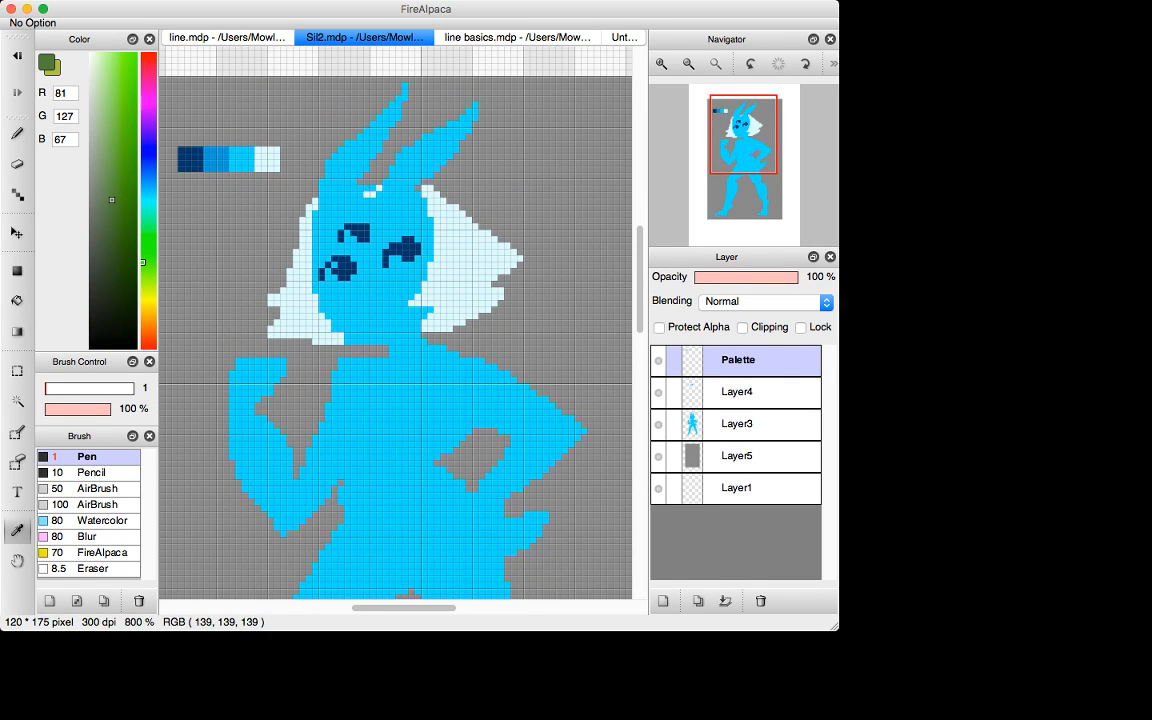
{"action": "key", "text": "super+minus"}
{"action": "key", "text": "super+minus"}
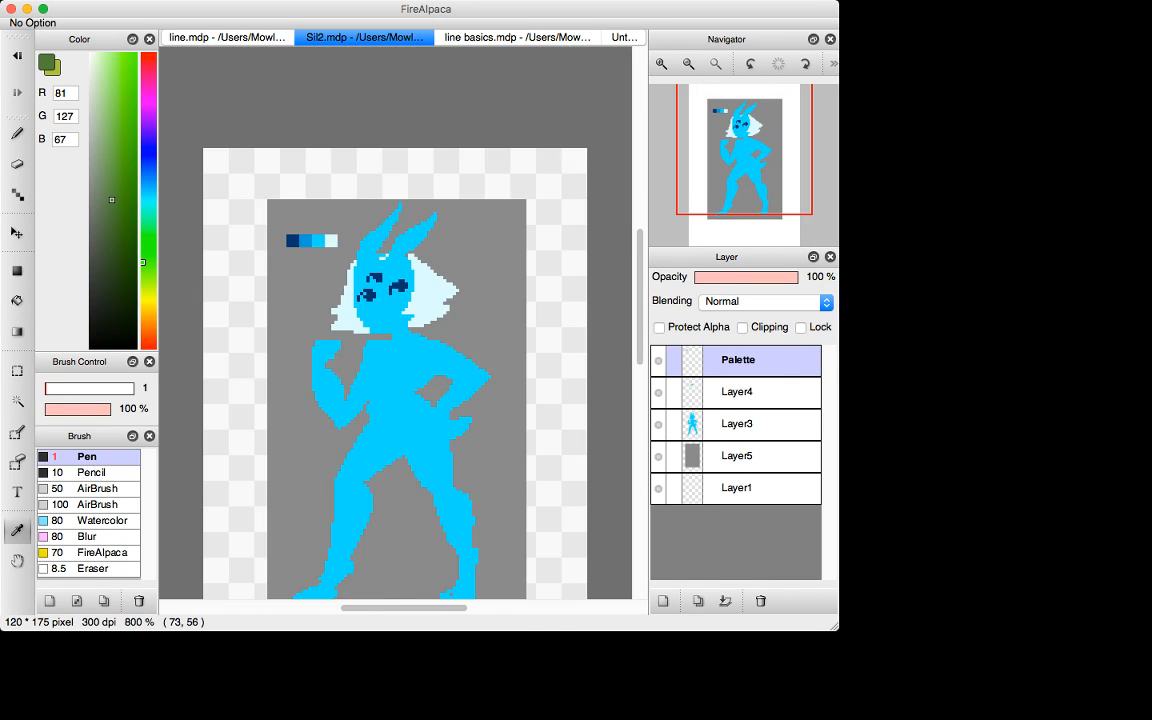
{"action": "key", "text": "super+plus"}
{"action": "key", "text": "super+plus"}
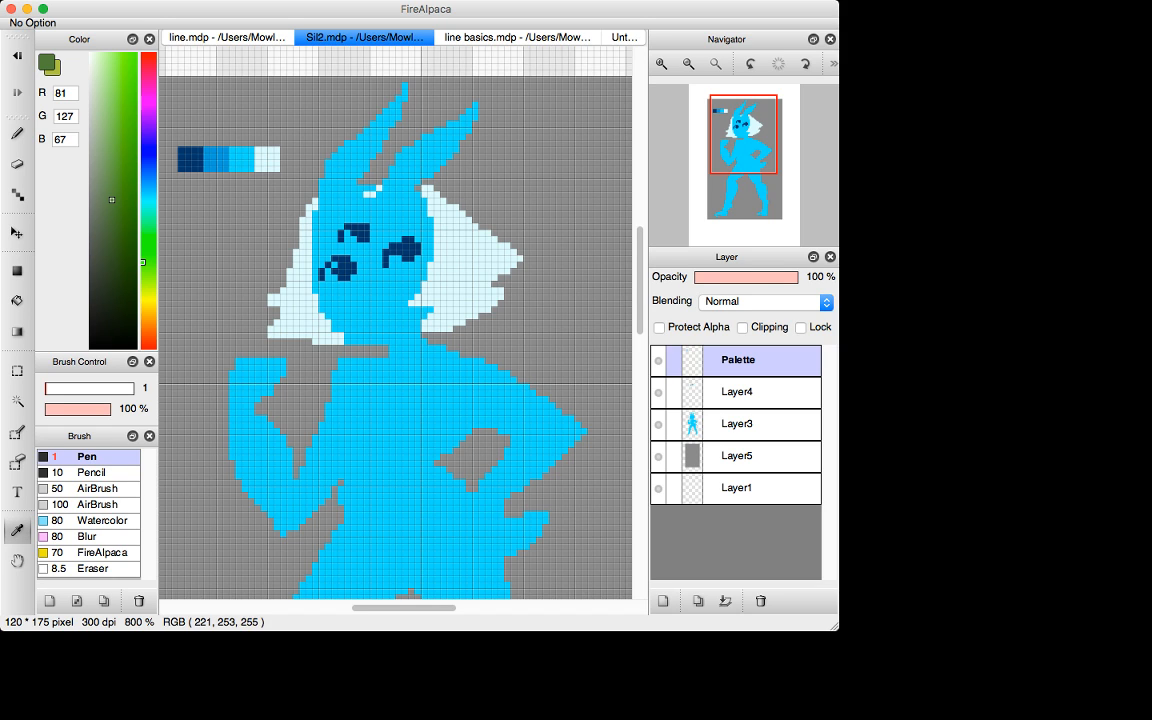
{"action": "left_click", "coordinate": [267, 159]}
{"action": "left_click", "coordinate": [738, 392]}
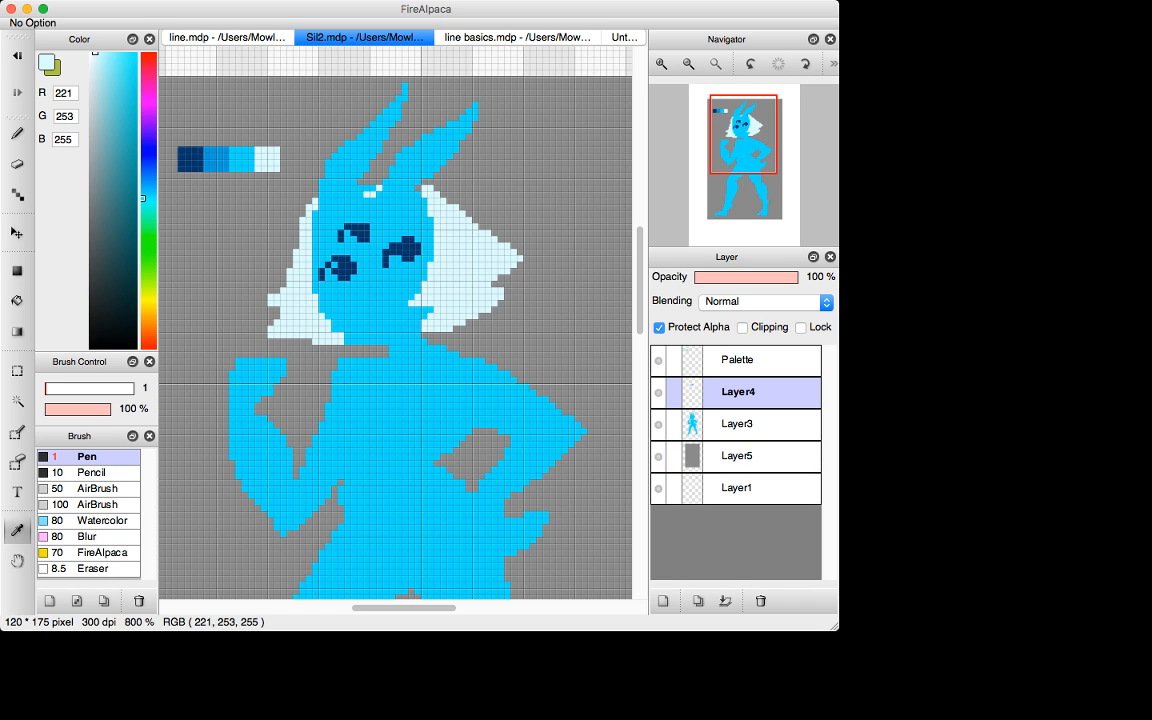
{"action": "key", "text": "x"}
{"action": "left_click", "coordinate": [241, 159]}
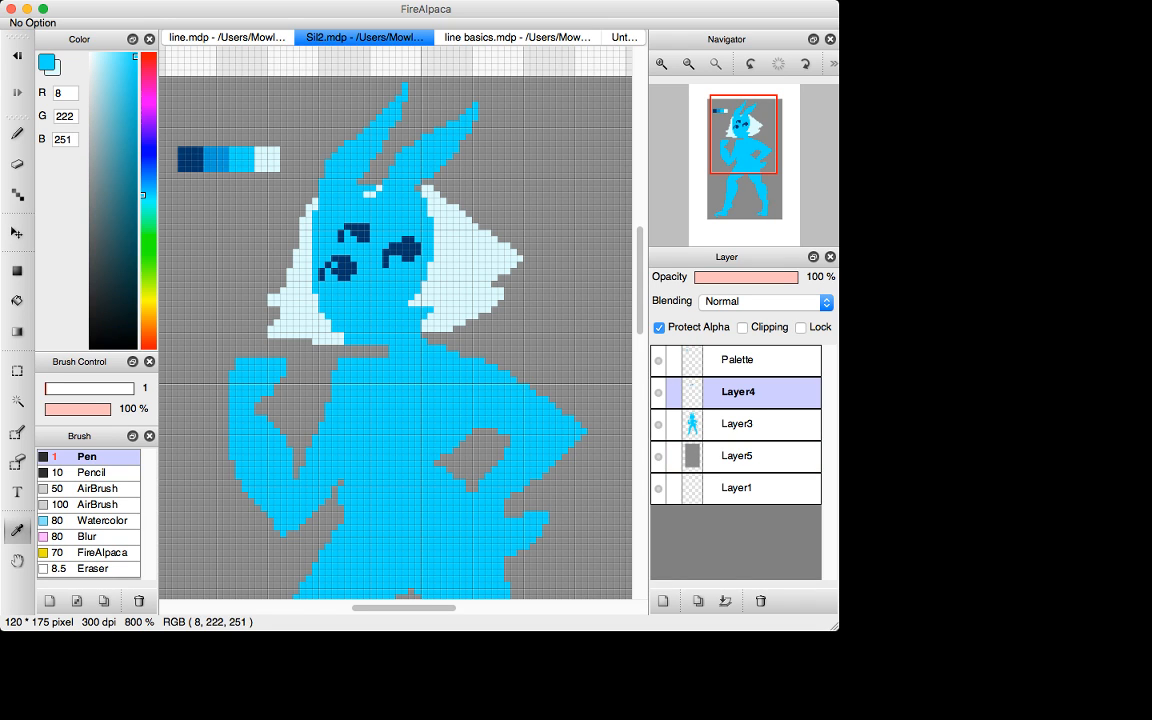
Compare the line.mdp drawing with Sil2.mdp, leaving the Eraser active and Sil2.mdp open.
{"action": "key", "text": "d"}
{"action": "scroll", "coordinate": [396, 330], "scroll_direction": "down", "scroll_amount": 3}
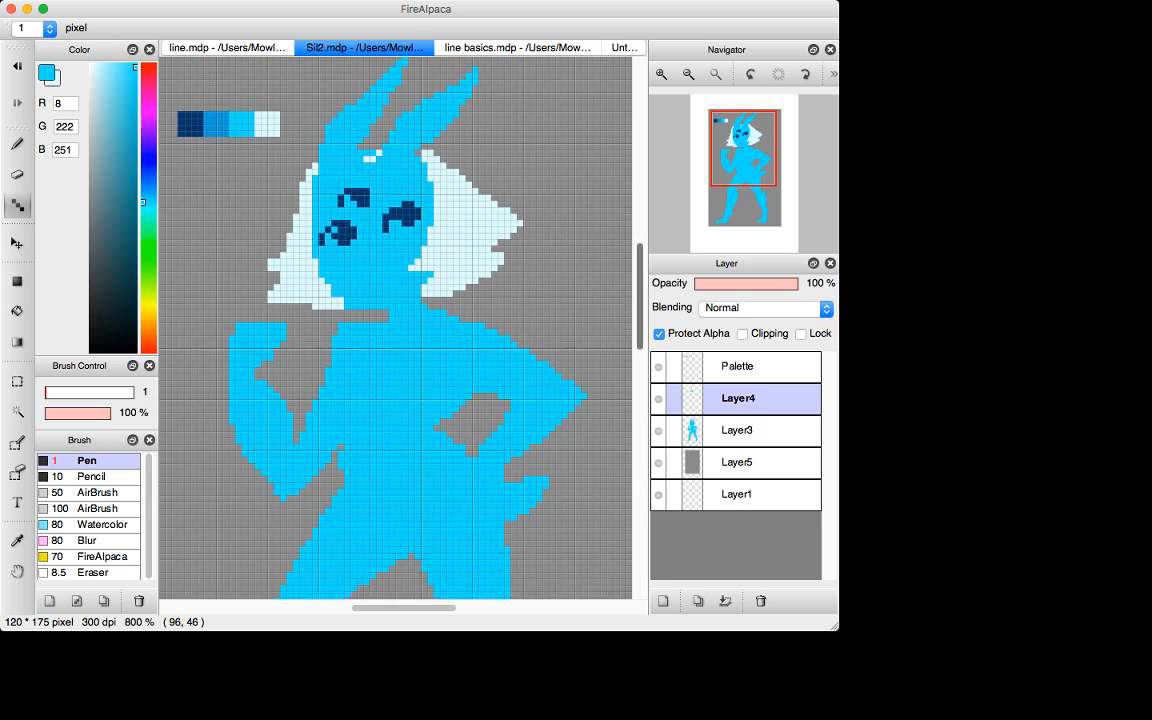
{"action": "key", "text": "e"}
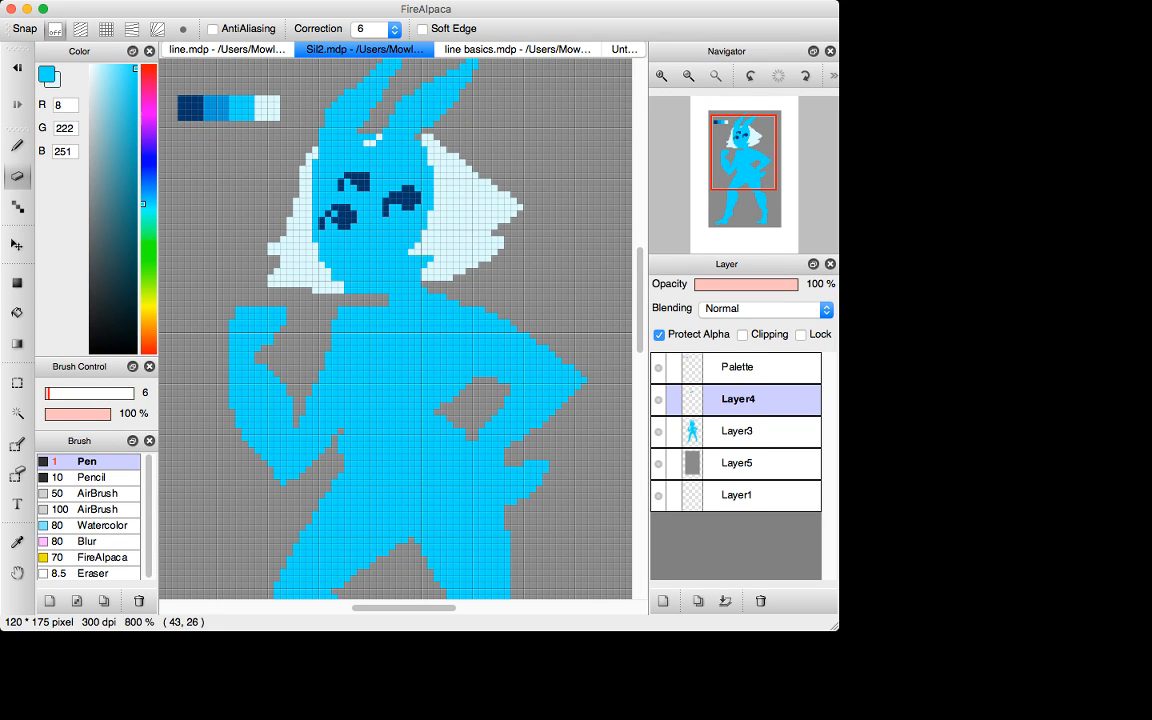
{"action": "left_click", "coordinate": [227, 49]}
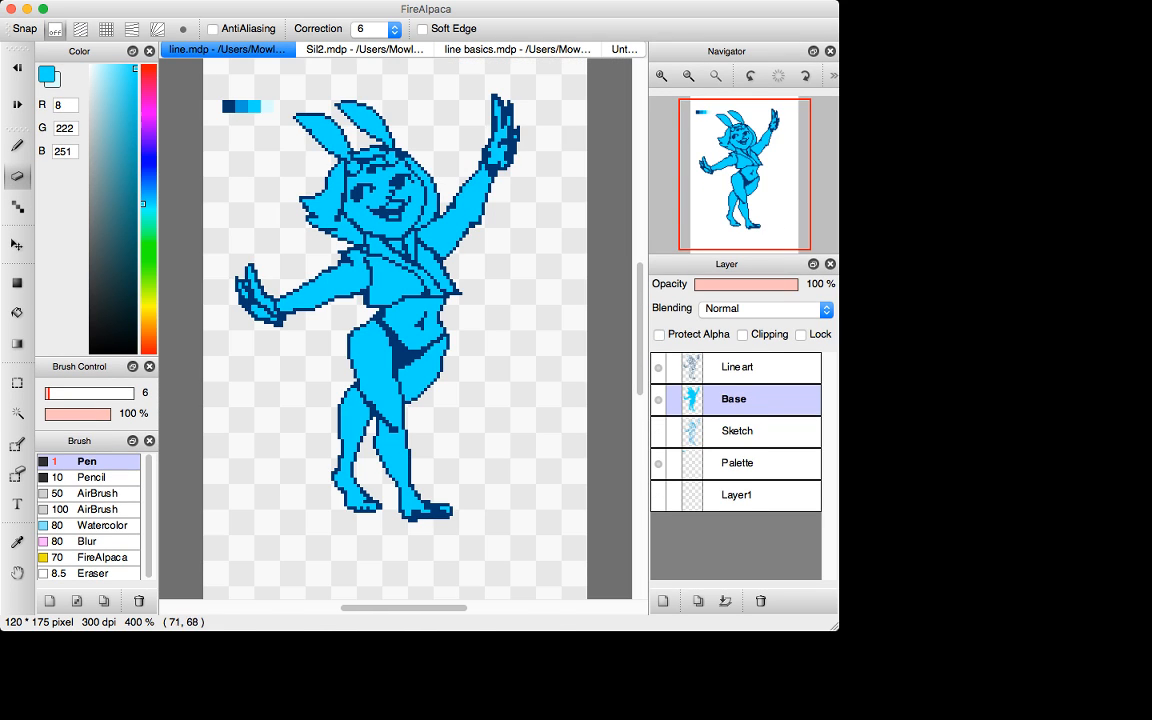
{"action": "left_click", "coordinate": [365, 49]}
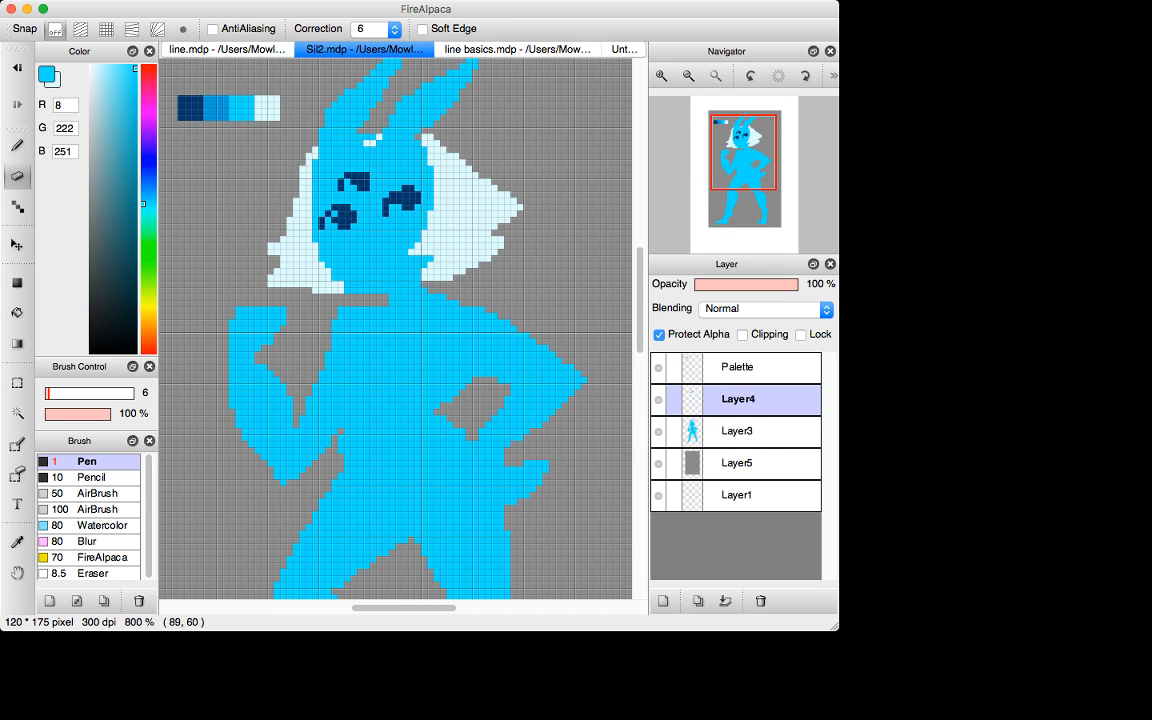
Turn off Protect Alpha on Layer4 and merge it down into Layer3.
{"action": "left_click_drag", "start_coordinate": [641, 277], "coordinate": [641, 272]}
{"action": "left_click", "coordinate": [659, 335]}
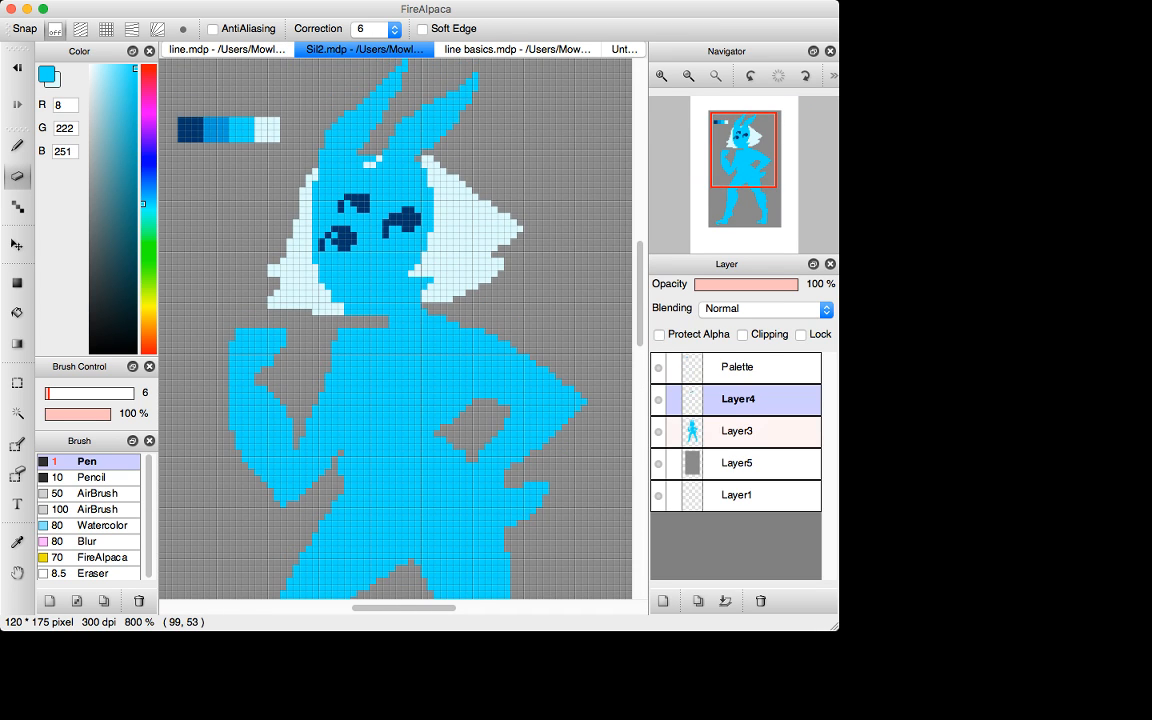
{"action": "left_click", "coordinate": [725, 601]}
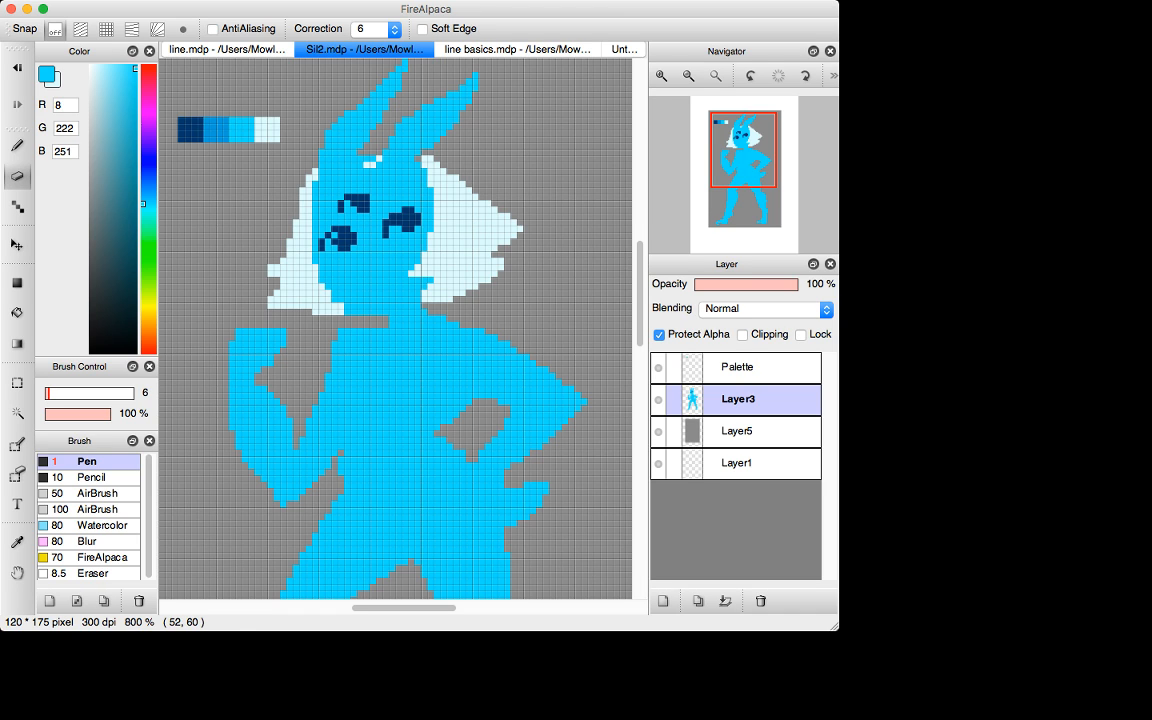
Sample the palette's medium blue as the background color, with bright cyan as the foreground color.
{"action": "key", "text": "i"}
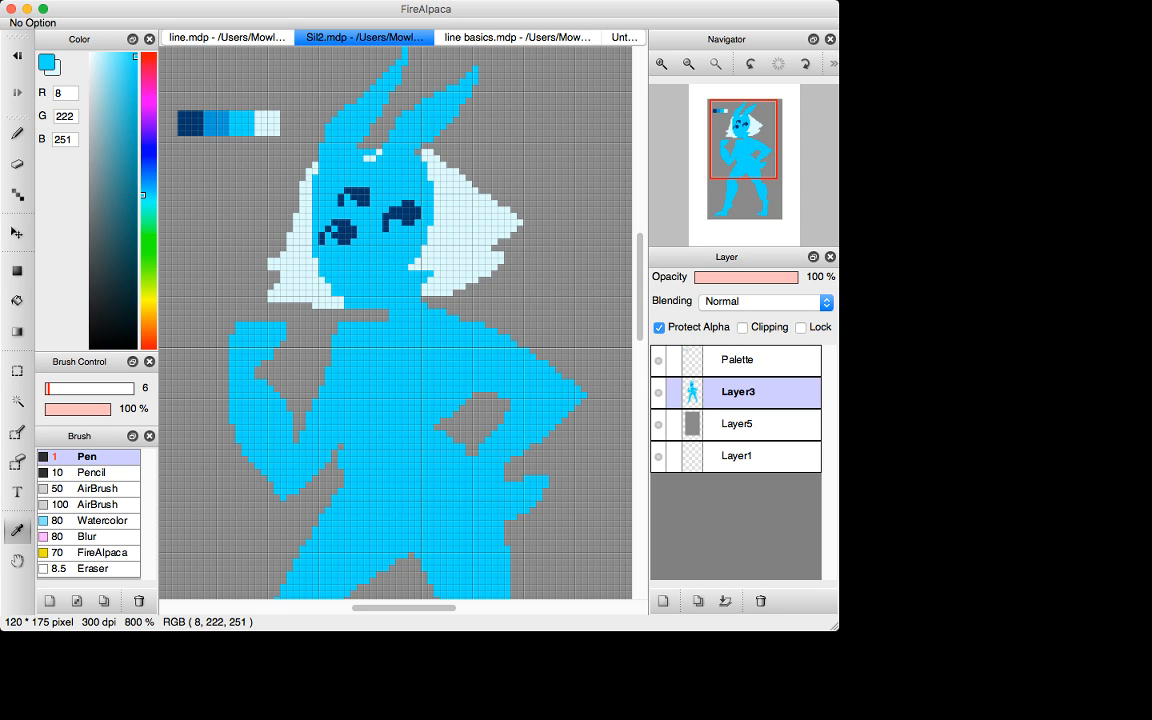
{"action": "key", "text": "x"}
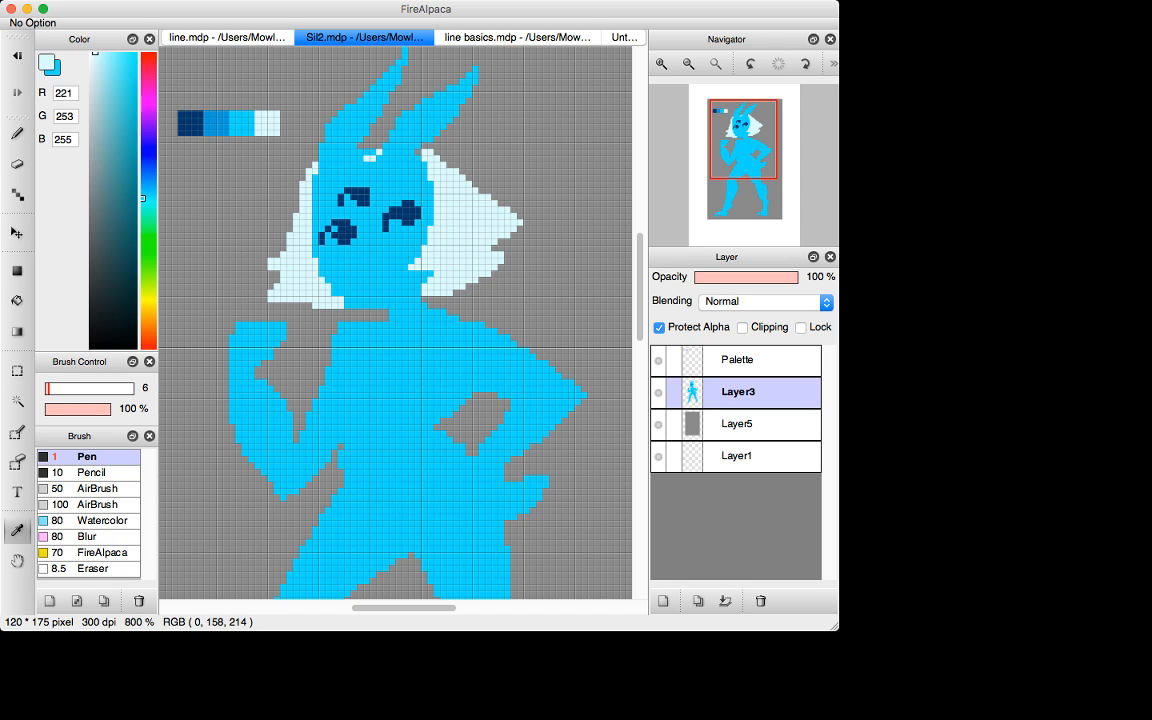
{"action": "left_click", "coordinate": [216, 123]}
{"action": "key", "text": "x"}
{"action": "key", "text": "x"}
{"action": "key", "text": "x"}
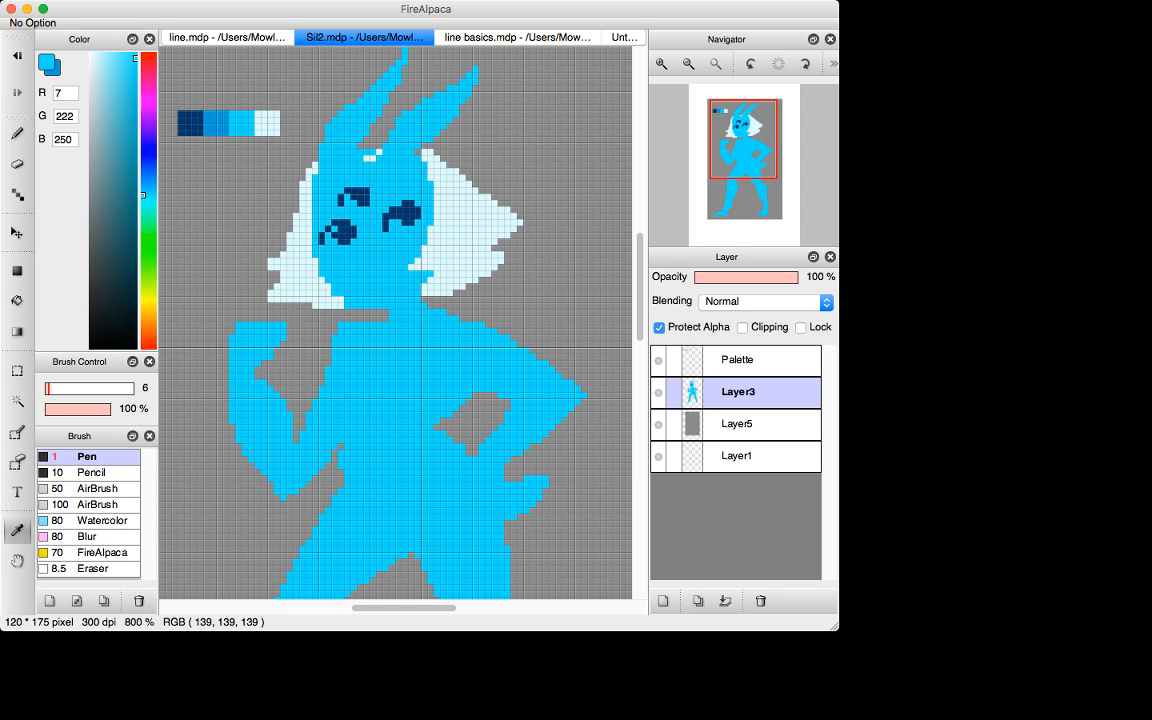
Sample the palette's darkest navy and lightest near-white swatches in turn, finishing on navy.
{"action": "left_click", "coordinate": [190, 122]}
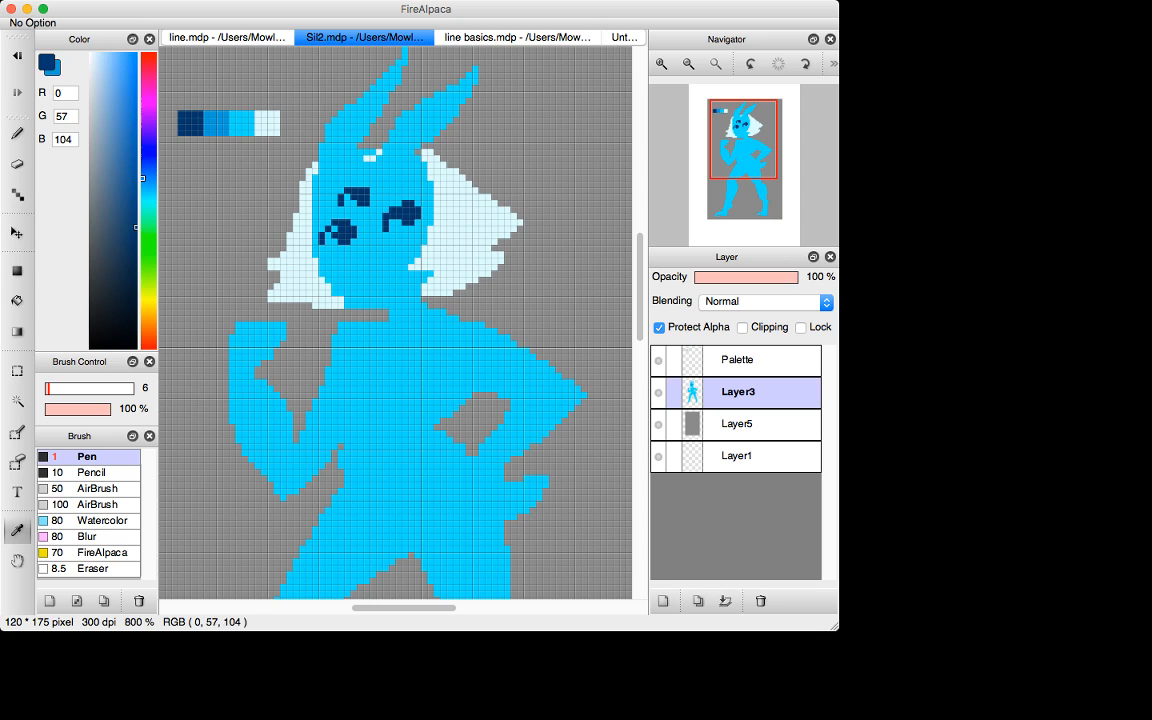
{"action": "left_click", "coordinate": [267, 122]}
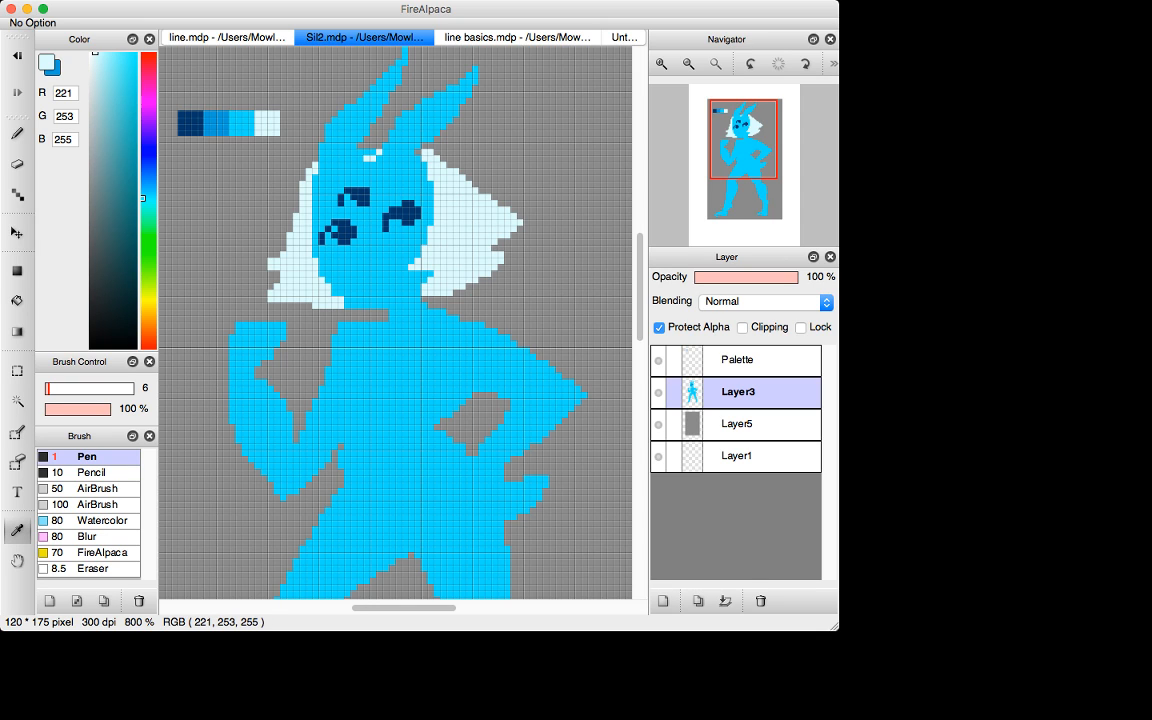
{"action": "left_click", "coordinate": [190, 122]}
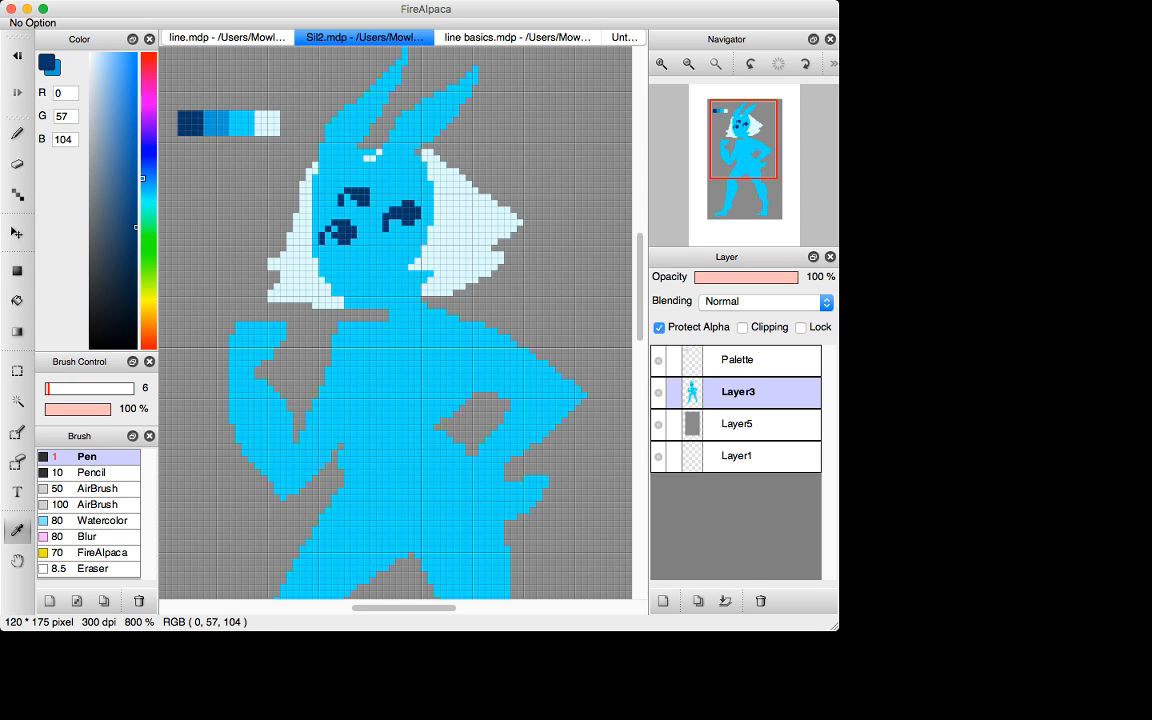
{"action": "left_click", "coordinate": [267, 122]}
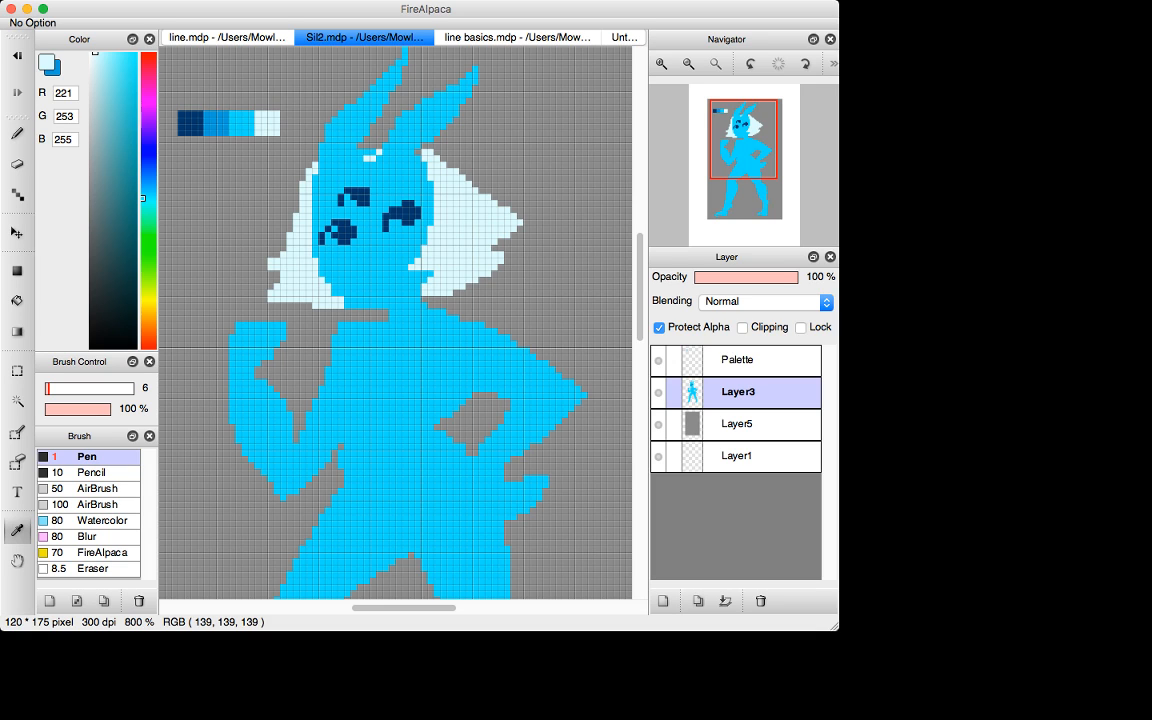
{"action": "left_click", "coordinate": [190, 122]}
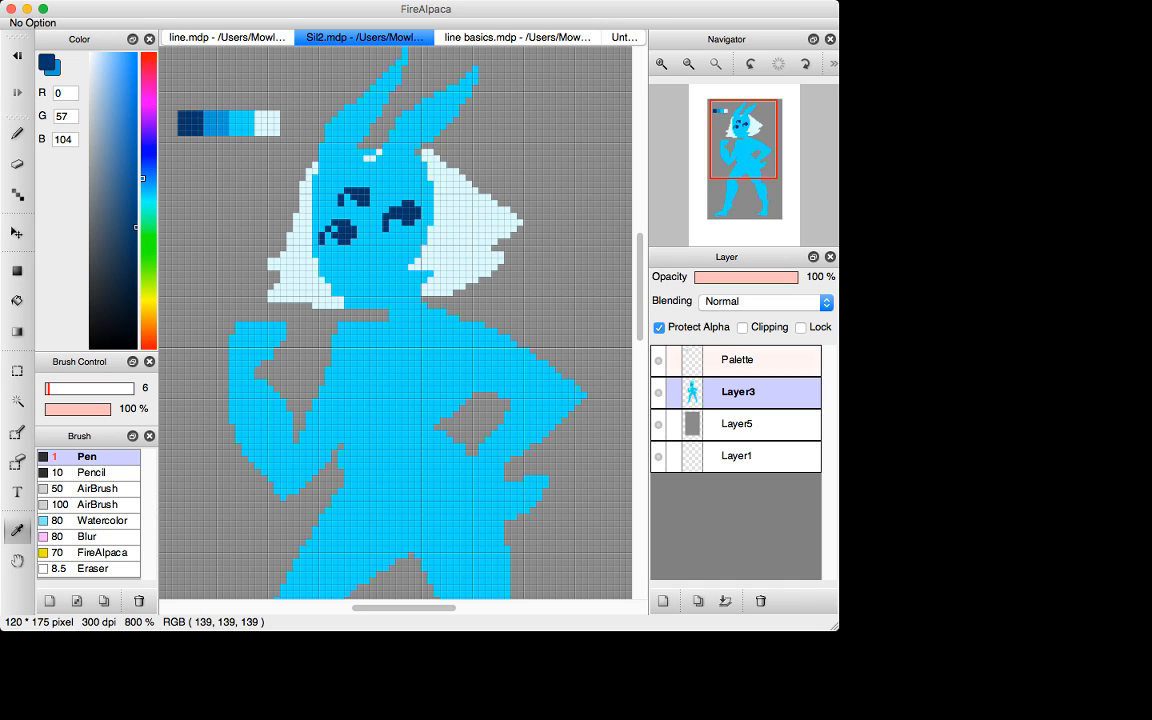
Sample the bright cyan and dark navy swatches in line.mdp, and return to Sil2.mdp.
{"action": "left_click", "coordinate": [228, 38]}
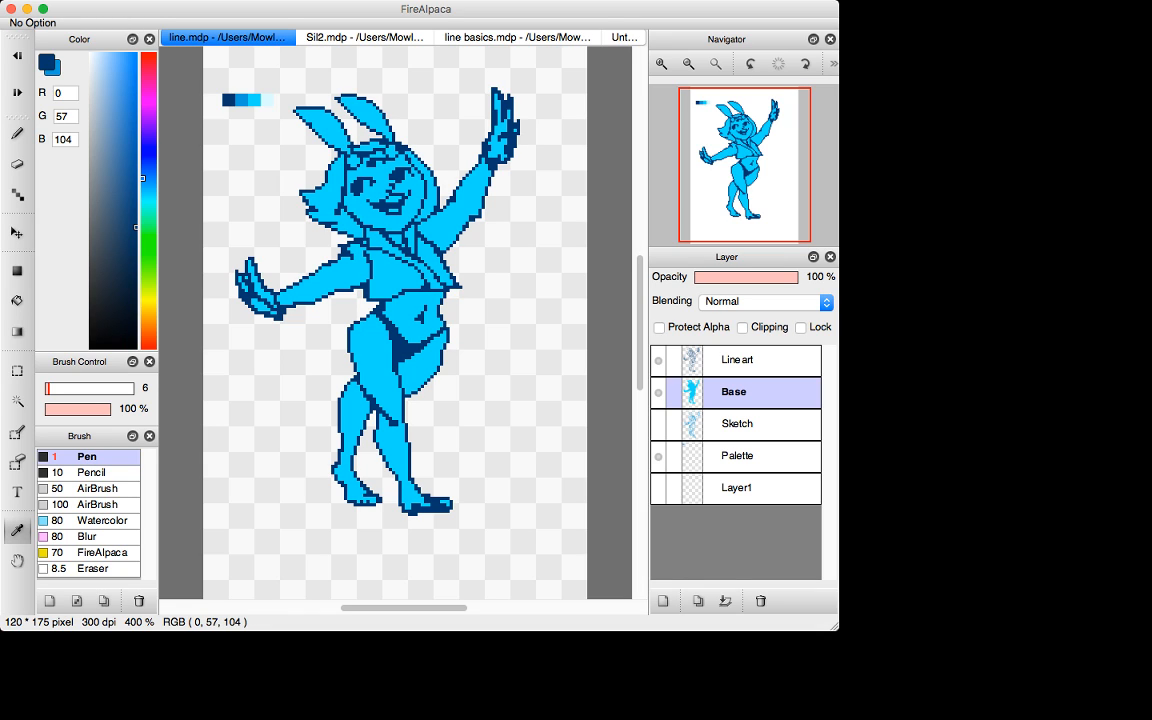
{"action": "left_click", "coordinate": [254, 100]}
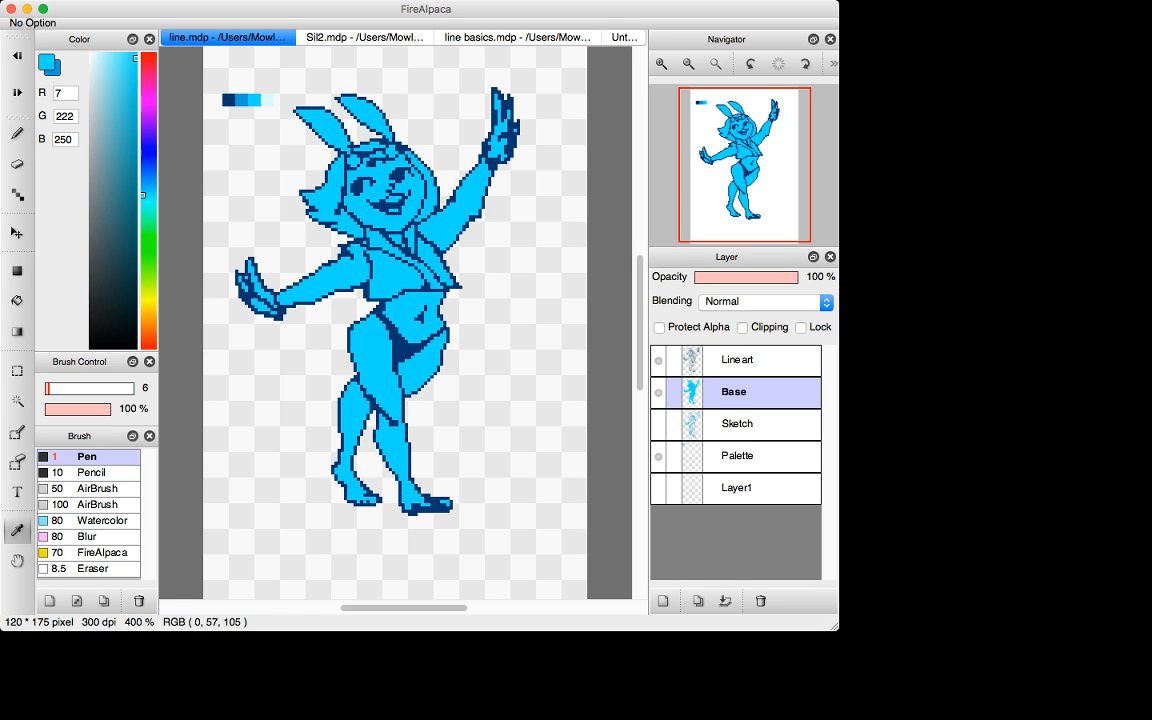
{"action": "left_click", "coordinate": [228, 100]}
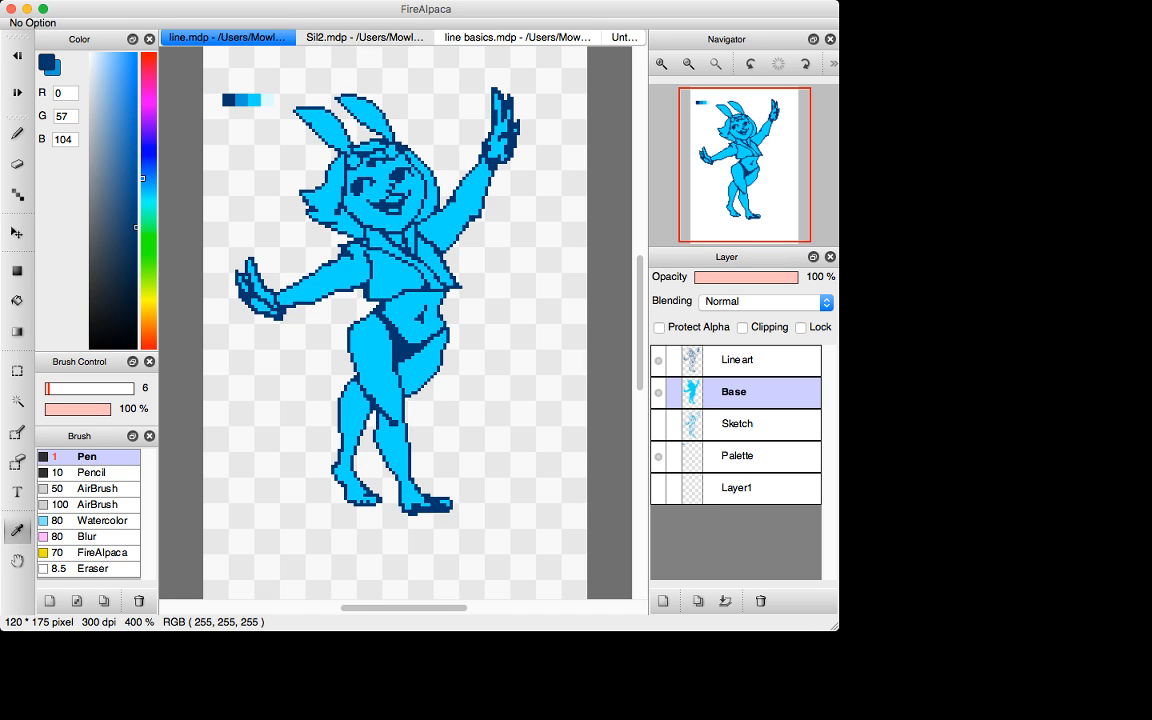
{"action": "left_click", "coordinate": [360, 37]}
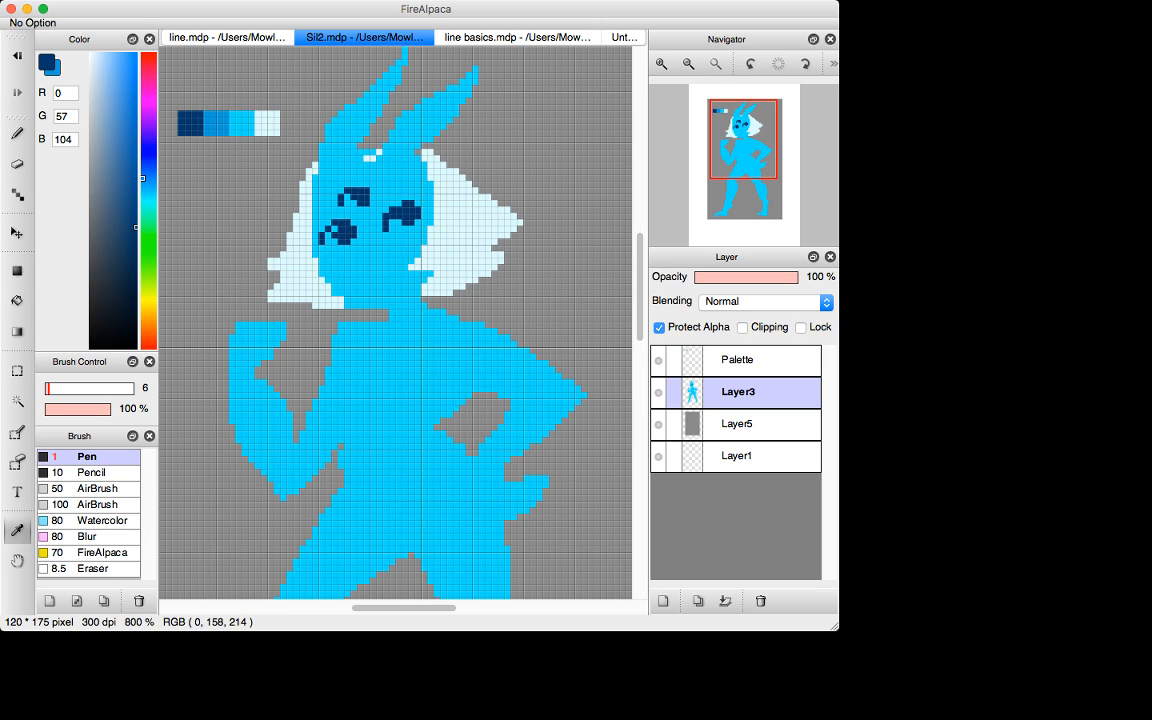
Sample medium blue (0, 158, 214) from the palette, then duplicate Layer3 and hide the lower original.
{"action": "left_click", "coordinate": [216, 122]}
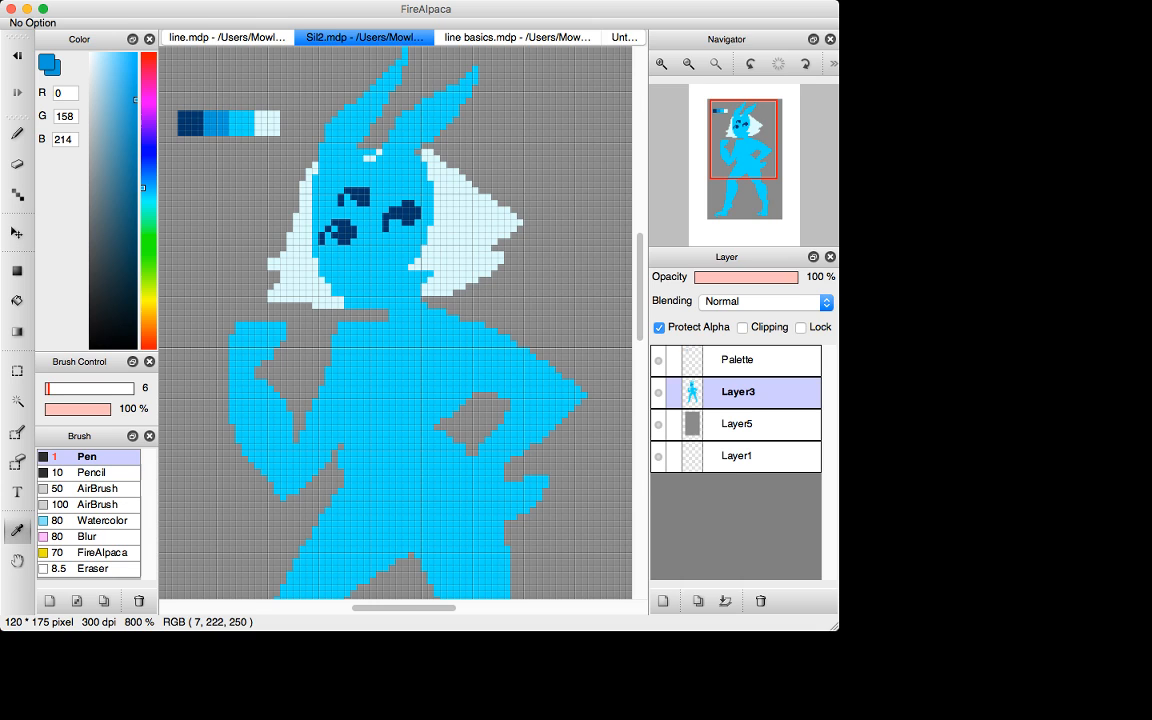
{"action": "left_click", "coordinate": [17, 195]}
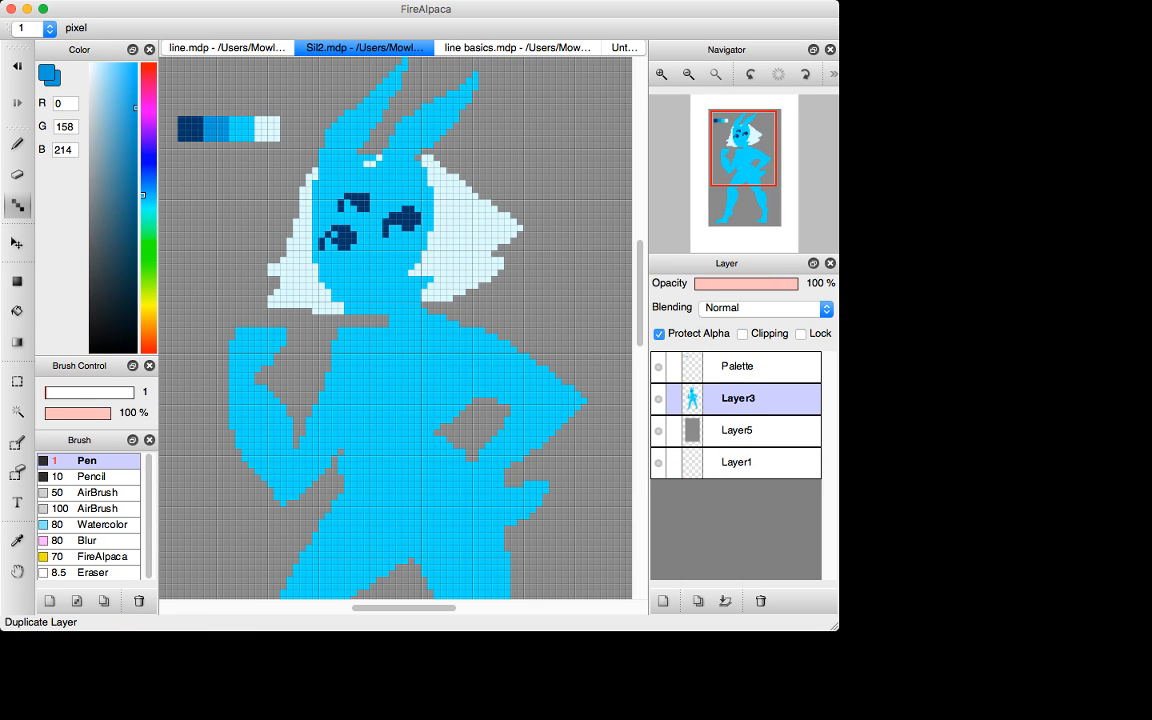
{"action": "left_click", "coordinate": [698, 601]}
{"action": "left_click", "coordinate": [658, 431]}
Activate the Brush tool and turn off Protect Alpha on the upper Layer3 copy.
{"action": "left_click", "coordinate": [17, 144]}
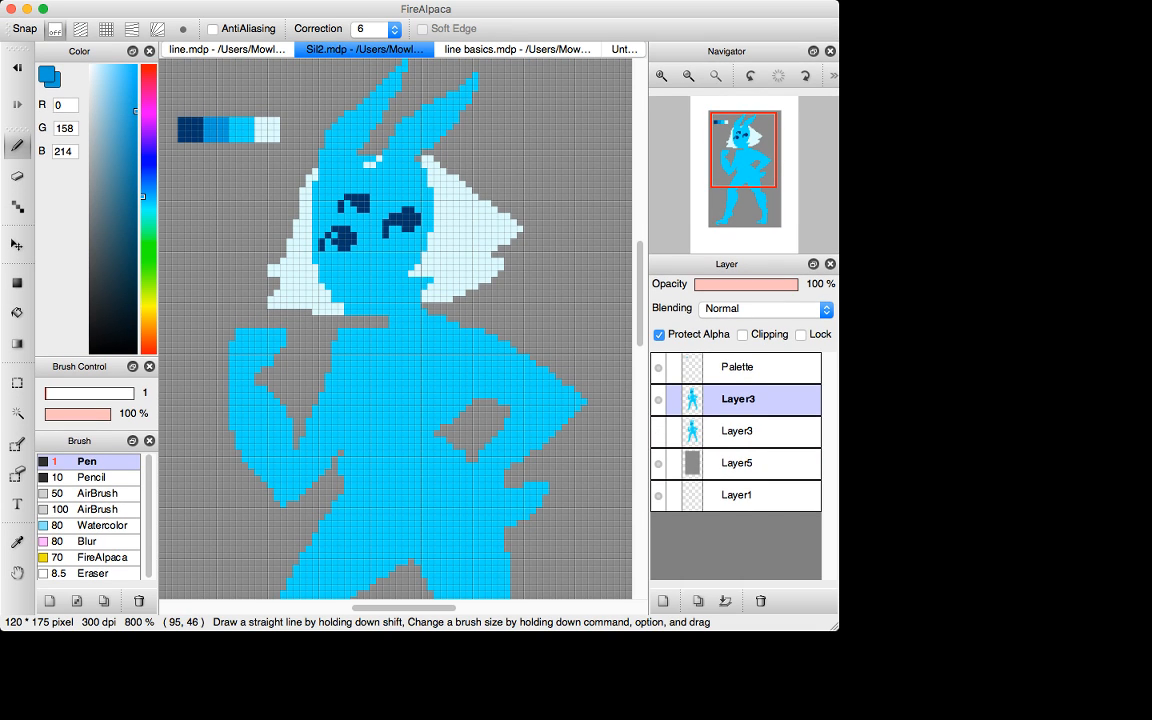
{"action": "left_click", "coordinate": [659, 334]}
{"action": "key", "text": "super+Up"}
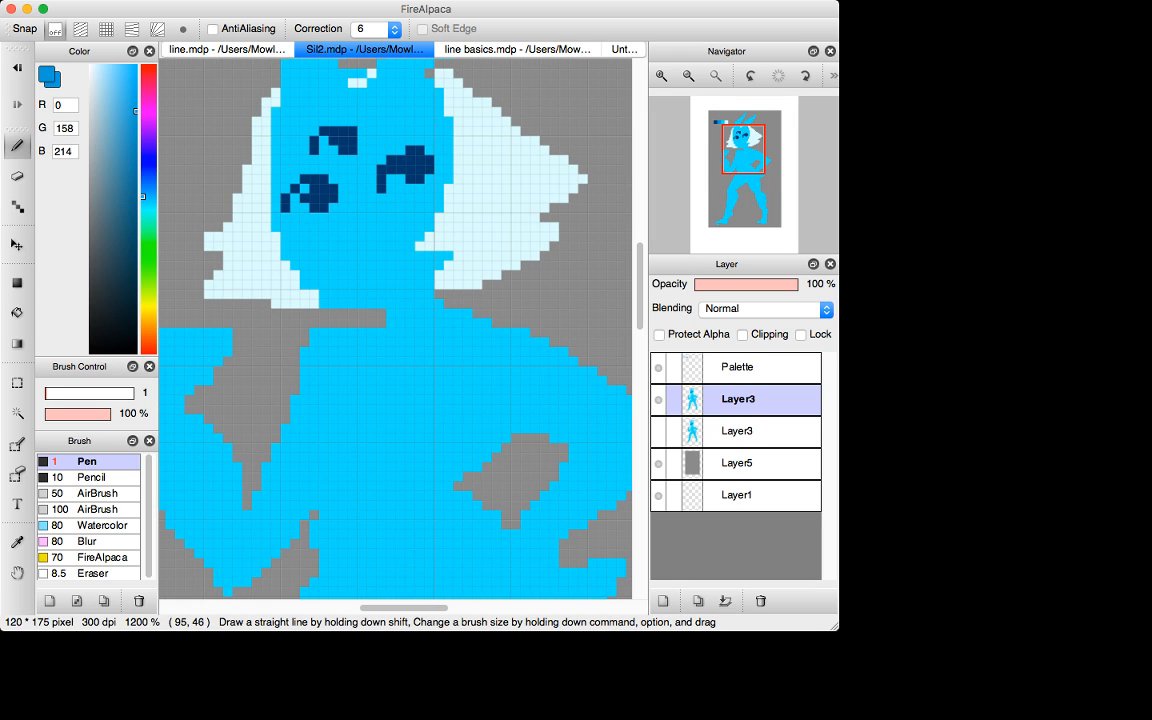
Sample the palette's near-white (221, 253, 255) and dot highlight pixels along the lower edges of the two large eyes.
{"action": "scroll", "coordinate": [395, 328], "scroll_direction": "up", "scroll_amount": 4}
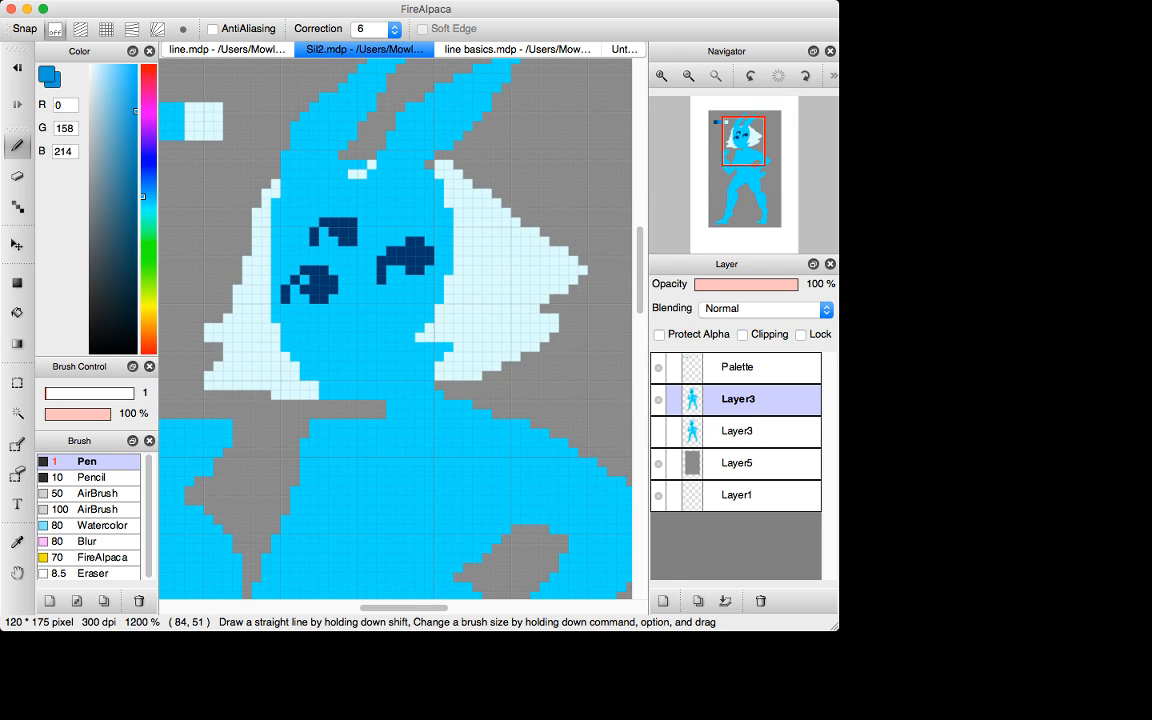
{"action": "scroll", "coordinate": [395, 328], "scroll_direction": "left", "scroll_amount": 5}
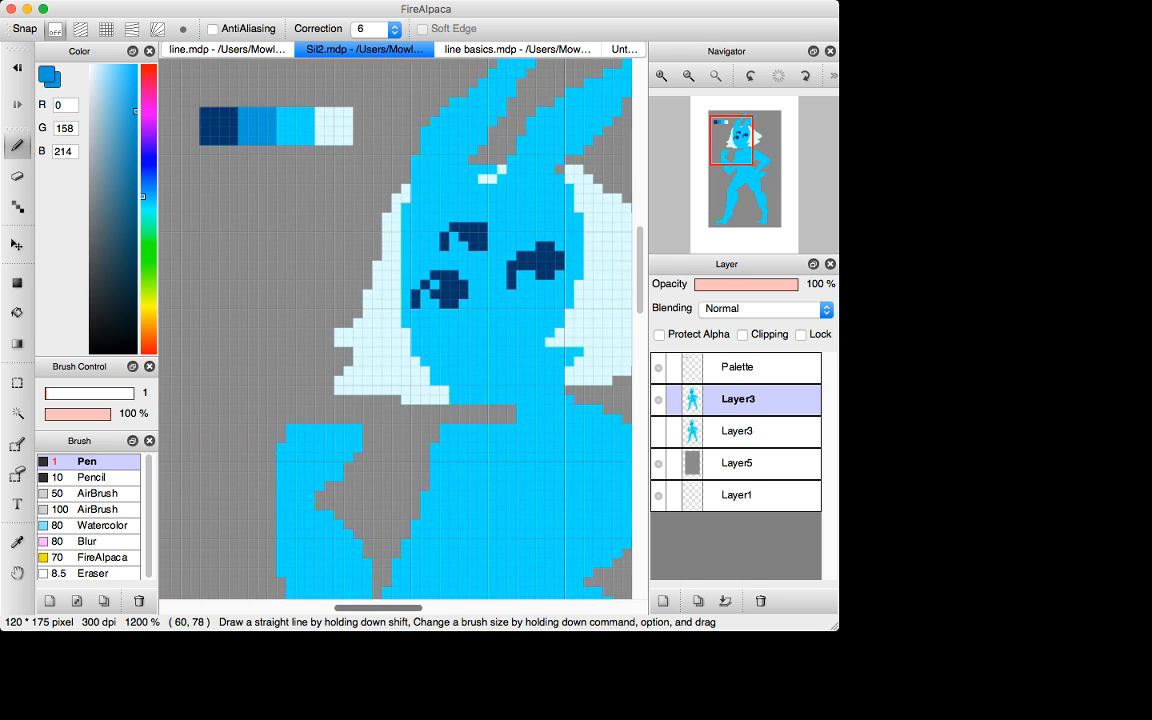
{"action": "scroll", "coordinate": [395, 328], "scroll_direction": "right", "scroll_amount": 1}
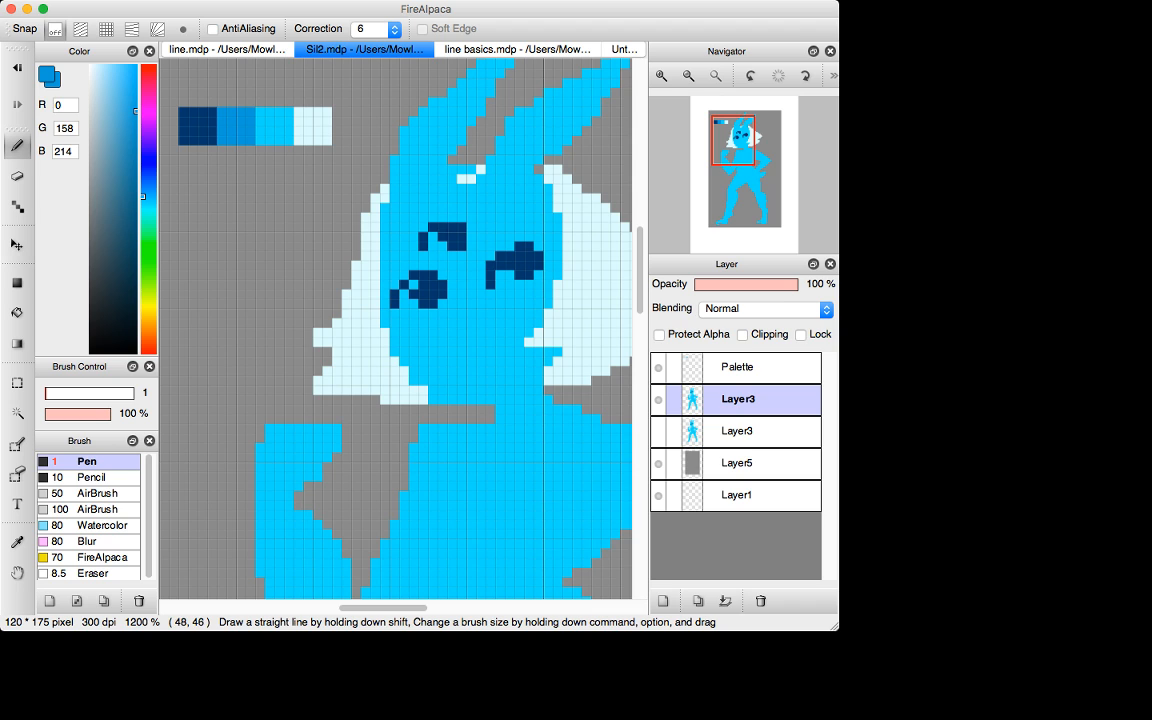
{"action": "left_click", "coordinate": [393, 294]}
{"action": "key", "text": "super+z"}
{"action": "key", "text": "i"}
{"action": "left_click", "coordinate": [313, 128]}
{"action": "key", "text": "d"}
{"action": "left_click", "coordinate": [404, 303]}
{"action": "left_click", "coordinate": [414, 302]}
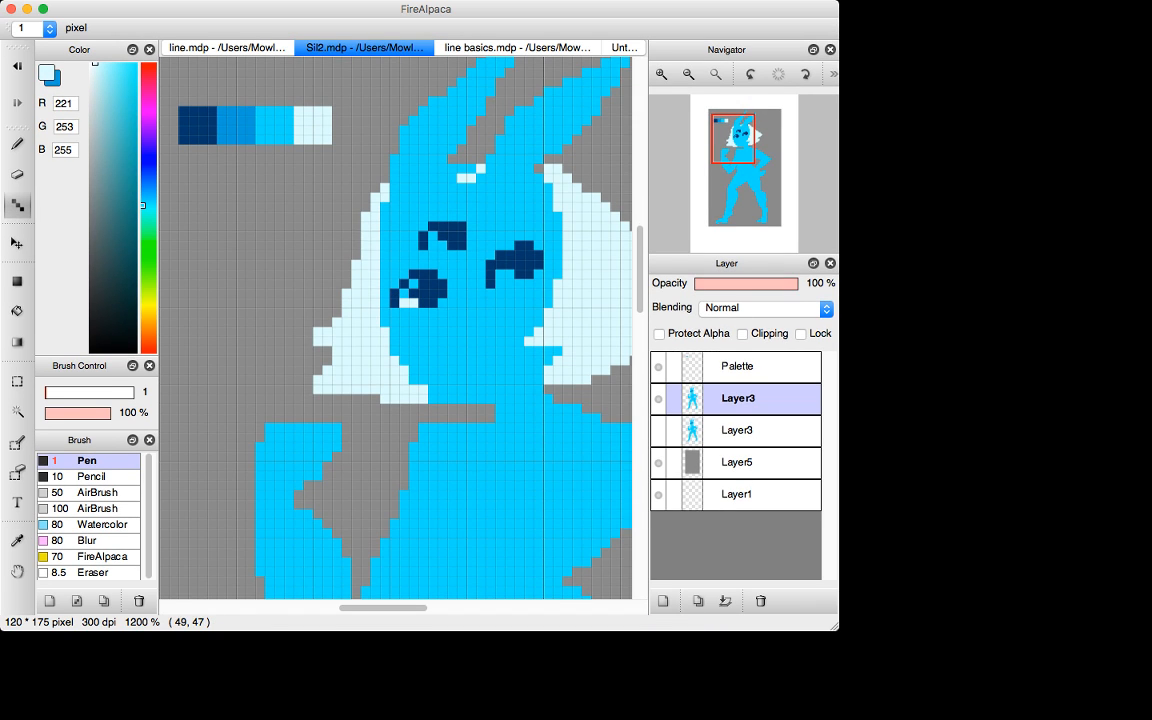
{"action": "left_click", "coordinate": [509, 273]}
{"action": "left_click", "coordinate": [509, 283]}
Sample medium blue (0, 158, 214) from the palette and soften the corner pixels of the two large navy eyes.
{"action": "left_click", "coordinate": [236, 125], "text": "alt"}
{"action": "left_click", "coordinate": [490, 263]}
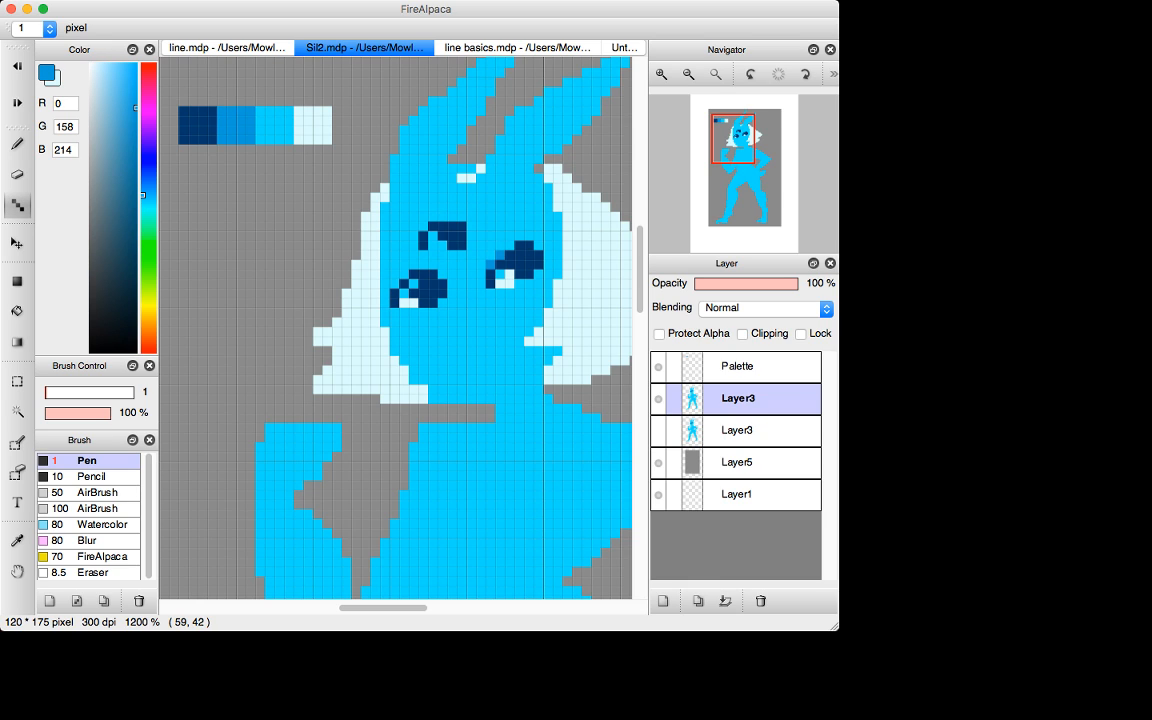
{"action": "left_click", "coordinate": [509, 245]}
{"action": "left_click", "coordinate": [528, 245]}
{"action": "left_click", "coordinate": [432, 274]}
{"action": "left_click", "coordinate": [442, 302]}
{"action": "left_click", "coordinate": [398, 272]}
{"action": "left_click", "coordinate": [394, 293]}
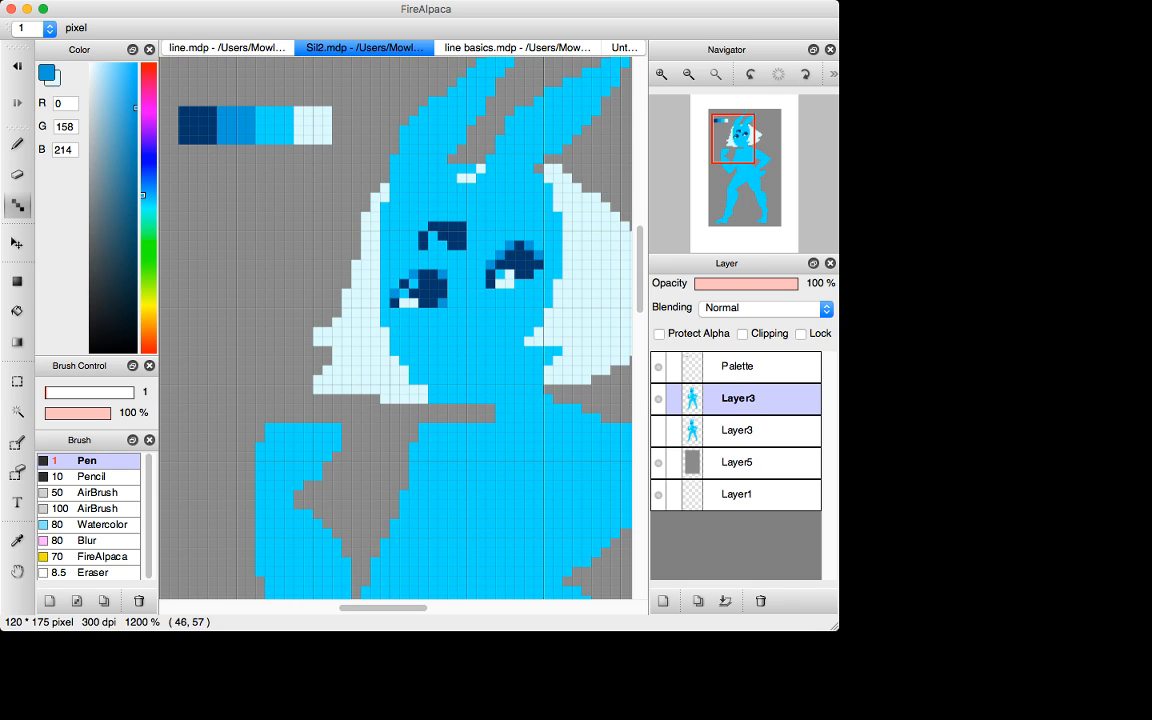
{"action": "key", "text": "super+z"}
{"action": "left_click", "coordinate": [394, 293]}
Draw a small stepped medium-blue mark below the eyes and soften the small forehead eye's corners in the same colour.
{"action": "left_click_drag", "start_coordinate": [451, 322], "coordinate": [470, 331]}
{"action": "left_click", "coordinate": [471, 341]}
{"action": "left_click", "coordinate": [461, 227]}
{"action": "left_click_drag", "start_coordinate": [422, 227], "coordinate": [433, 227]}
{"action": "key", "text": "super+z"}
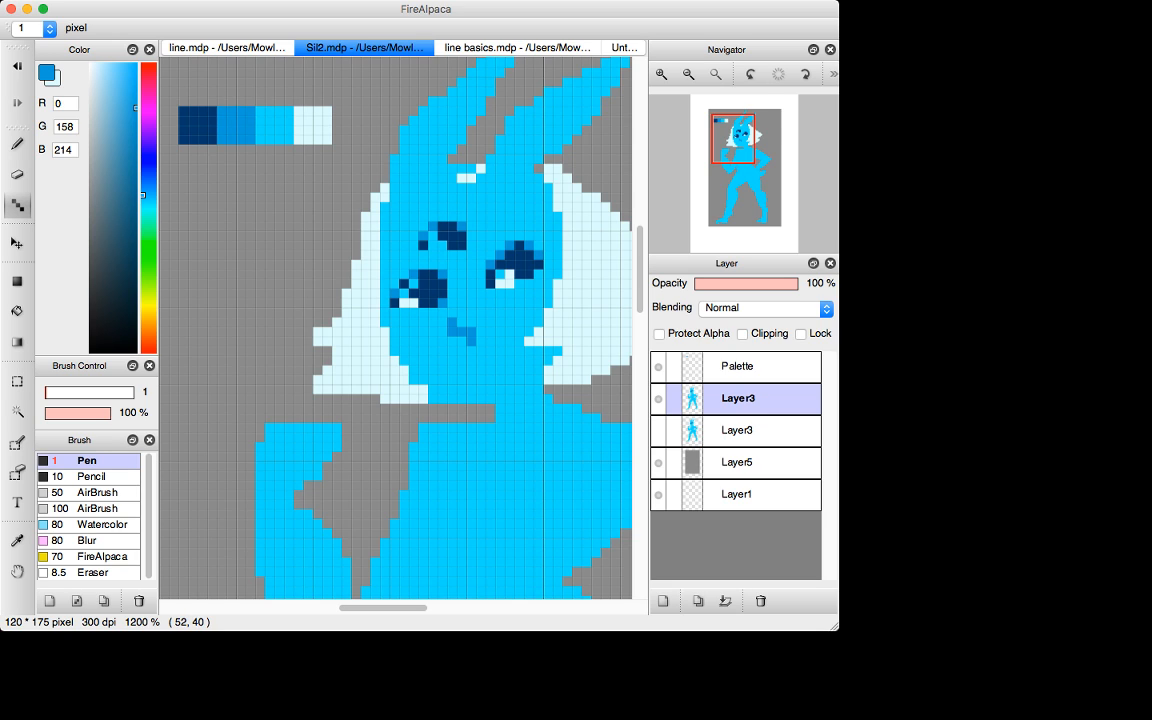
{"action": "left_click", "coordinate": [422, 245]}
Dot a near-white highlight along the forehead eye's lower edge and recolour its lower right corner medium blue.
{"action": "key", "text": "x"}
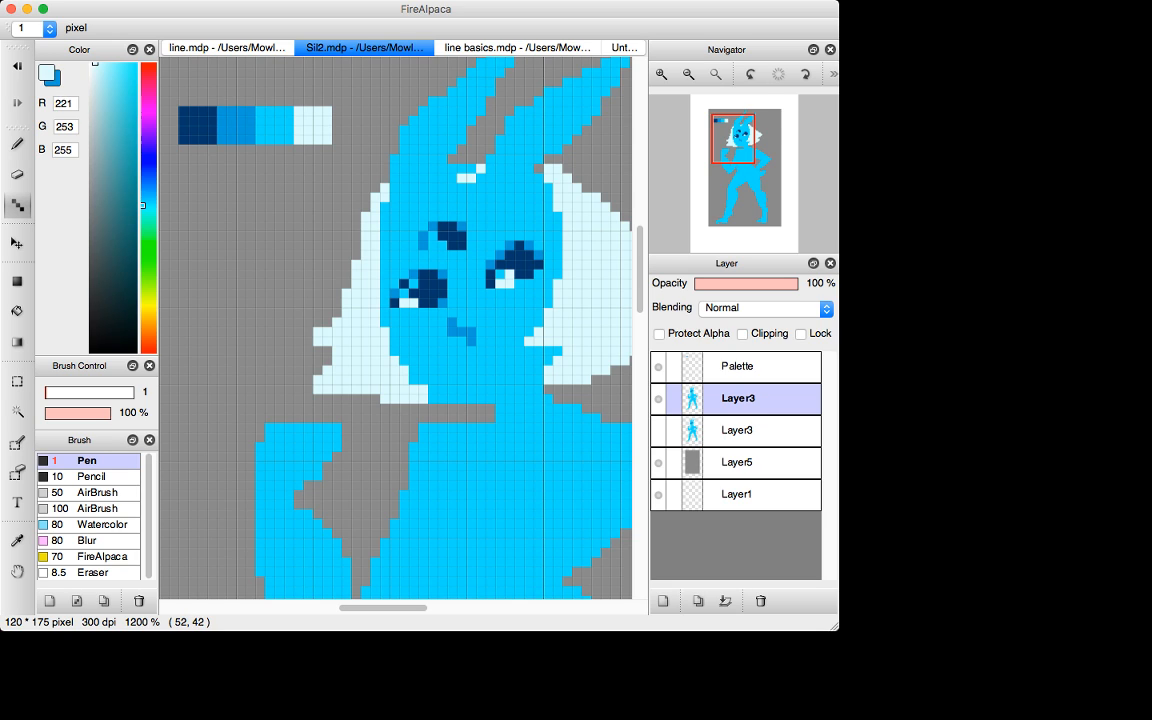
{"action": "left_click", "coordinate": [432, 245]}
{"action": "key", "text": "x"}
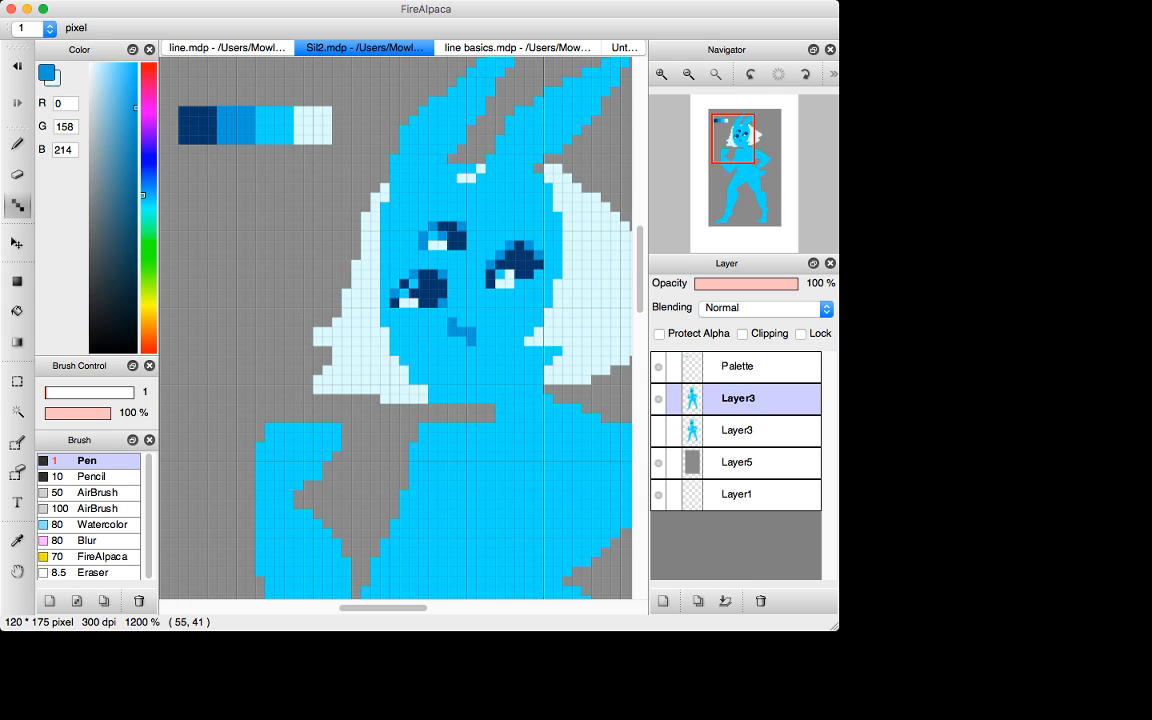
{"action": "left_click", "coordinate": [461, 245]}
Rework the pixels inside the two large eyes using navy and medium blue sampled from the left eye.
{"action": "left_click", "coordinate": [424, 284], "text": "alt"}
{"action": "left_click", "coordinate": [414, 284]}
{"action": "key", "text": "x"}
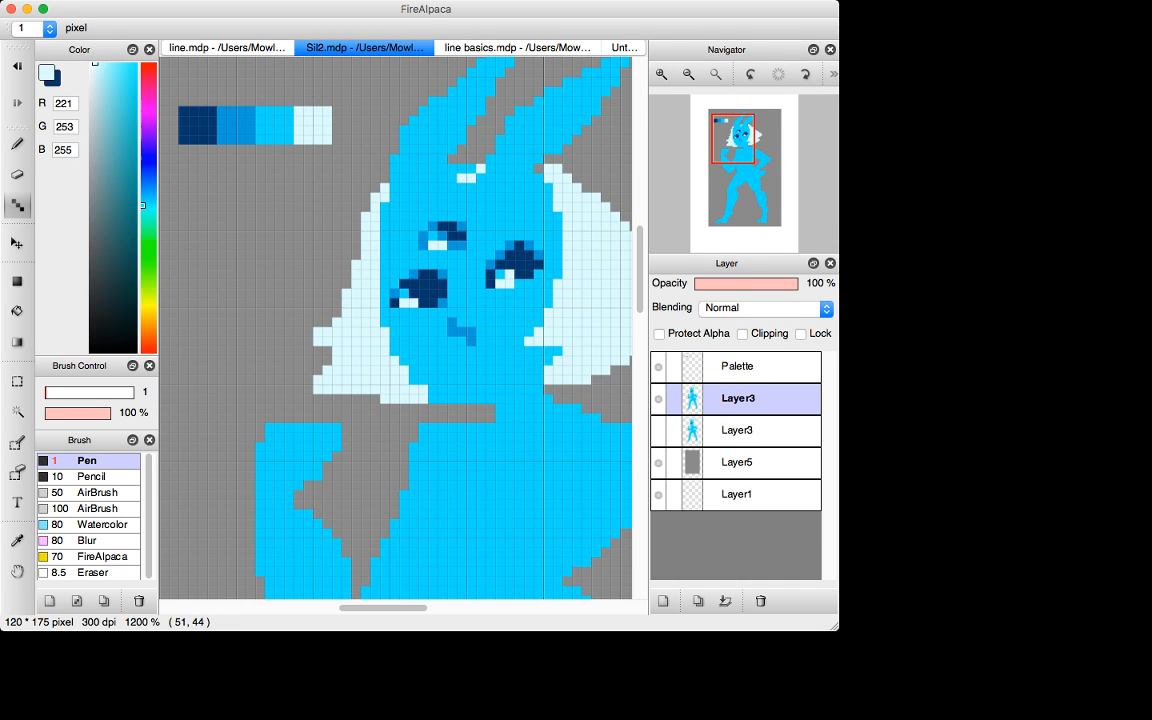
{"action": "left_click", "coordinate": [414, 275], "text": "alt"}
{"action": "left_click", "coordinate": [423, 303]}
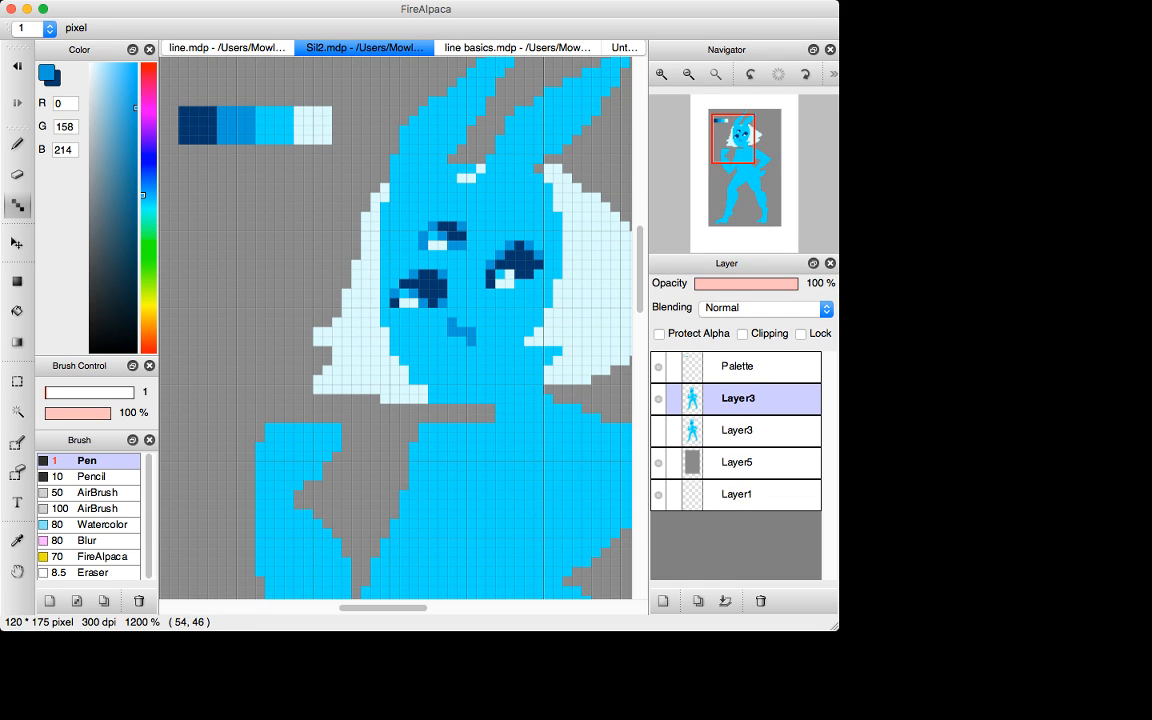
{"action": "left_click", "coordinate": [501, 265]}
{"action": "left_click", "coordinate": [509, 274]}
{"action": "left_click", "coordinate": [538, 274]}
Sample bright cyan (8, 222, 251) and near-white from the palette as the two working colours, and activate the Dot tool.
{"action": "key", "text": "i"}
{"action": "left_click", "coordinate": [274, 128]}
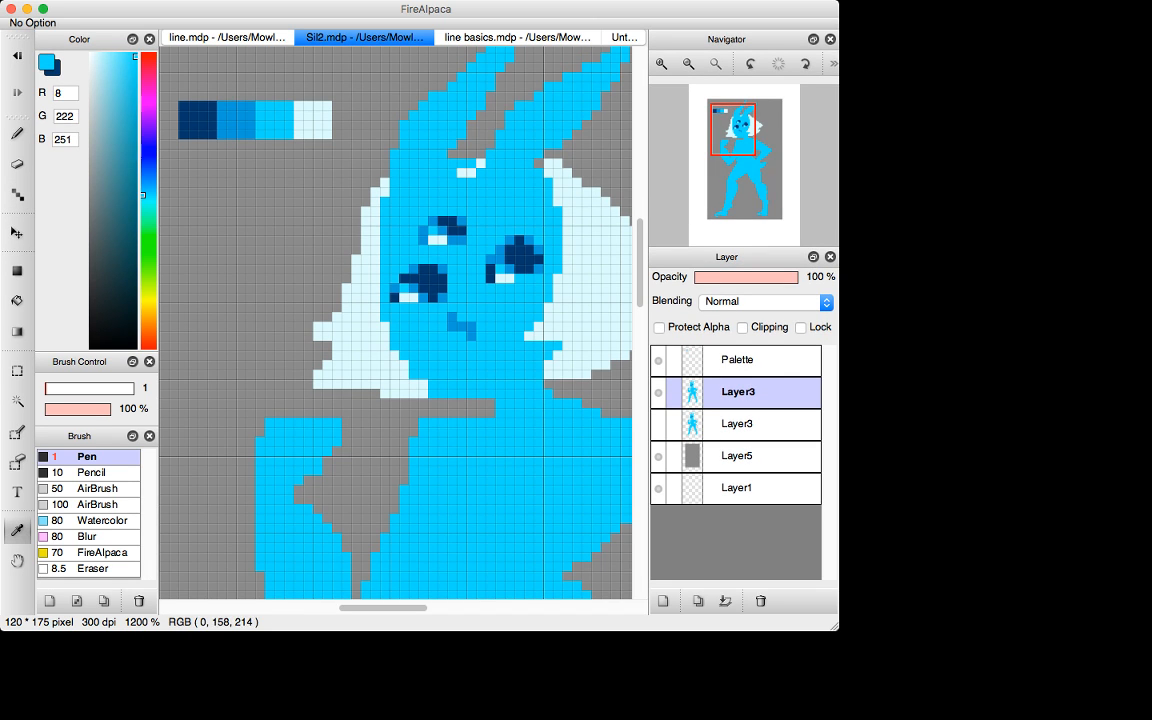
{"action": "key", "text": "x"}
{"action": "left_click", "coordinate": [313, 122]}
{"action": "key", "text": "x"}
{"action": "key", "text": "d"}
Place a single near-white highlight pixel at the top of each of the two large eyes.
{"action": "left_click", "coordinate": [433, 269]}
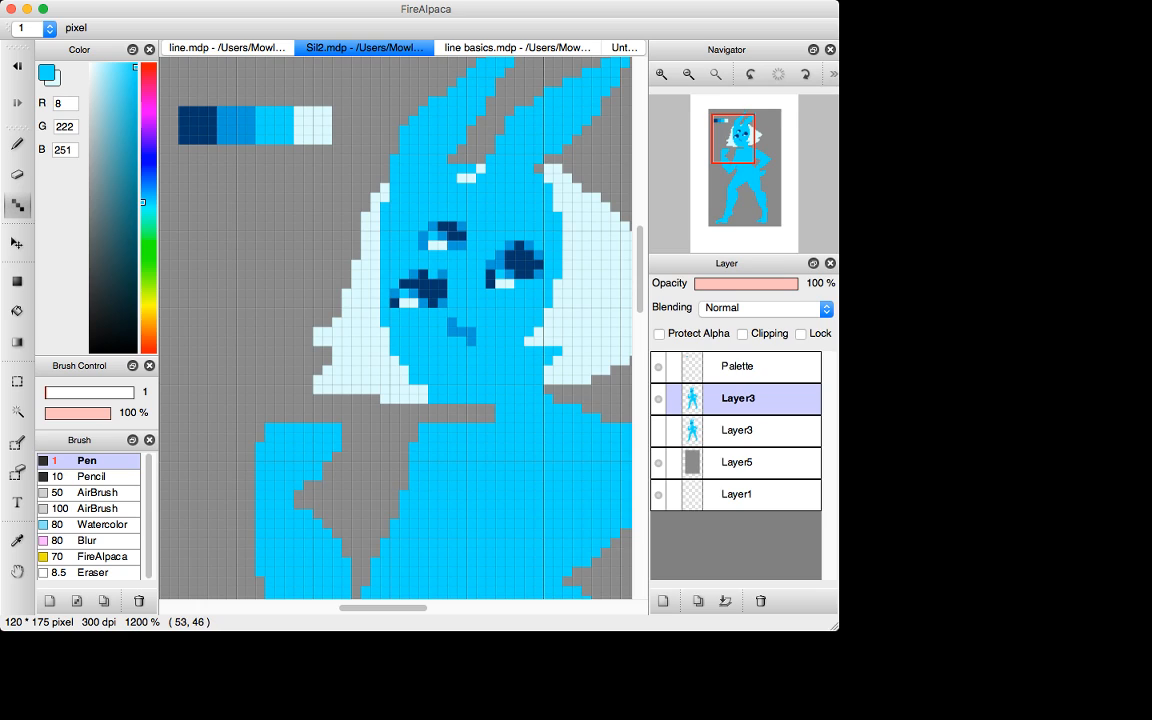
{"action": "key", "text": "super+z"}
{"action": "key", "text": "x"}
{"action": "left_click", "coordinate": [433, 274]}
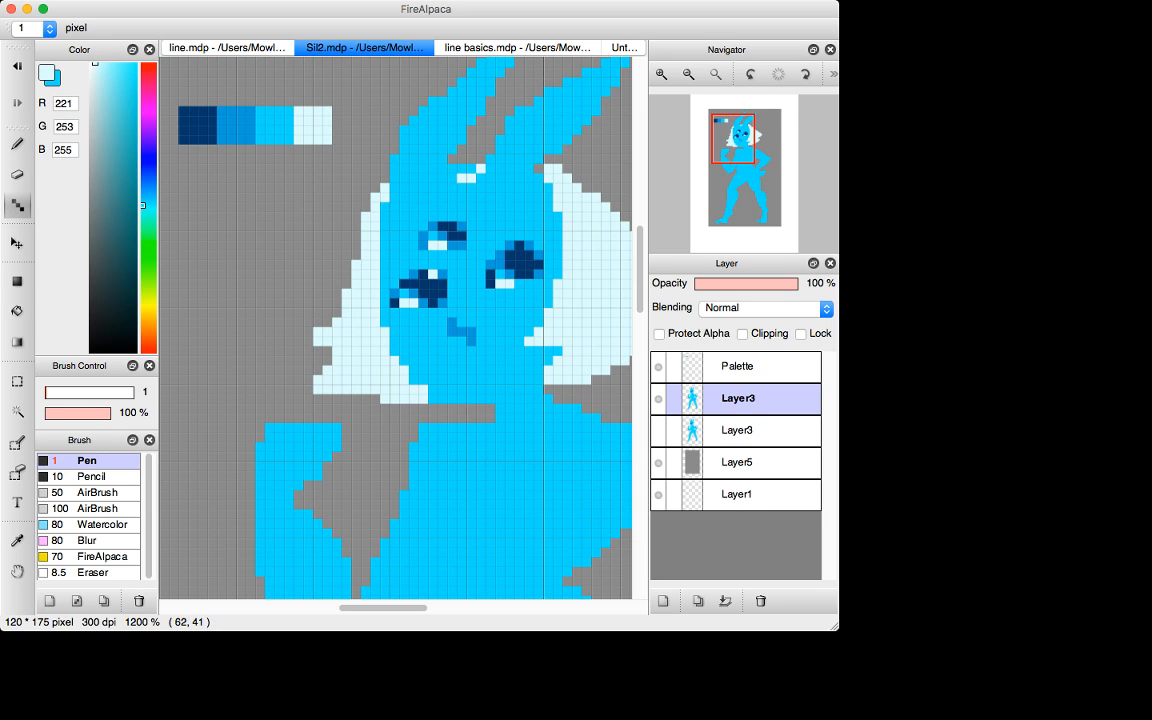
{"action": "left_click", "coordinate": [519, 245]}
{"action": "key", "text": "super+z"}
{"action": "left_click", "coordinate": [529, 245]}
Place a bright cyan pixel inside the navy area of each of the two large eyes.
{"action": "key", "text": "x"}
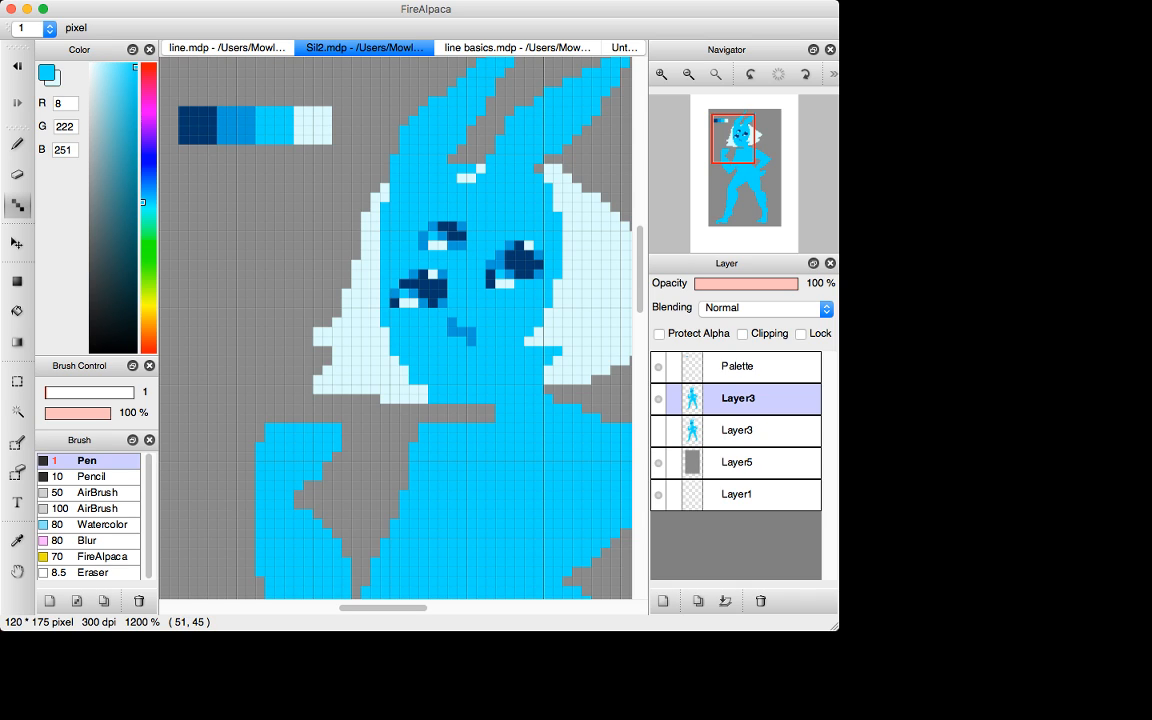
{"action": "left_click", "coordinate": [433, 293]}
{"action": "mouse_move", "coordinate": [519, 264]}
{"action": "left_mouse_down"}
{"action": "mouse_move", "coordinate": [529, 264]}
{"action": "mouse_move", "coordinate": [519, 274]}
{"action": "mouse_move", "coordinate": [529, 264]}
{"action": "left_mouse_up"}
{"action": "key", "text": "super+z"}
{"action": "key", "text": "super+z"}
{"action": "key", "text": "super+z"}
{"action": "left_click", "coordinate": [529, 264]}
Examine the detailed eyes in the context of the whole upper body at a smaller magnification.
{"action": "key", "text": "super+minus"}
{"action": "key", "text": "super+minus"}
{"action": "key", "text": "super+minus"}
{"action": "key", "text": "super+minus"}
{"action": "key", "text": "super+minus"}
{"action": "key", "text": "super+minus"}
{"action": "key", "text": "super+minus"}
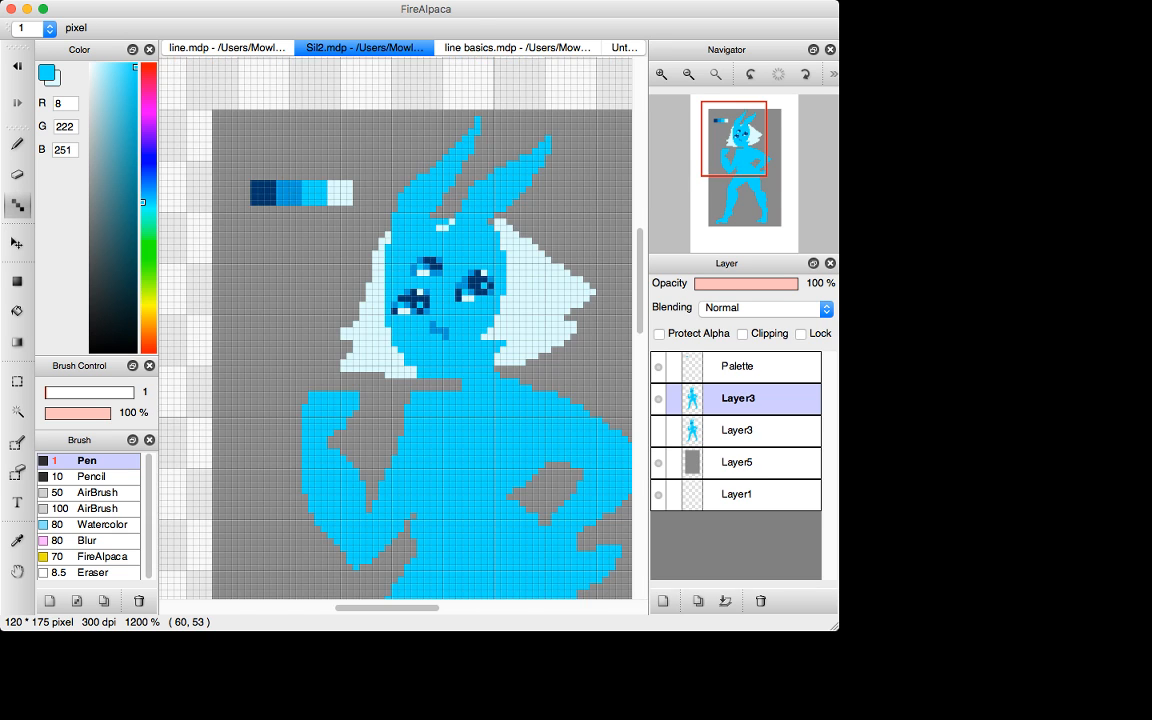
{"action": "key", "text": "super+plus"}
{"action": "key", "text": "super+plus"}
{"action": "key", "text": "super+plus"}
{"action": "key", "text": "super+plus"}
{"action": "key", "text": "super+plus"}
{"action": "key", "text": "super+plus"}
{"action": "key", "text": "super+plus"}
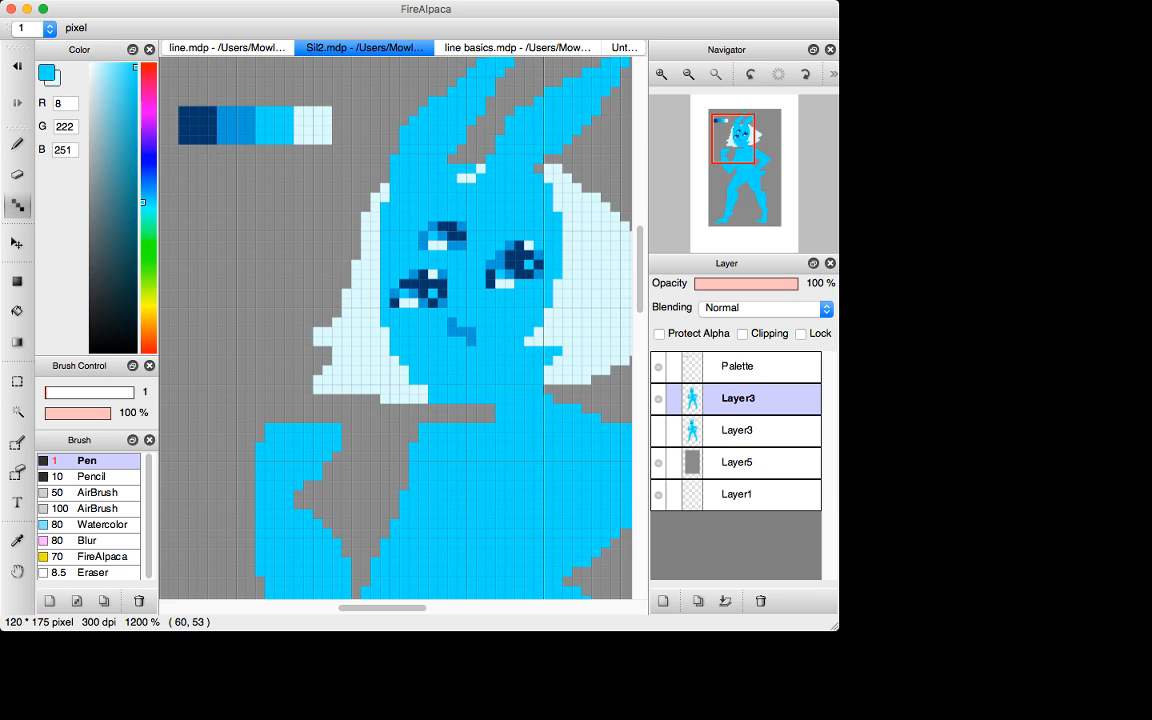
Place a near-white highlight pixel in the upper part of the forehead eye and return to bright cyan.
{"action": "key", "text": "x"}
{"action": "left_click_drag", "start_coordinate": [462, 227], "coordinate": [462, 217]}
{"action": "key", "text": "super+z"}
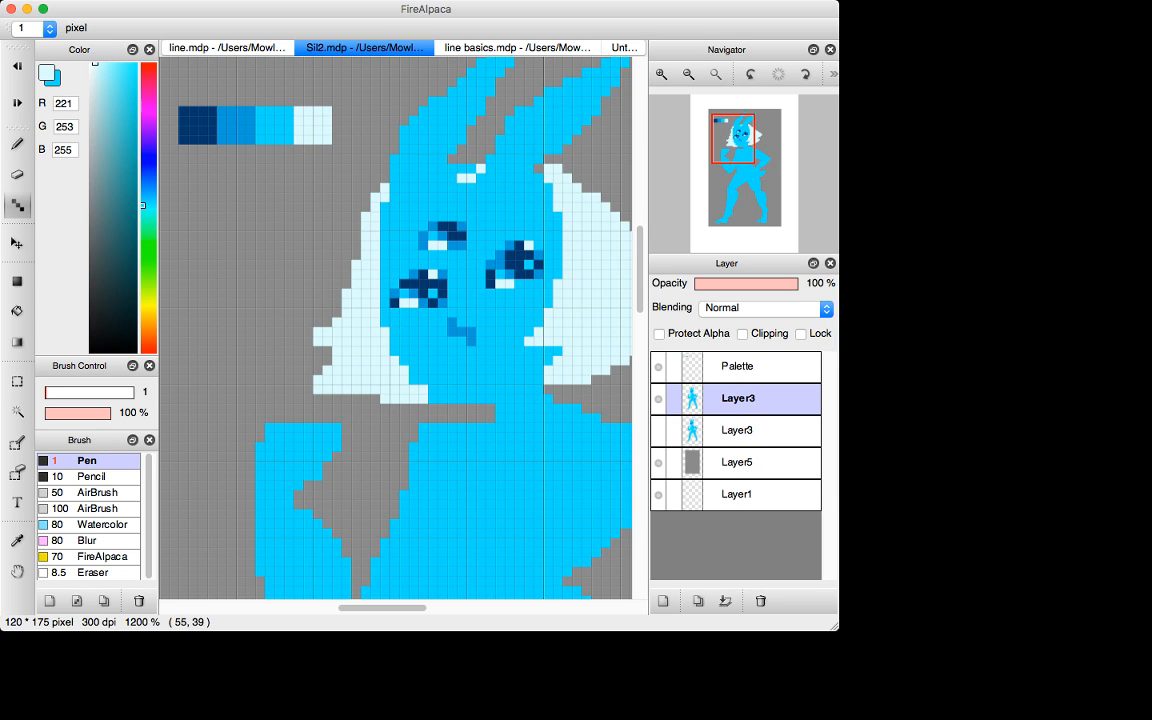
{"action": "left_click", "coordinate": [462, 227]}
{"action": "key", "text": "super+z"}
{"action": "left_click", "coordinate": [453, 226]}
{"action": "key", "text": "x"}
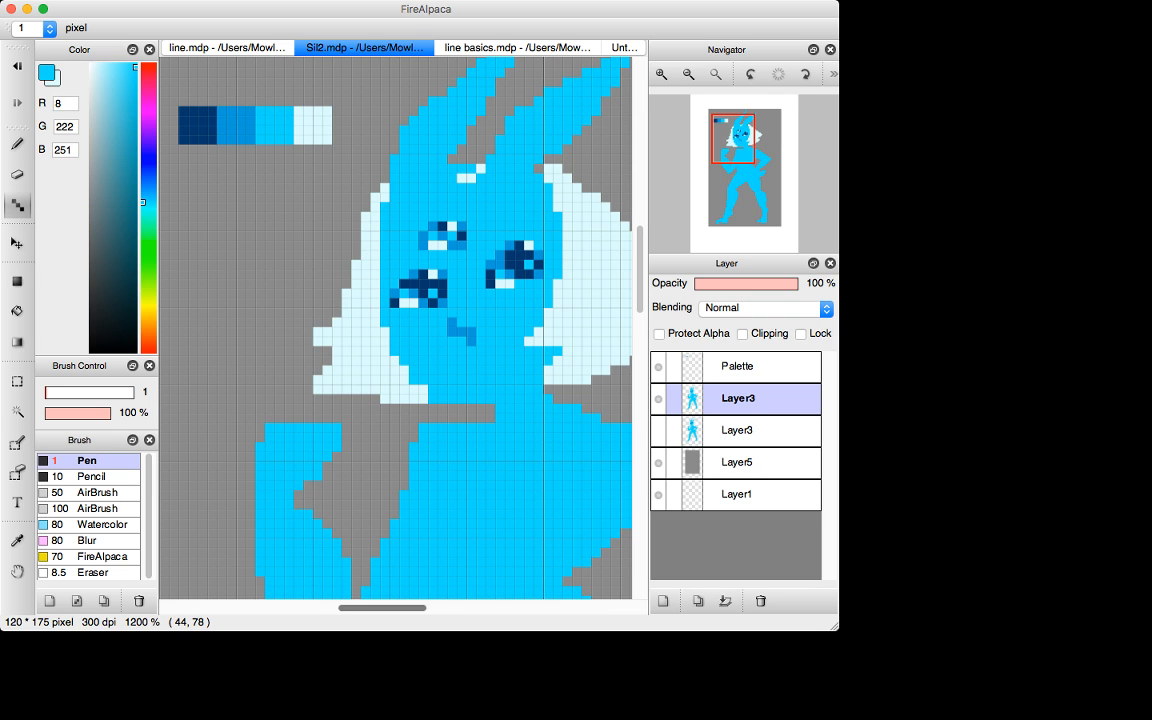
Sample medium blue (0, 158, 214) from the face and outline the curved bases of both horns on the forehead.
{"action": "left_click_drag", "start_coordinate": [386, 608], "coordinate": [387, 608]}
{"action": "key", "text": "i"}
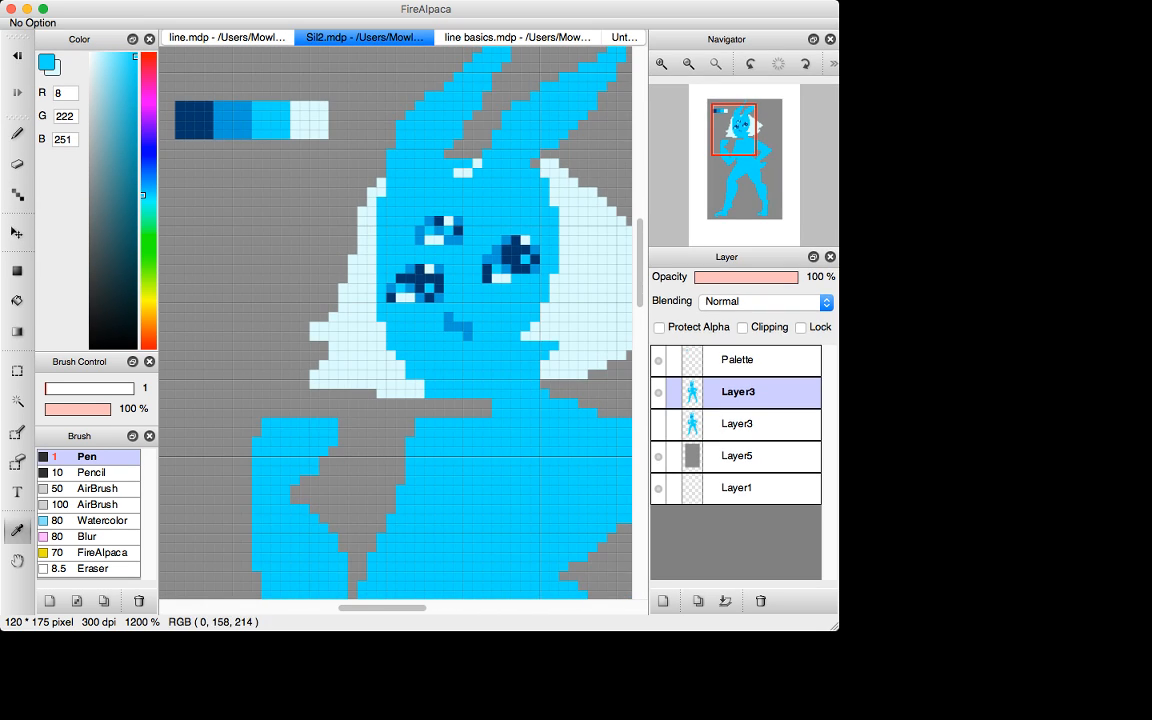
{"action": "left_click", "coordinate": [459, 326], "text": "alt"}
{"action": "mouse_move", "coordinate": [477, 188]}
{"action": "left_mouse_down"}
{"action": "mouse_move", "coordinate": [526, 198]}
{"action": "mouse_move", "coordinate": [516, 178]}
{"action": "mouse_move", "coordinate": [483, 165]}
{"action": "left_mouse_up"}
{"action": "key", "text": "super+z"}
{"action": "left_click_drag", "start_coordinate": [521, 190], "coordinate": [521, 168]}
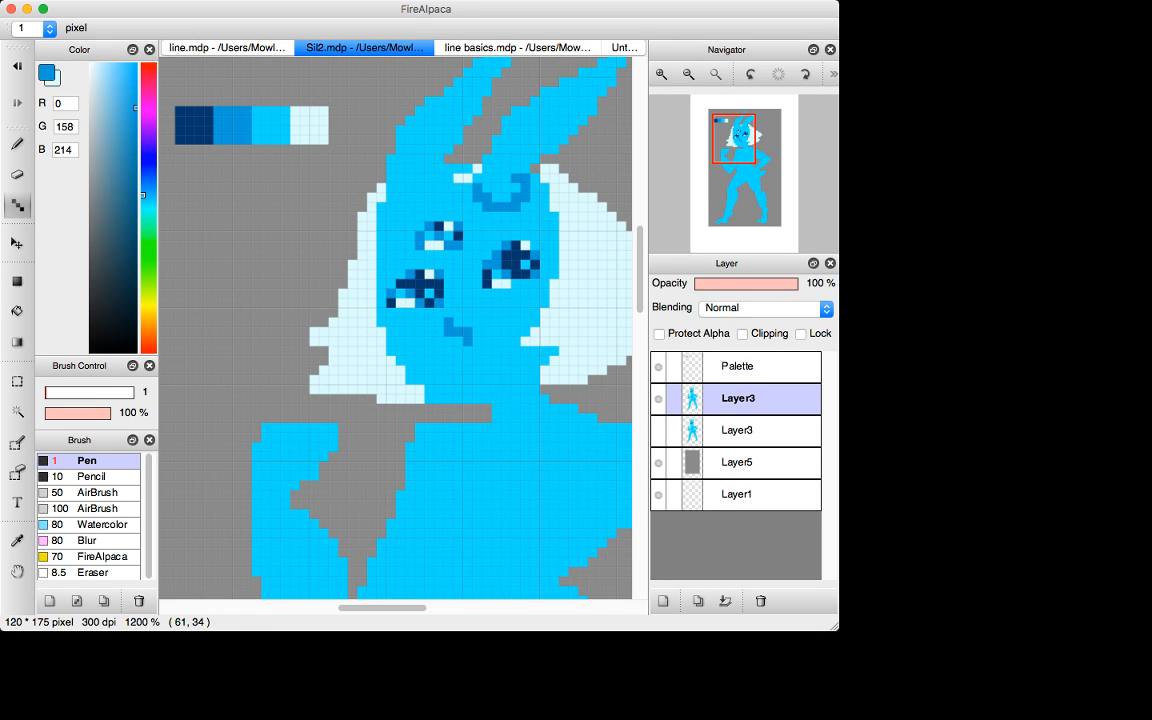
{"action": "left_click", "coordinate": [476, 177]}
{"action": "mouse_move", "coordinate": [403, 200]}
{"action": "left_mouse_down"}
{"action": "mouse_move", "coordinate": [430, 190]}
{"action": "mouse_move", "coordinate": [401, 149]}
{"action": "left_mouse_up"}
{"action": "key", "text": "super+z"}
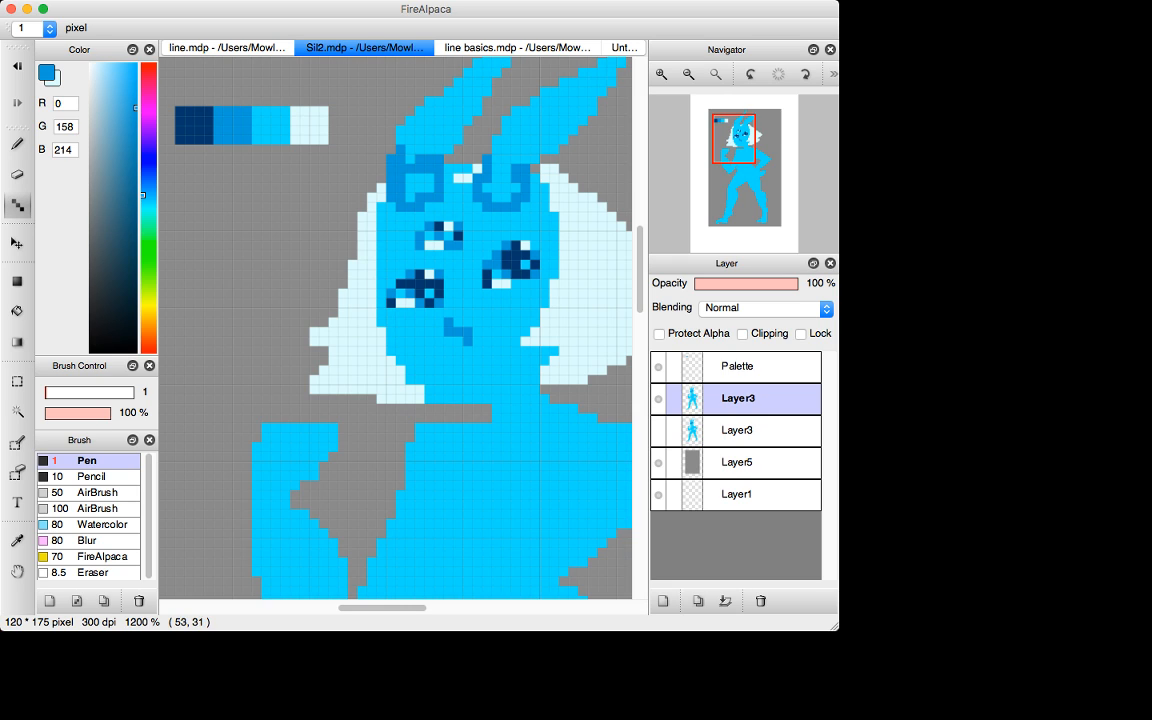
Draw a medium-blue boundary across the right horn and fill the horn's lower part with medium blue.
{"action": "left_click_drag", "start_coordinate": [525, 111], "coordinate": [574, 121]}
{"action": "key", "text": "super+z"}
{"action": "key", "text": "g"}
{"action": "left_click", "coordinate": [545, 140]}
{"action": "key", "text": "super+z"}
{"action": "key", "text": "shift+b"}
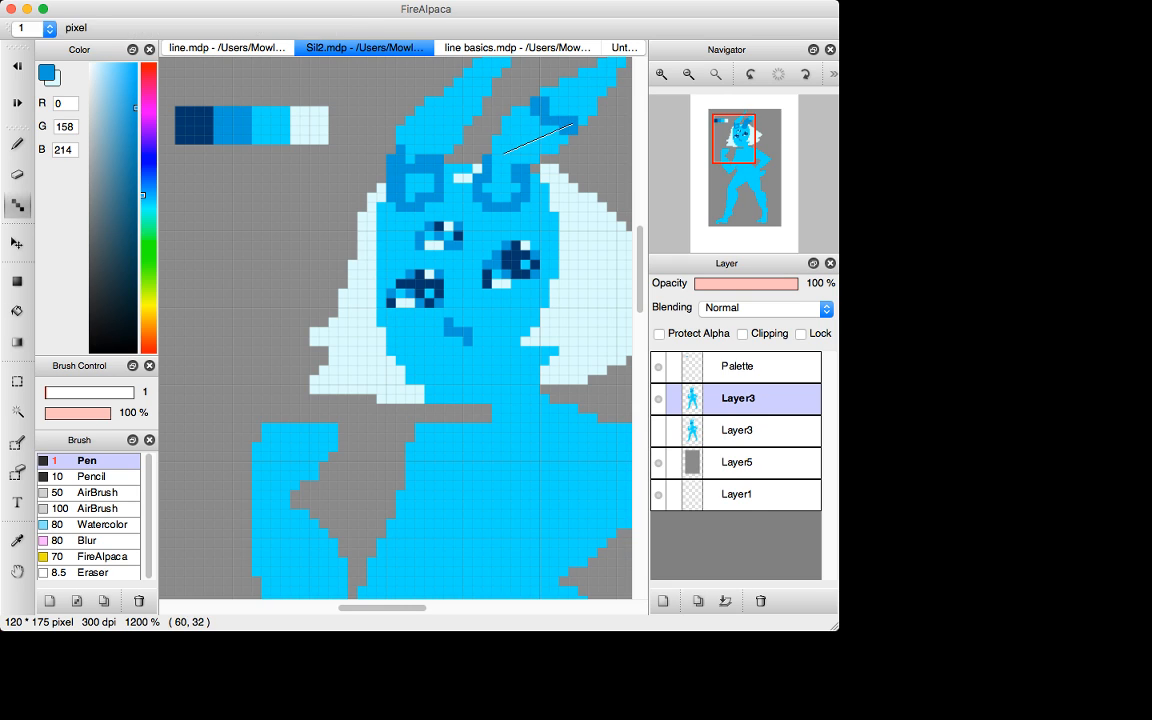
{"action": "left_click_drag", "start_coordinate": [497, 159], "coordinate": [516, 159]}
{"action": "key", "text": "g"}
{"action": "left_click", "coordinate": [516, 138]}
Draw a medium-blue boundary across the left horn and fill the area below it with the same colour.
{"action": "key", "text": "shift+b"}
{"action": "left_click_drag", "start_coordinate": [456, 80], "coordinate": [477, 92]}
{"action": "key", "text": "g"}
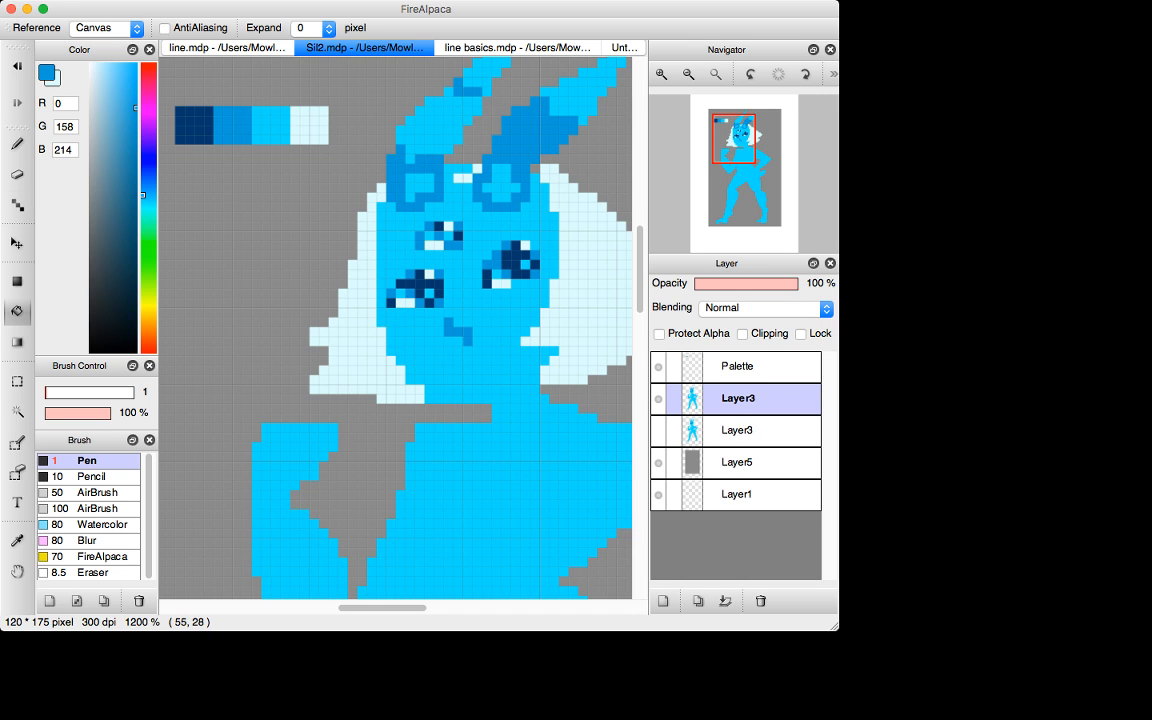
{"action": "left_click", "coordinate": [439, 120]}
Hide the gray Layer5 background to check the whole character without it, and show the layer again.
{"action": "key", "text": "super+minus"}
{"action": "key", "text": "super+minus"}
{"action": "key", "text": "super+minus"}
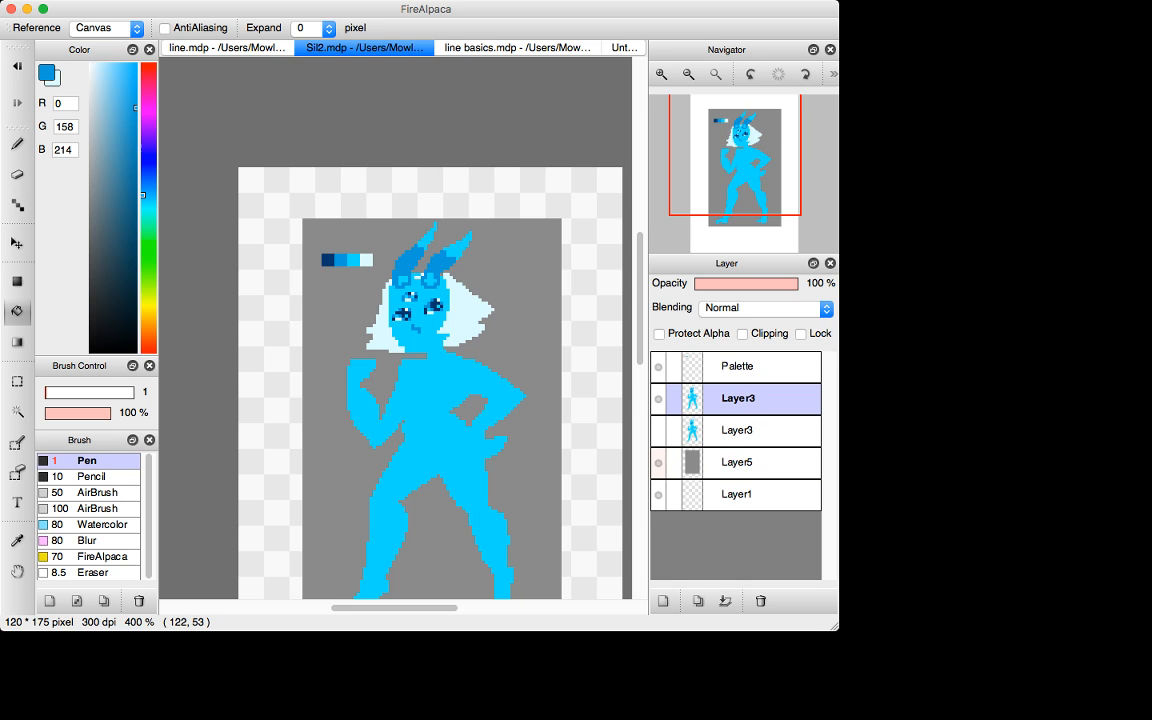
{"action": "left_click", "coordinate": [658, 463]}
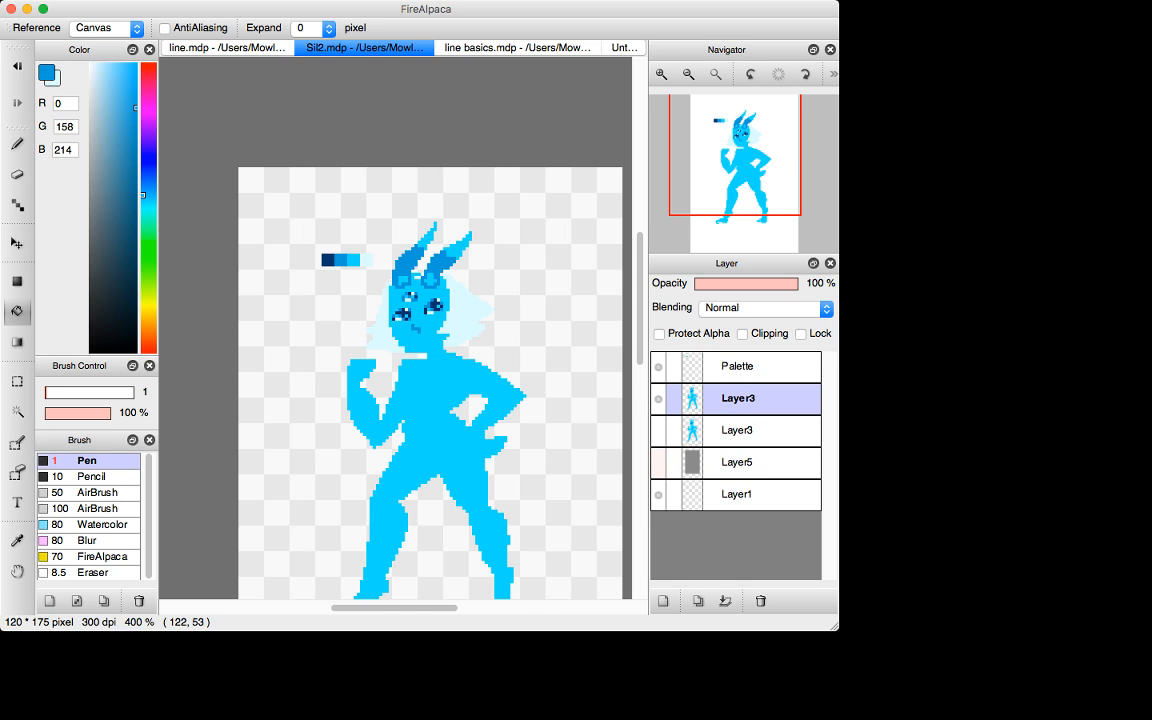
{"action": "left_click", "coordinate": [658, 463]}
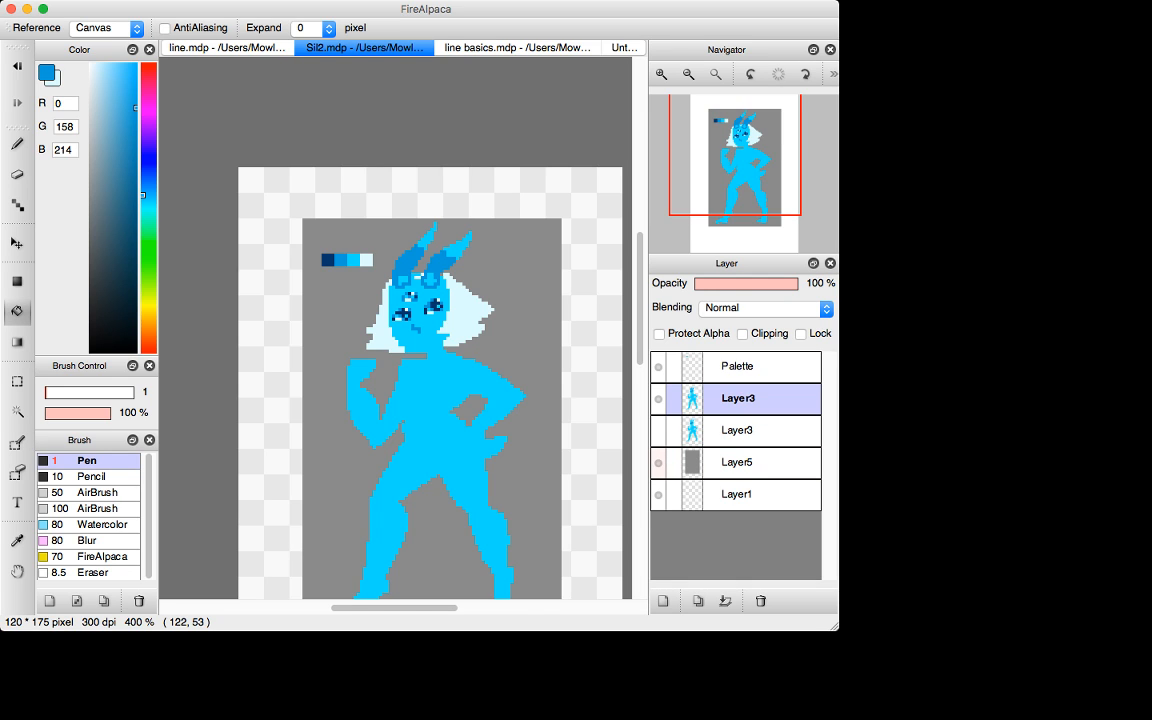
{"action": "key", "text": "super+plus"}
{"action": "key", "text": "super+plus"}
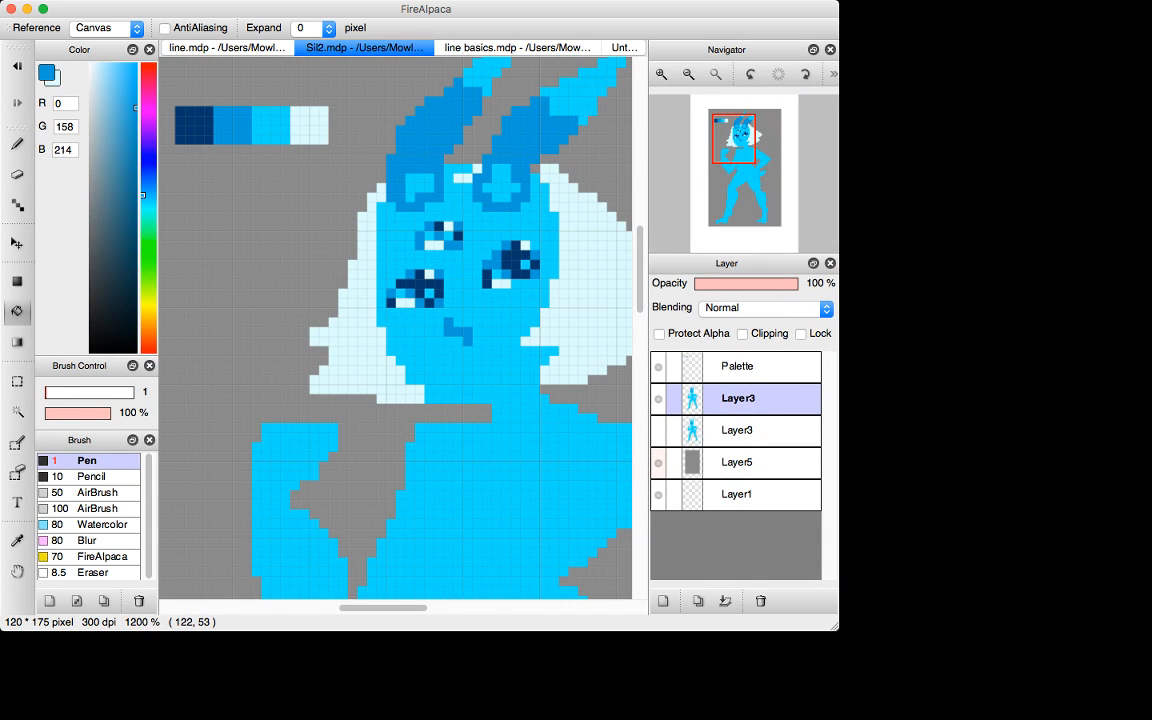
Draw a medium-blue shadow edge between the horns and down the face's right side, and fill the enclosed area.
{"action": "scroll", "coordinate": [395, 330], "scroll_direction": "right", "scroll_amount": 3}
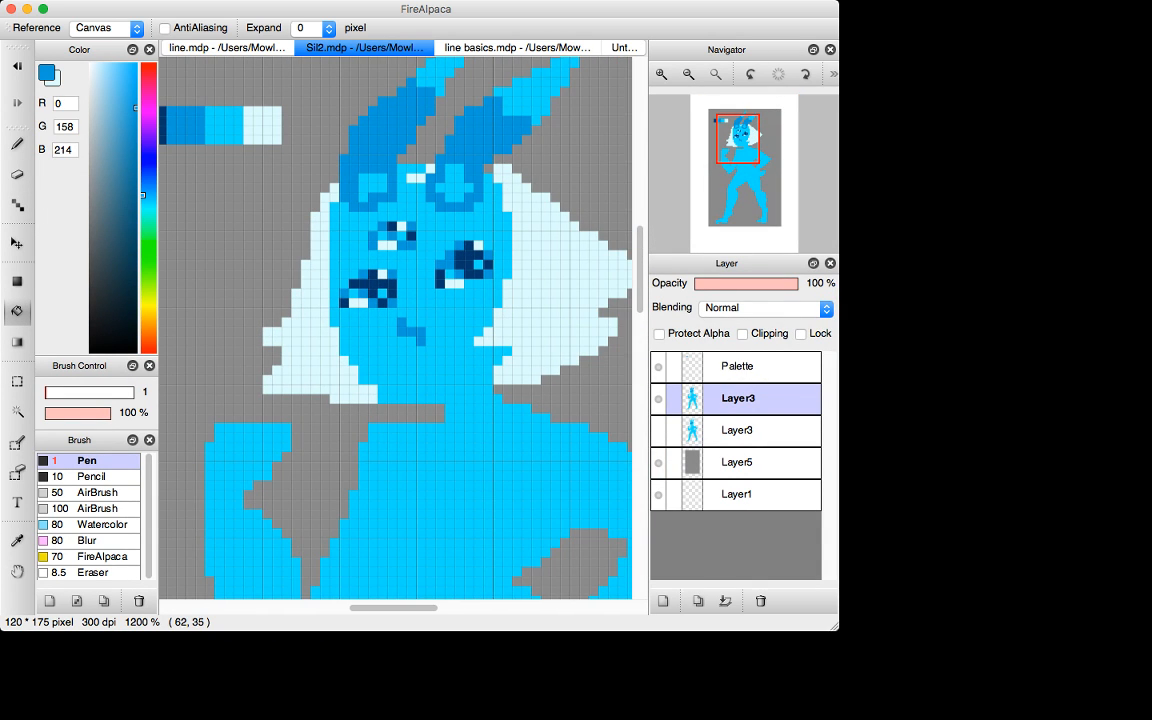
{"action": "key", "text": "d"}
{"action": "left_click_drag", "start_coordinate": [411, 188], "coordinate": [421, 197]}
{"action": "left_click_drag", "start_coordinate": [478, 226], "coordinate": [459, 216]}
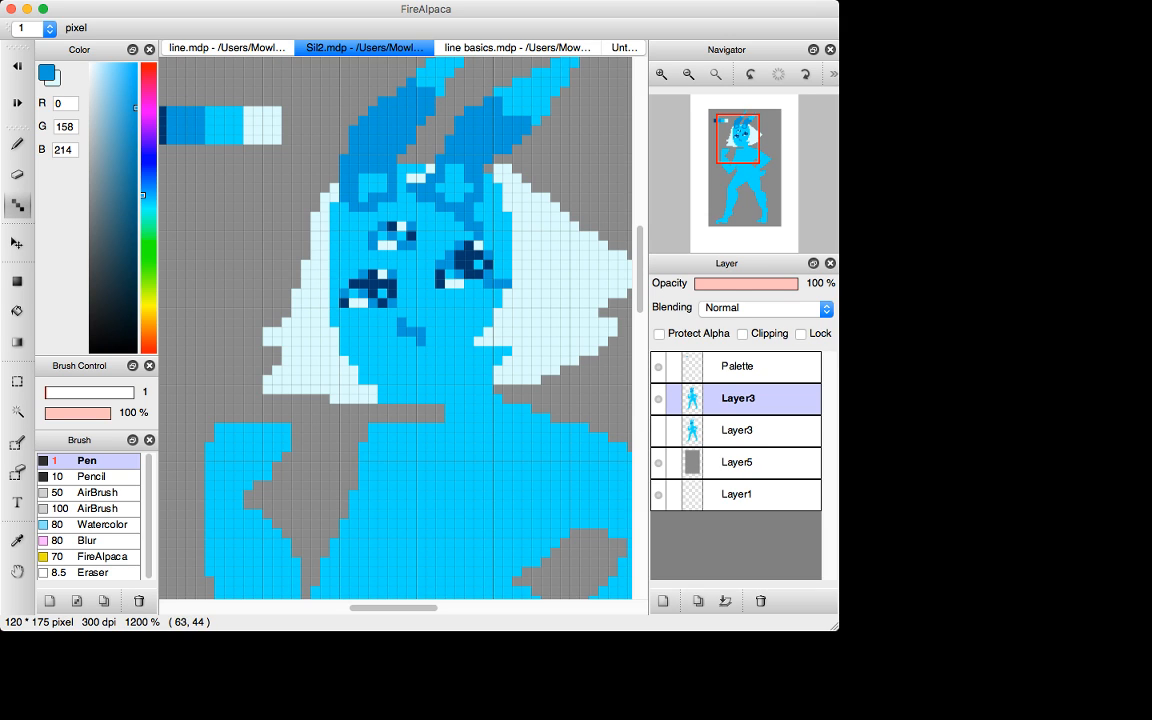
{"action": "key", "text": "f"}
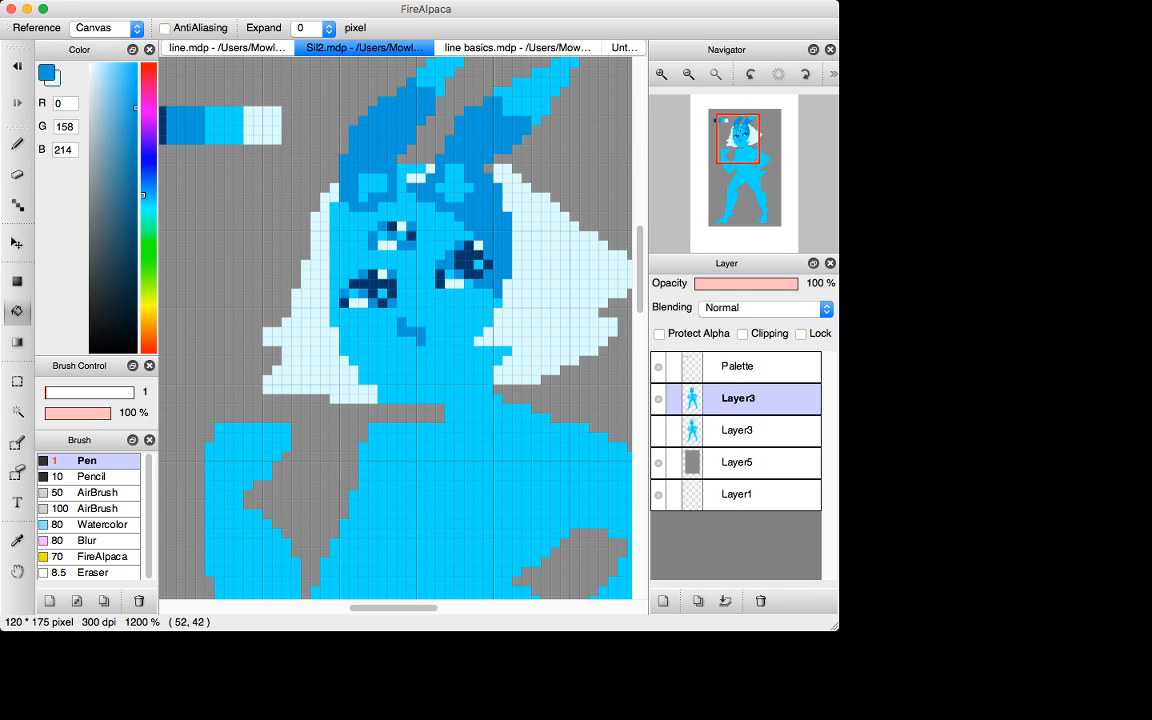
Shade the left edge of the face beside the forehead eye with medium-blue pixels.
{"action": "key", "text": "shift+b"}
{"action": "mouse_move", "coordinate": [335, 226]}
{"action": "left_mouse_down"}
{"action": "mouse_move", "coordinate": [345, 207]}
{"action": "mouse_move", "coordinate": [335, 235]}
{"action": "left_mouse_up"}
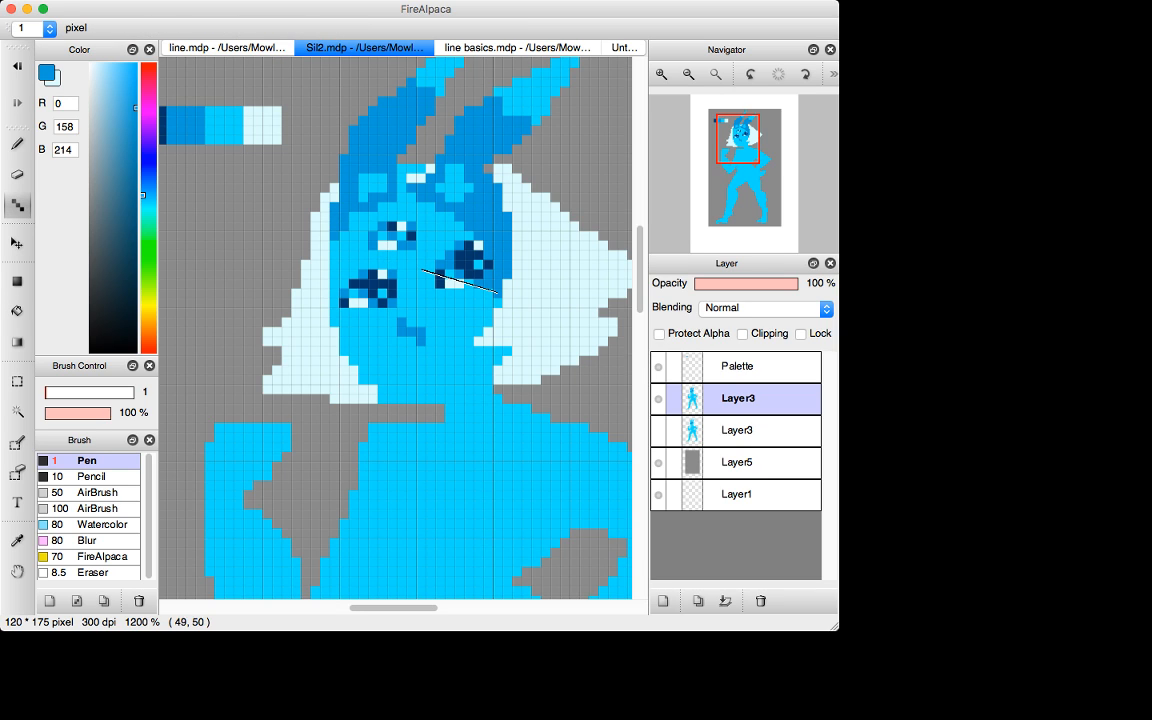
{"action": "left_click_drag", "start_coordinate": [335, 312], "coordinate": [335, 322]}
{"action": "key", "text": "super+z"}
Draw the chin and jaw line in medium blue and shade the neck beneath it.
{"action": "mouse_move", "coordinate": [382, 389]}
{"action": "left_mouse_down"}
{"action": "mouse_move", "coordinate": [411, 408]}
{"action": "mouse_move", "coordinate": [449, 408]}
{"action": "left_mouse_up"}
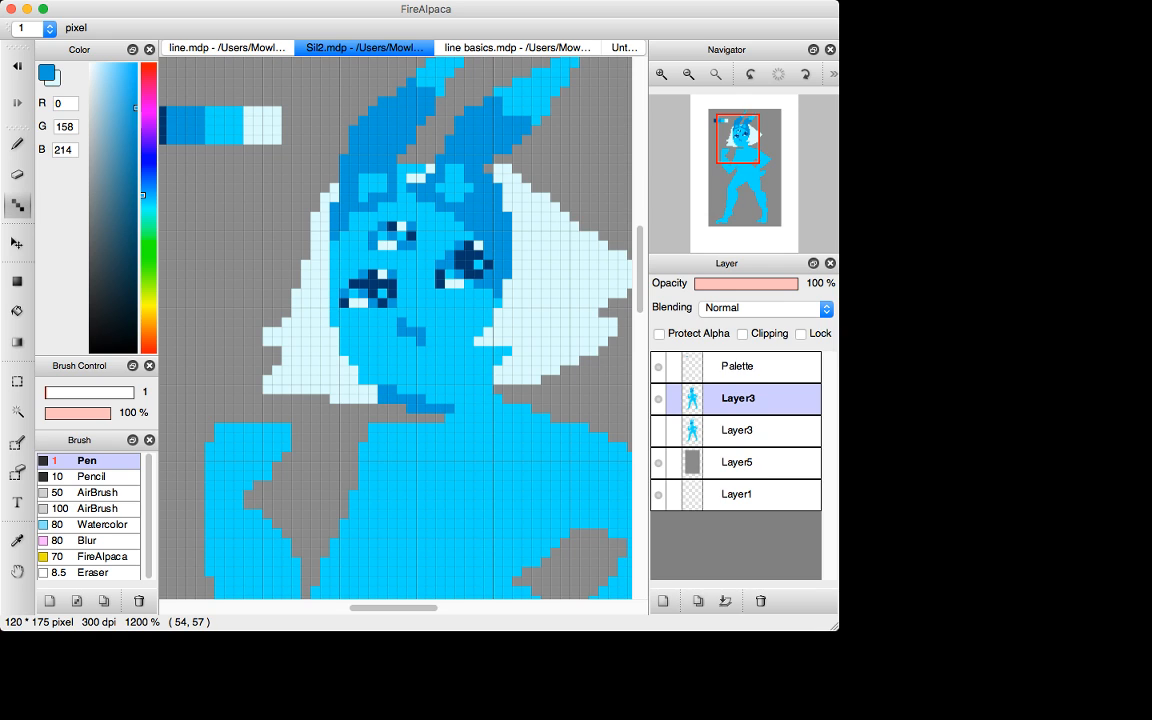
{"action": "key", "text": "super+z"}
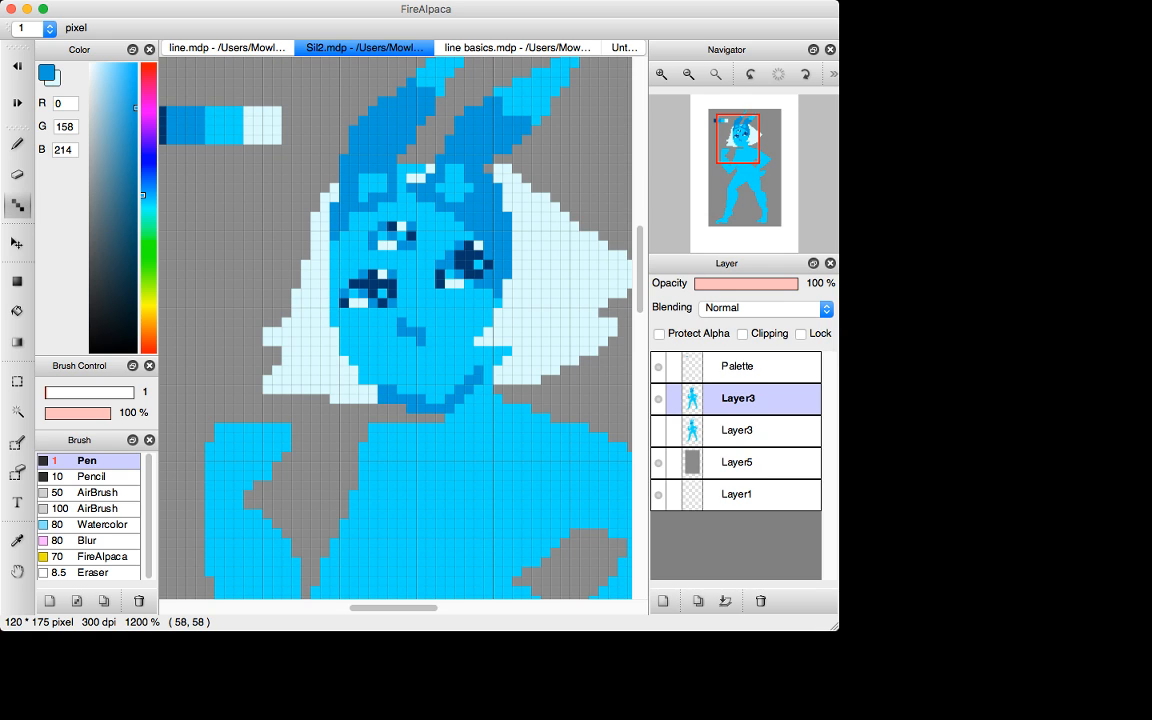
{"action": "left_click_drag", "start_coordinate": [488, 379], "coordinate": [449, 417]}
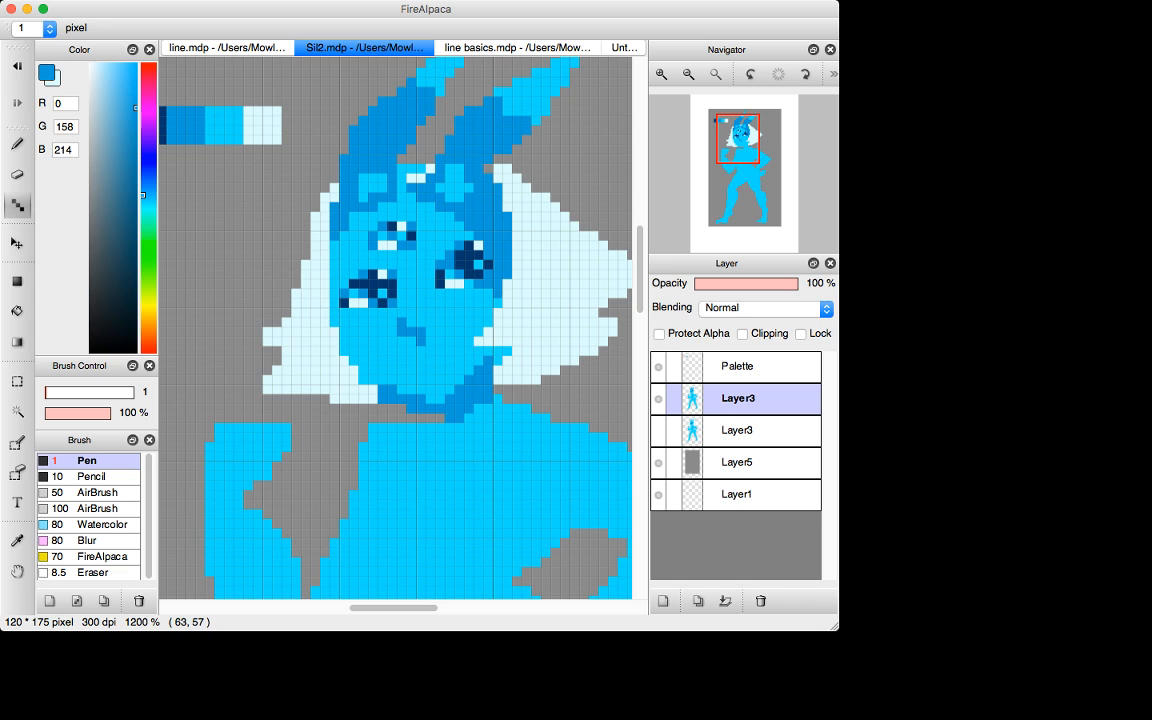
Extend the medium-blue jaw line up to the hair on the right side of the face.
{"action": "left_click_drag", "start_coordinate": [488, 370], "coordinate": [507, 351]}
{"action": "key", "text": "x"}
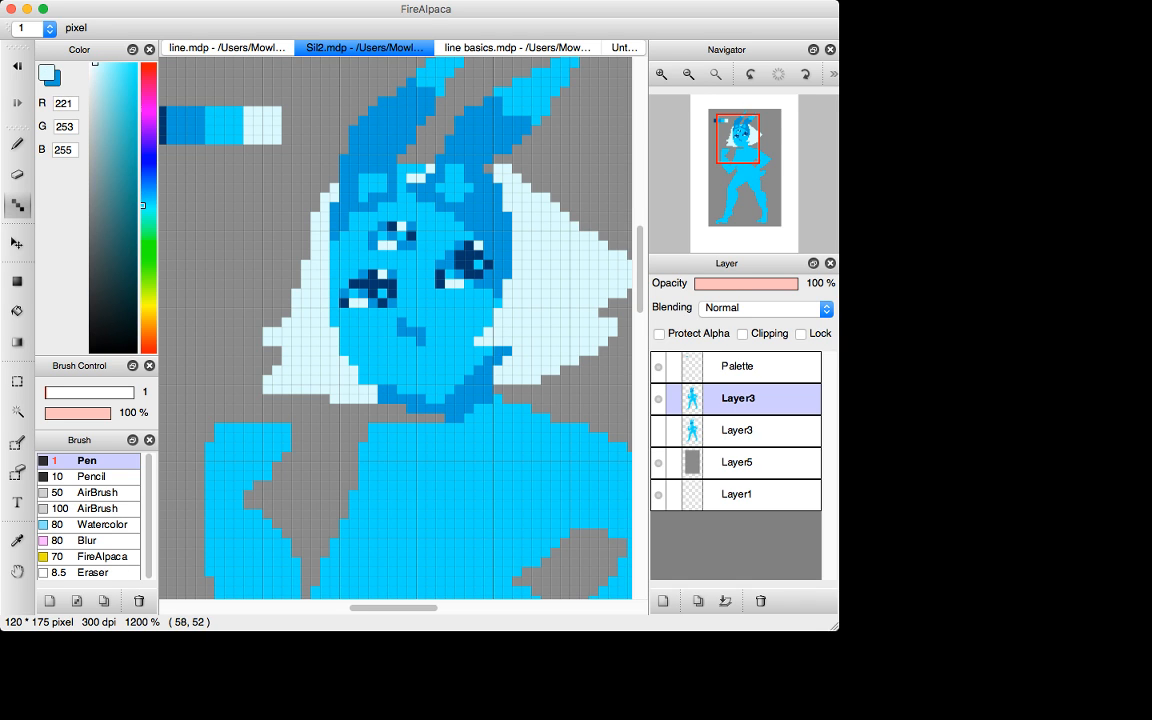
{"action": "key", "text": "i"}
{"action": "left_click", "coordinate": [412, 336]}
{"action": "key", "text": "d"}
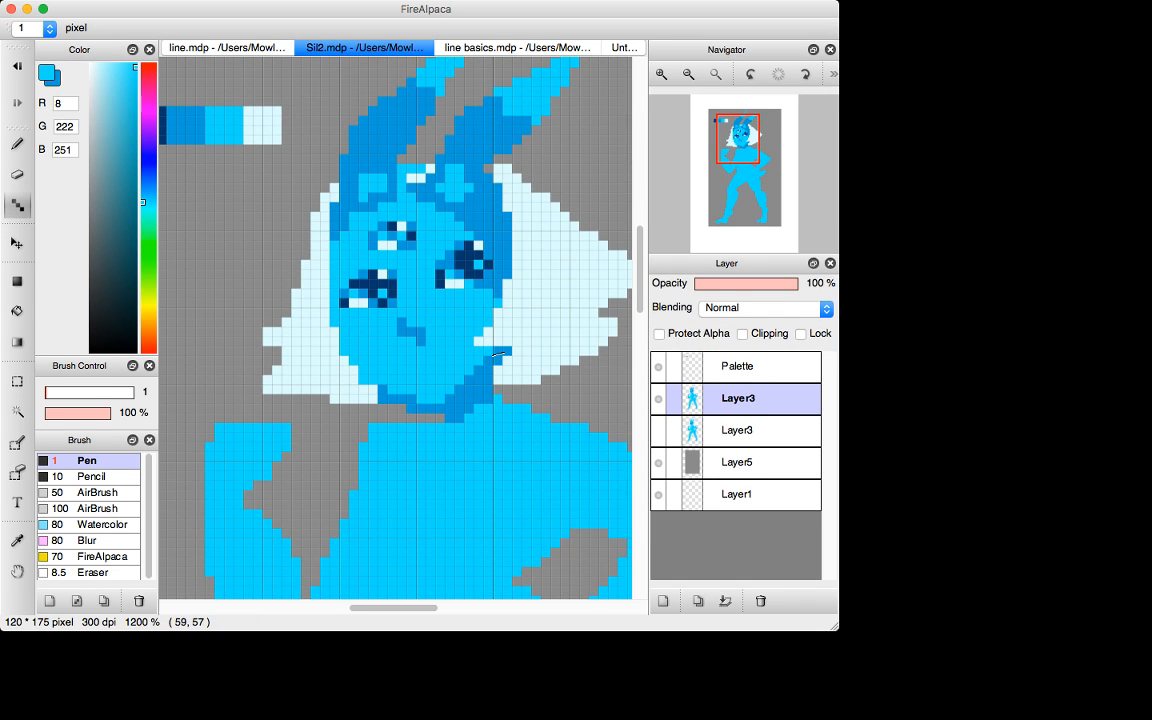
{"action": "key", "text": "x"}
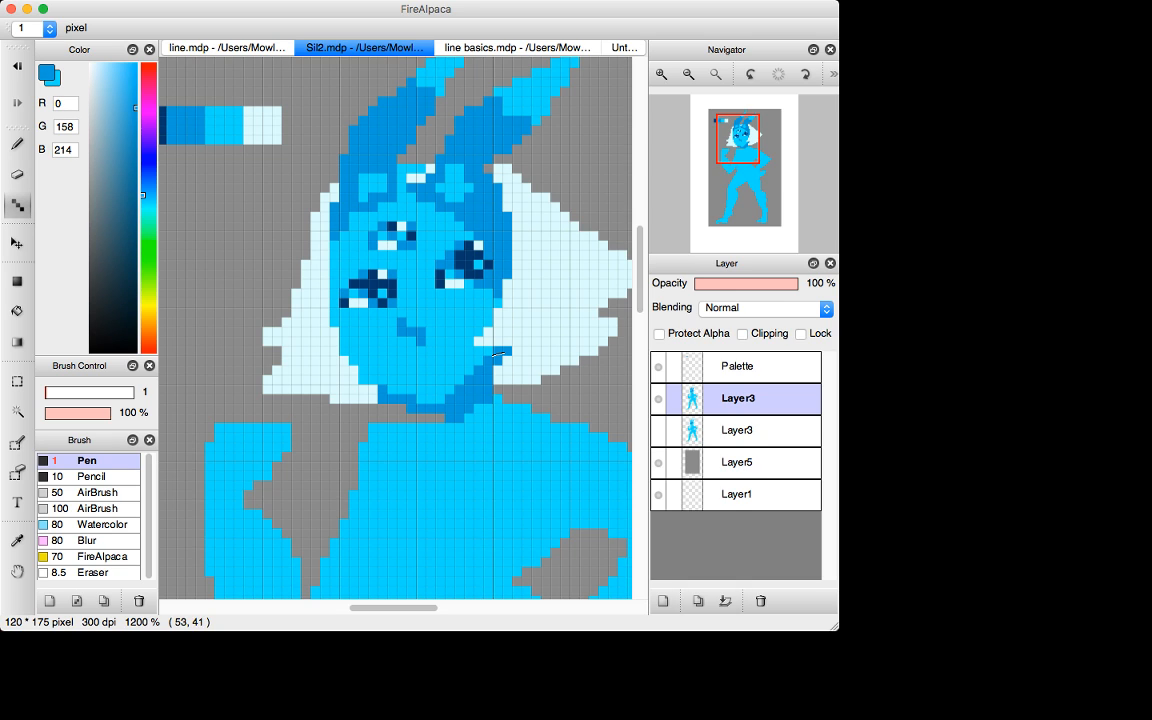
Draw the mouth below the nose with dark navy lips, pale teeth and a medium-blue outline around the lower lip.
{"action": "key", "text": "x"}
{"action": "key", "text": "x"}
{"action": "mouse_move", "coordinate": [410, 350]}
{"action": "left_mouse_down"}
{"action": "mouse_move", "coordinate": [442, 342]}
{"action": "mouse_move", "coordinate": [400, 315]}
{"action": "mouse_move", "coordinate": [438, 372]}
{"action": "mouse_move", "coordinate": [431, 351]}
{"action": "mouse_move", "coordinate": [401, 351]}
{"action": "mouse_move", "coordinate": [440, 342]}
{"action": "left_mouse_up"}
{"action": "left_click", "coordinate": [449, 321]}
{"action": "key", "text": "x"}
{"action": "left_click", "coordinate": [527, 313], "text": "alt"}
{"action": "left_click", "coordinate": [469, 262], "text": "alt"}
{"action": "key", "text": "super+z"}
{"action": "left_click", "coordinate": [449, 332]}
{"action": "key", "text": "x"}
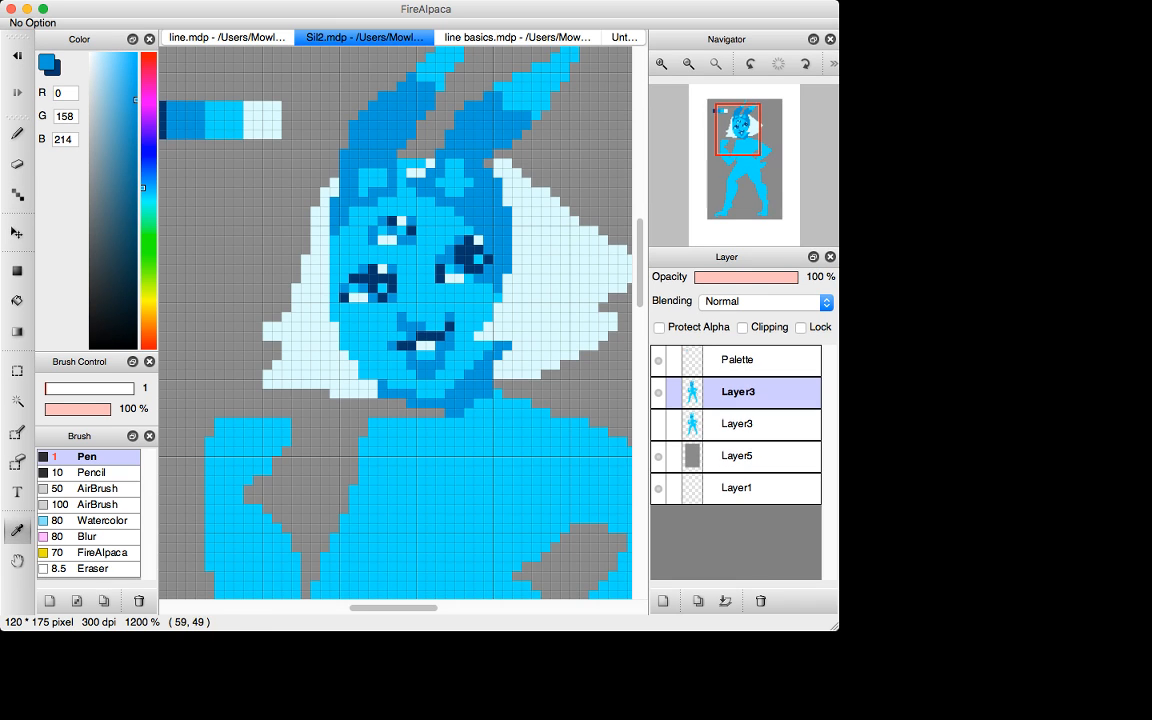
Fill the open mouth beneath the teeth with dark navy pixels.
{"action": "key", "text": "x"}
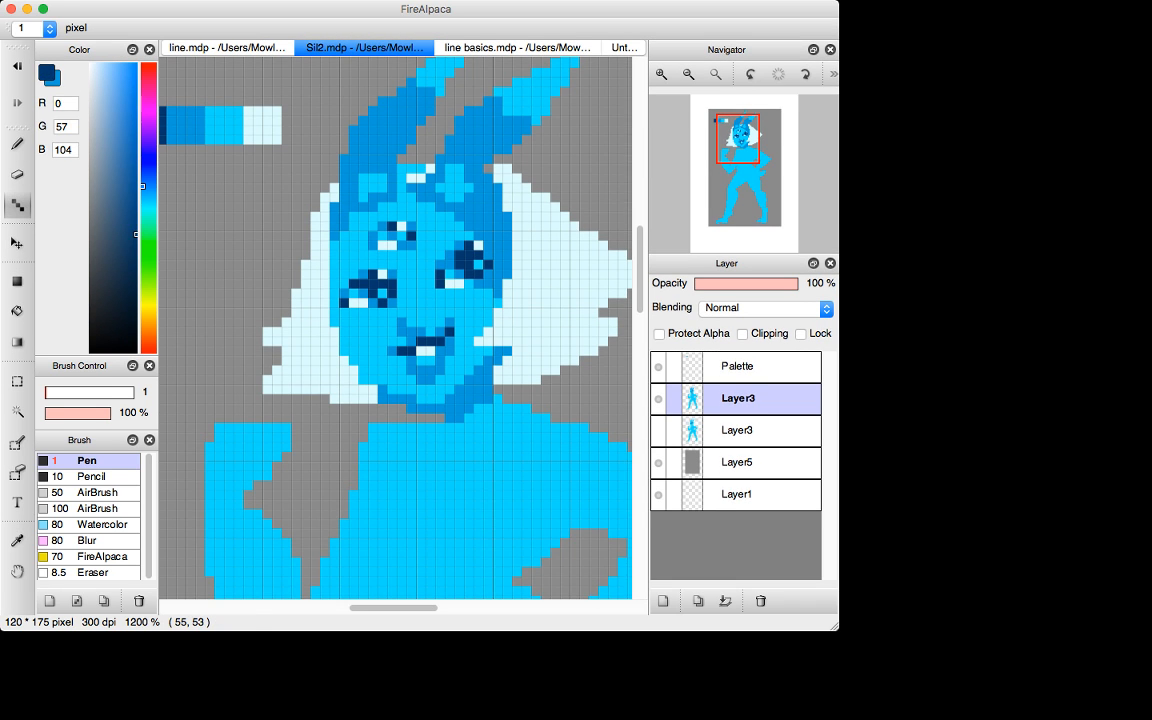
{"action": "left_click", "coordinate": [411, 361]}
{"action": "left_click", "coordinate": [421, 370]}
{"action": "left_click", "coordinate": [430, 370]}
{"action": "left_click", "coordinate": [430, 361]}
{"action": "left_click", "coordinate": [440, 361]}
{"action": "left_click", "coordinate": [440, 351]}
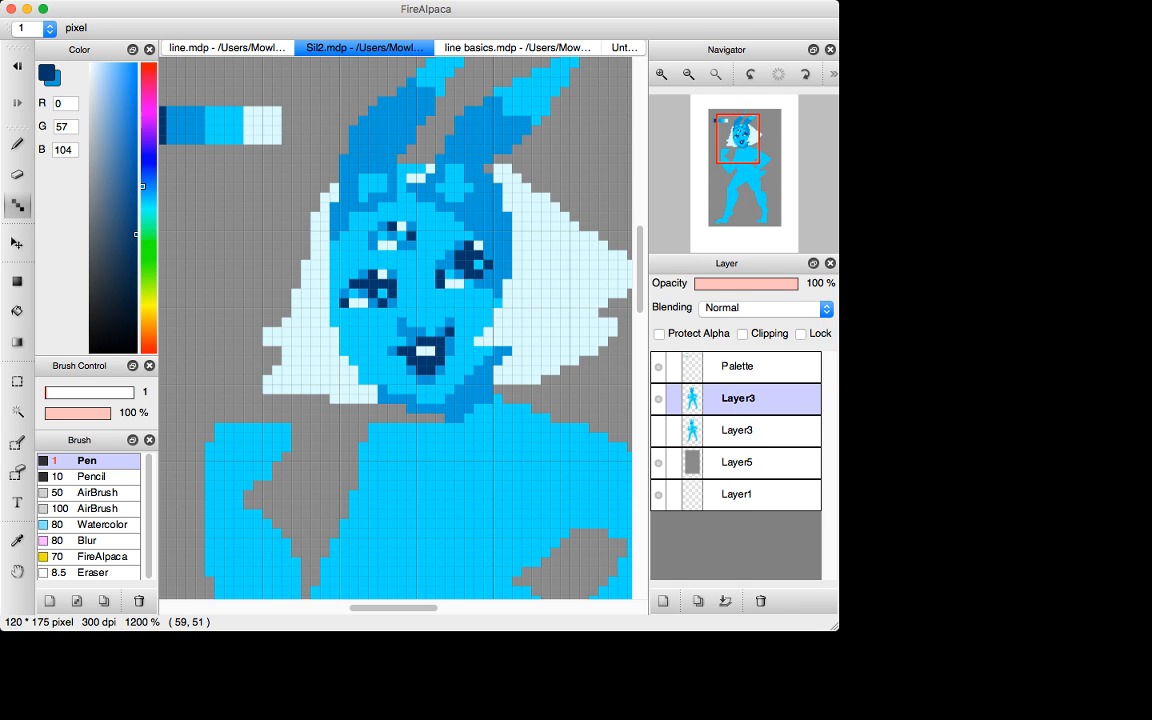
Refine the mouth corners and narrow the teeth using navy, medium-blue and light-blue pixels.
{"action": "left_click", "coordinate": [405, 307]}
{"action": "left_click", "coordinate": [410, 369]}
{"action": "key", "text": "x"}
{"action": "left_click", "coordinate": [498, 247], "text": "alt"}
{"action": "left_click", "coordinate": [402, 361]}
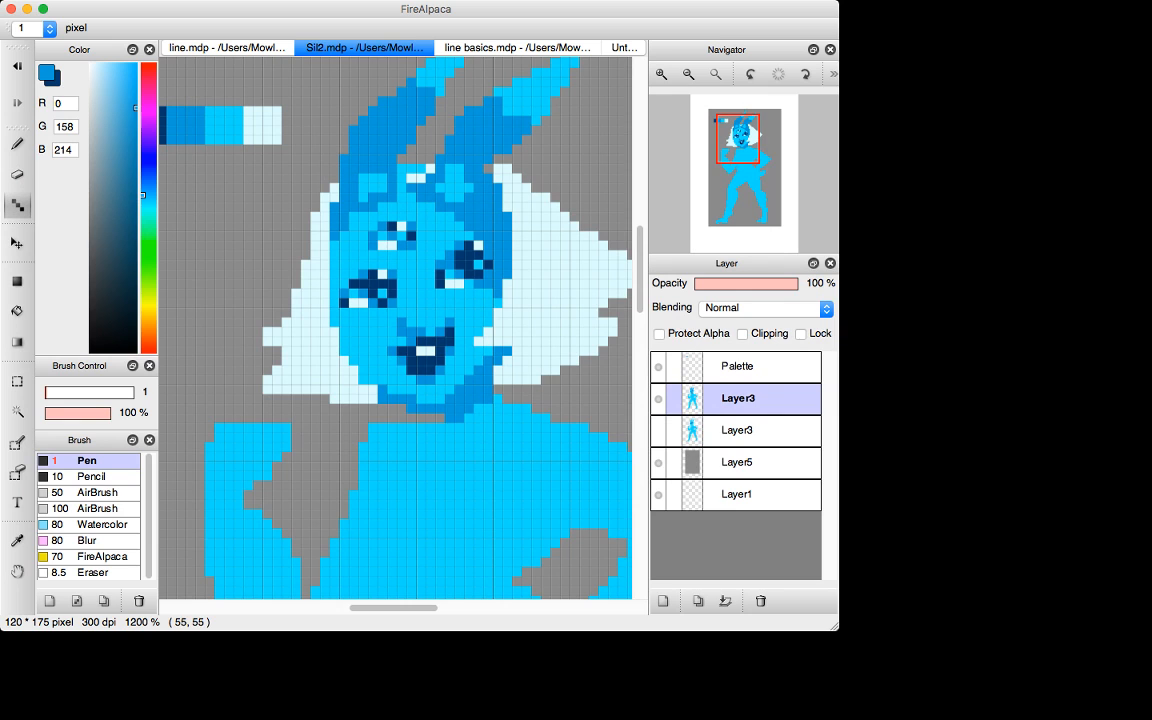
{"action": "left_click", "coordinate": [445, 280], "text": "alt"}
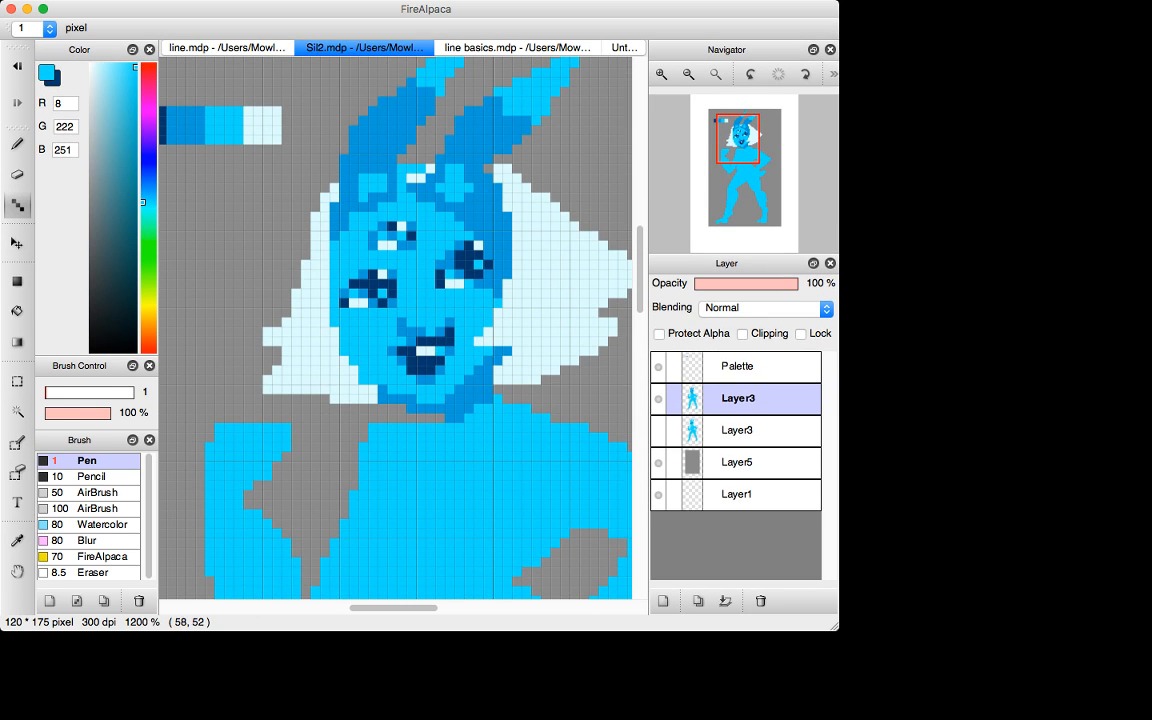
{"action": "left_click", "coordinate": [387, 315]}
{"action": "key", "text": "x"}
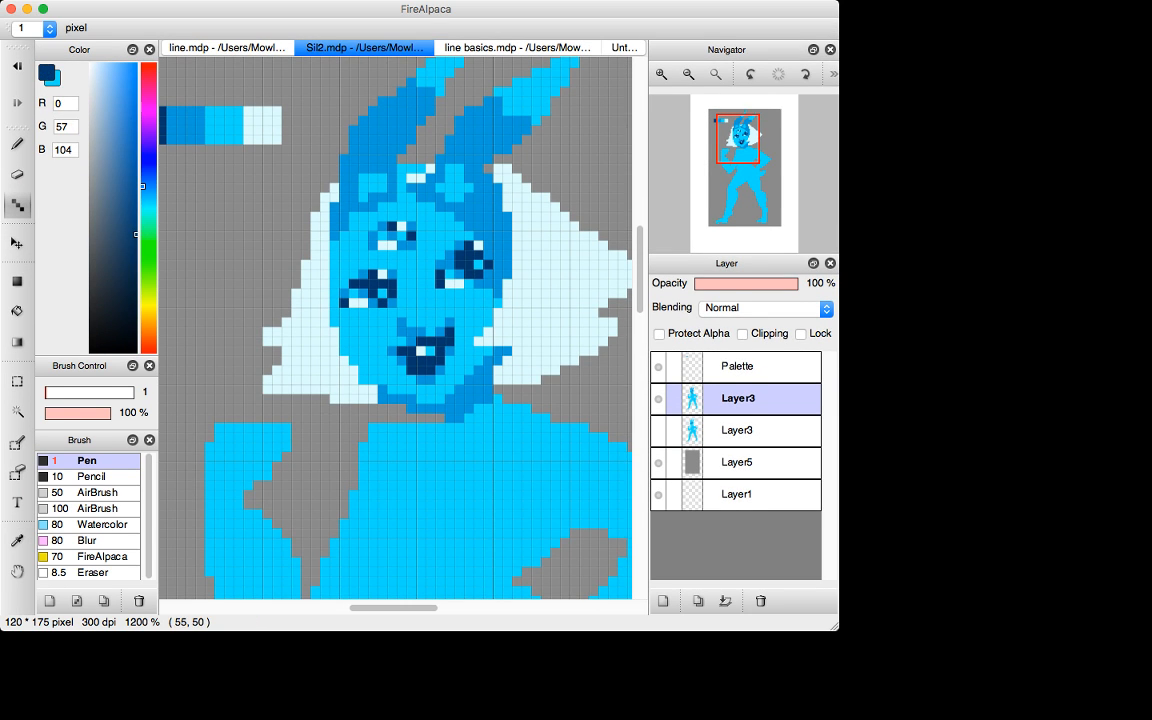
{"action": "left_click", "coordinate": [426, 393], "text": "alt"}
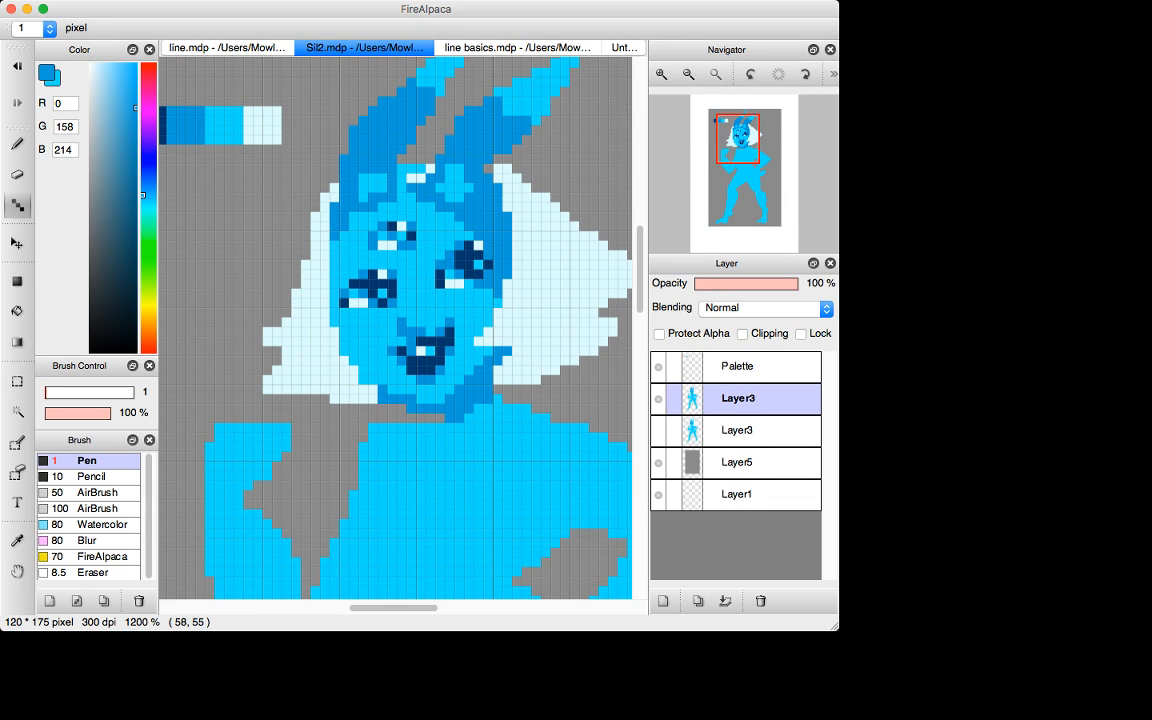
{"action": "left_click", "coordinate": [420, 369]}
{"action": "key", "text": "super+z"}
Shade the top of the forehead and the face's left edge around the lower-left eye in medium blue.
{"action": "left_click_drag", "start_coordinate": [401, 197], "coordinate": [411, 197]}
{"action": "left_click_drag", "start_coordinate": [335, 293], "coordinate": [344, 321]}
{"action": "left_click", "coordinate": [335, 283]}
{"action": "left_click", "coordinate": [344, 312]}
{"action": "left_click", "coordinate": [353, 312]}
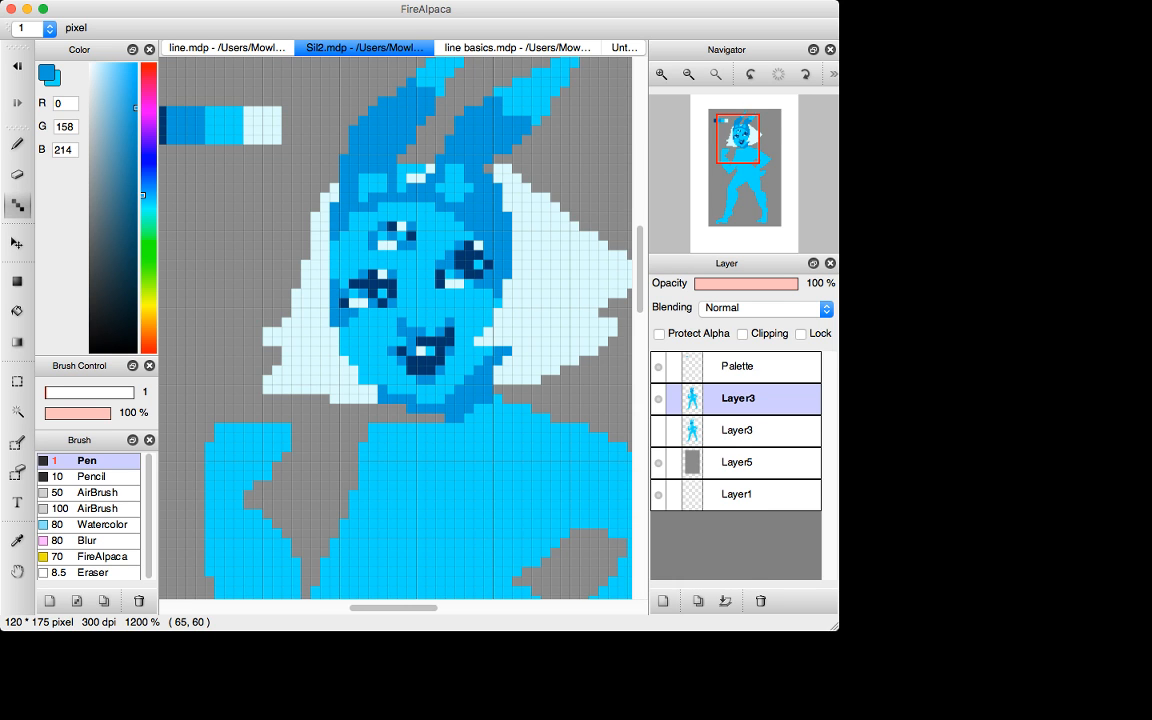
{"action": "key", "text": "super+minus"}
{"action": "key", "text": "super+minus"}
{"action": "key", "text": "super+minus"}
{"action": "key", "text": "super+plus"}
{"action": "key", "text": "super+plus"}
{"action": "key", "text": "super+plus"}
Define the nose with dark navy pixels and touch up the inner corner of the lower-left eye.
{"action": "key", "text": "x"}
{"action": "key", "text": "i"}
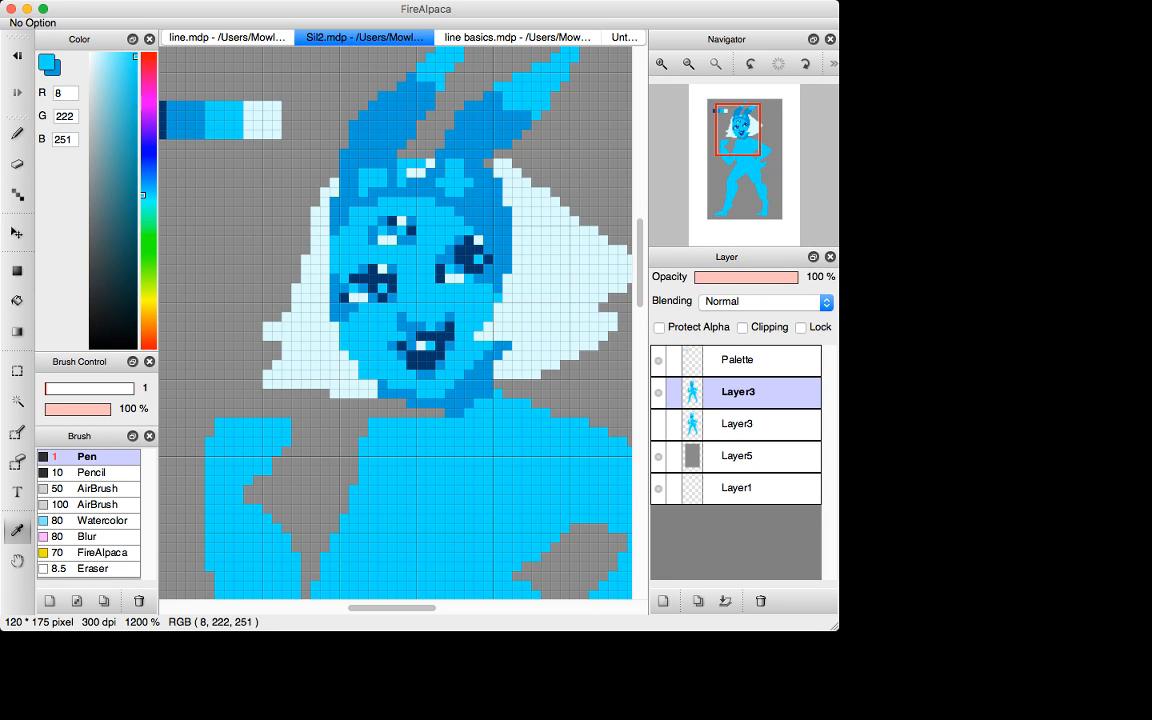
{"action": "left_click", "coordinate": [390, 280]}
{"action": "key", "text": "d"}
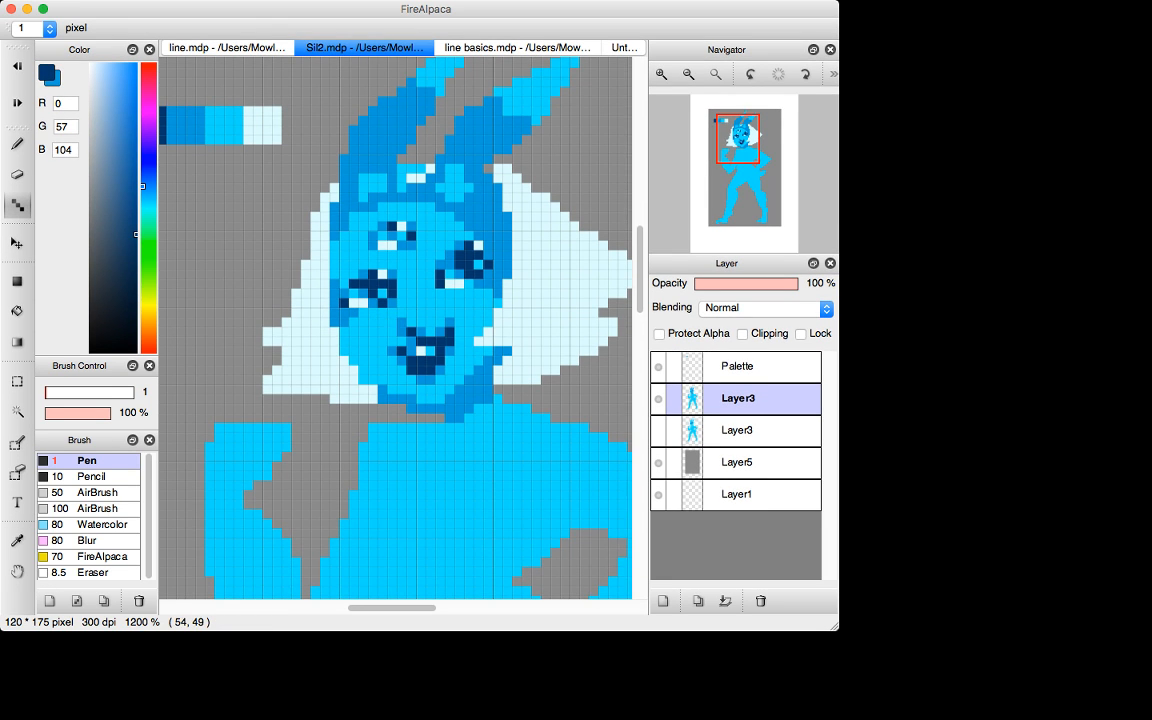
{"action": "left_click", "coordinate": [361, 290], "text": "alt"}
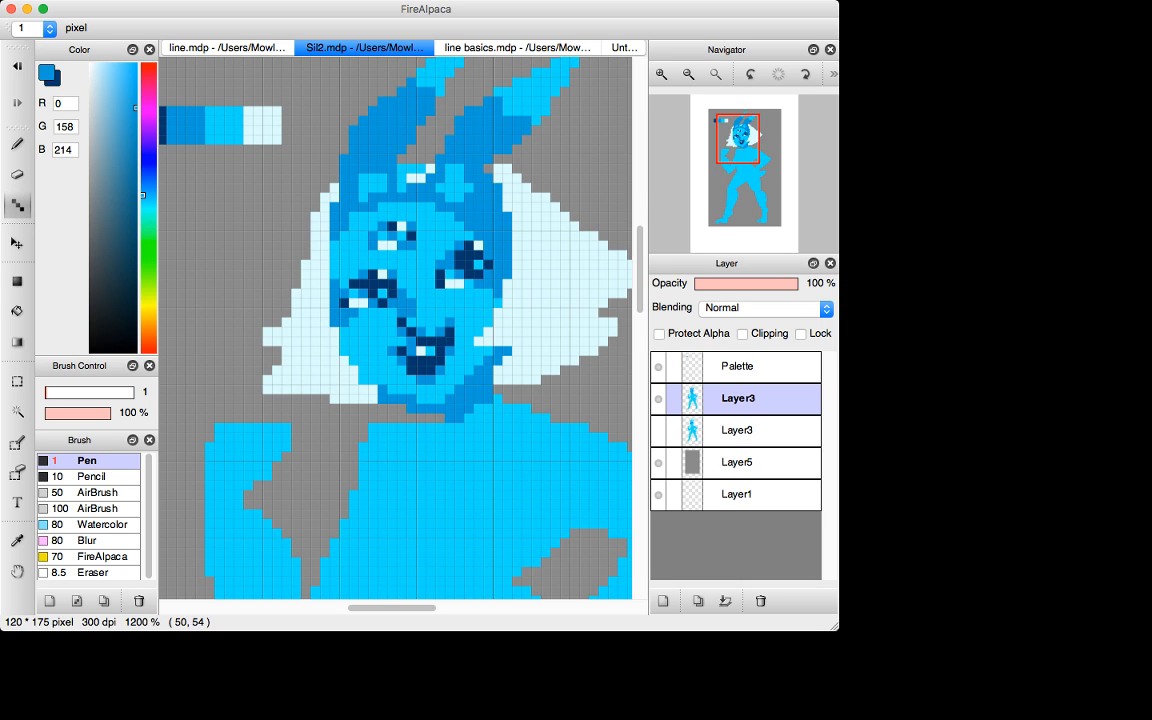
Draw light-blue shadow edges across the hair on both sides of the face and fill the lower hair areas.
{"action": "left_click", "coordinate": [478, 250], "text": "alt"}
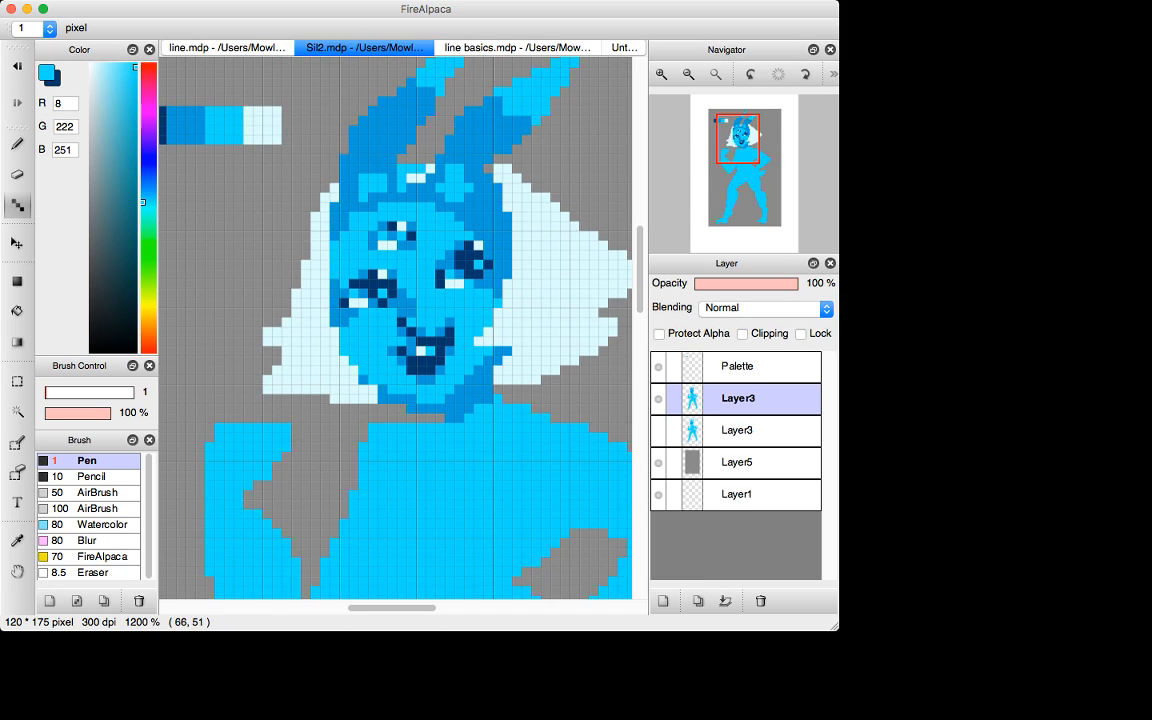
{"action": "mouse_move", "coordinate": [516, 342]}
{"action": "left_mouse_down"}
{"action": "mouse_move", "coordinate": [555, 303]}
{"action": "mouse_move", "coordinate": [574, 313]}
{"action": "mouse_move", "coordinate": [593, 303]}
{"action": "left_mouse_up"}
{"action": "left_click", "coordinate": [574, 303]}
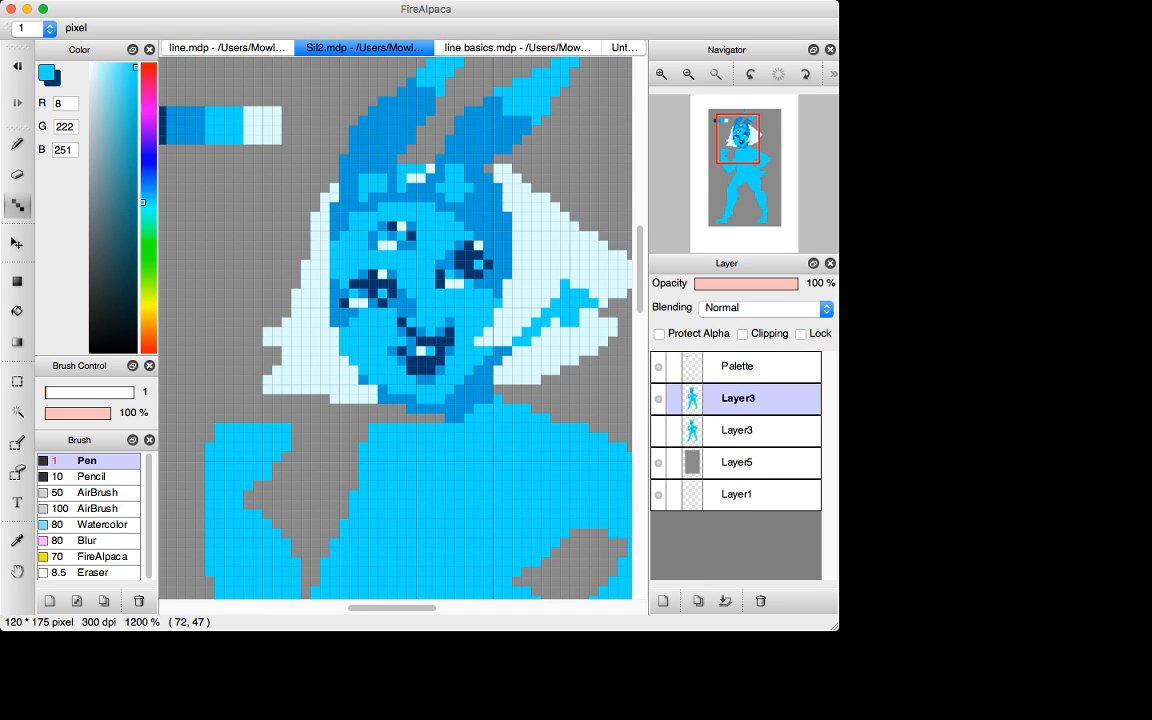
{"action": "key", "text": "shift"}
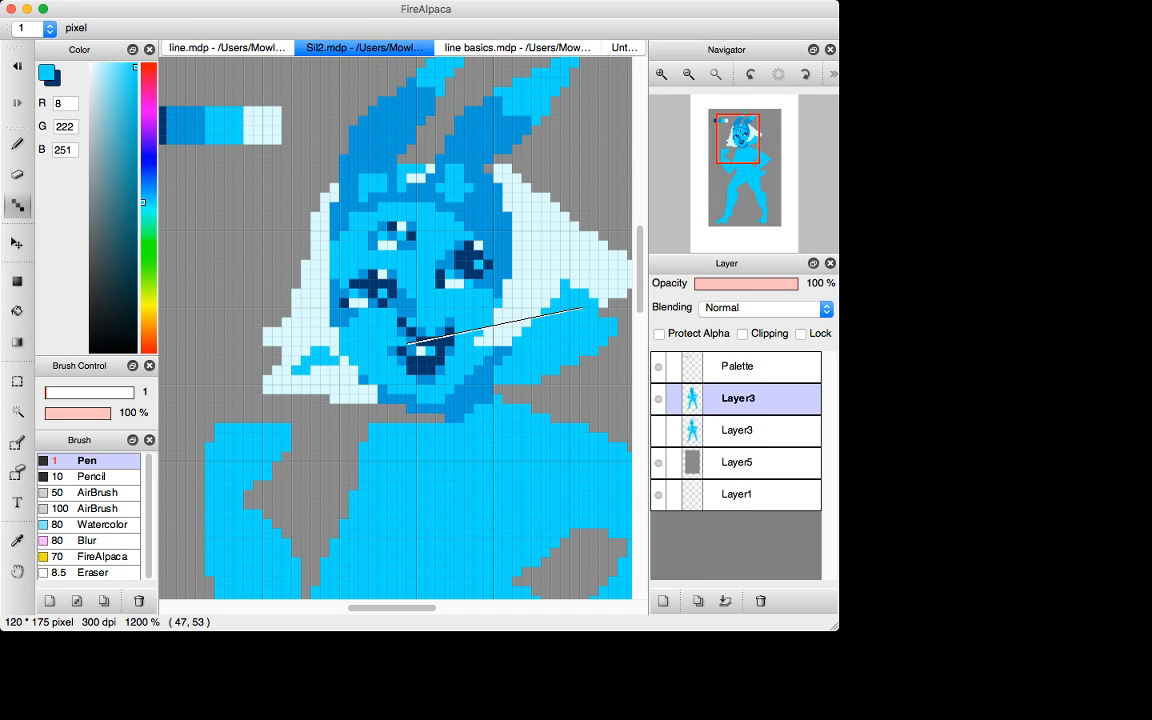
{"action": "key", "text": "f"}
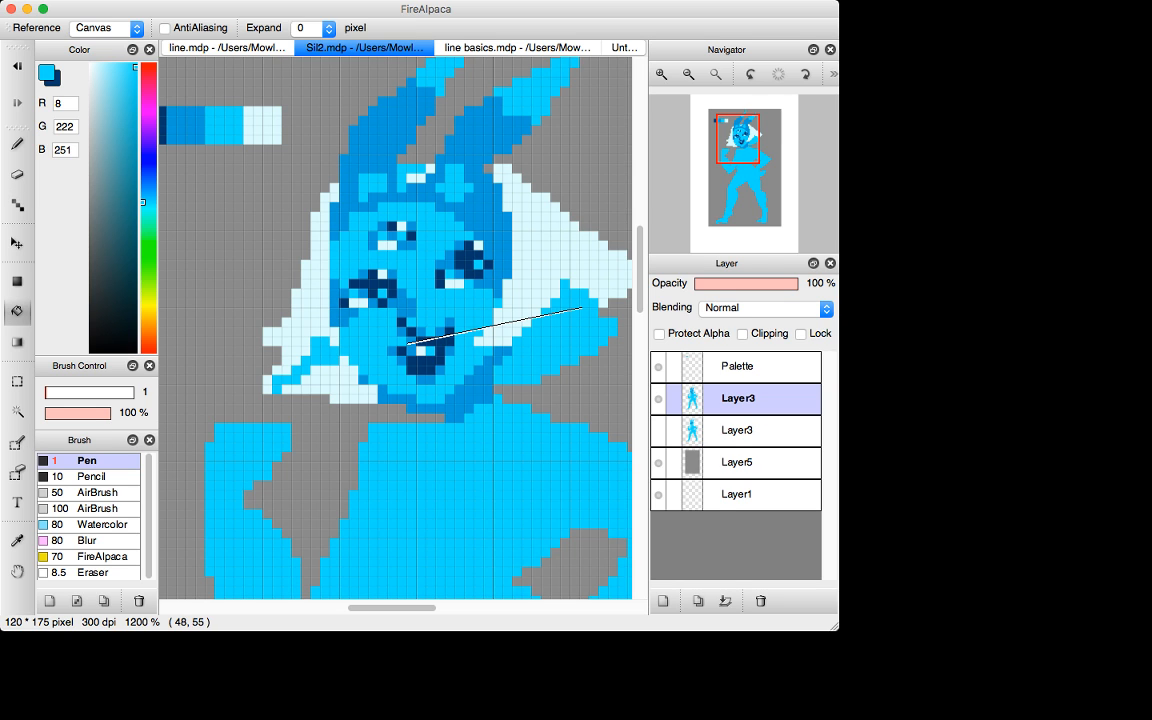
{"action": "key", "text": "d"}
Outline the left cheek and jaw in medium blue to separate the face from the shaded hair.
{"action": "key", "text": "x"}
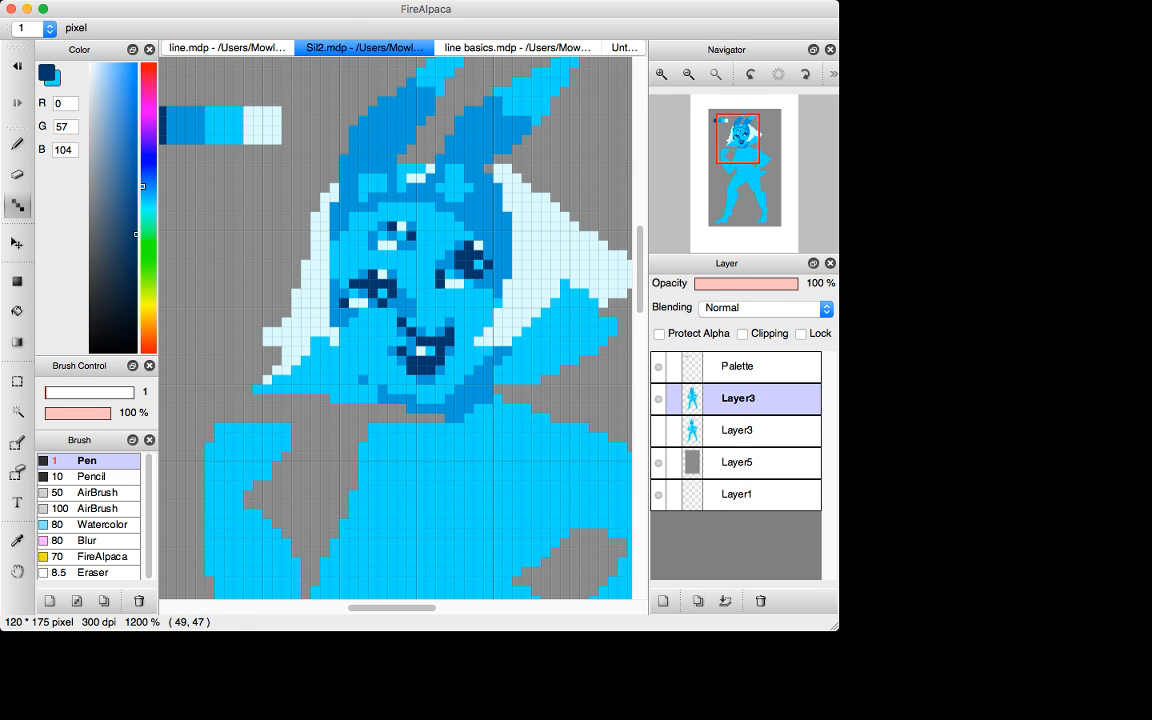
{"action": "left_click", "coordinate": [337, 312], "text": "alt"}
{"action": "left_click_drag", "start_coordinate": [344, 322], "coordinate": [344, 335]}
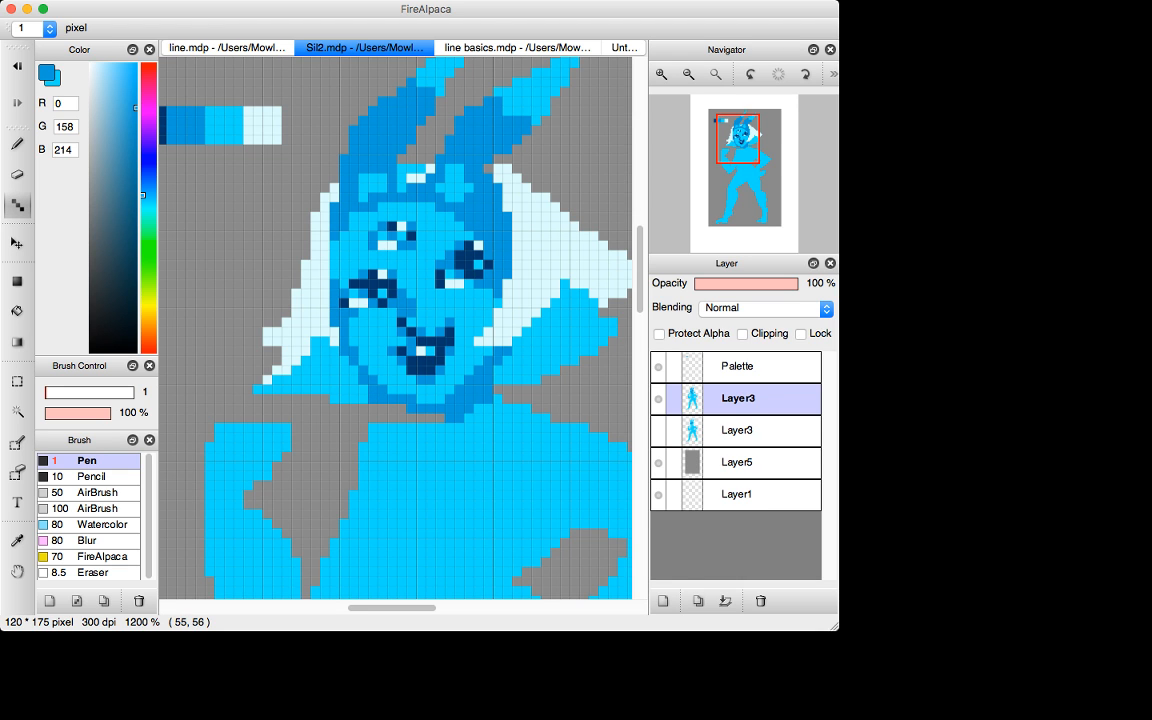
{"action": "scroll", "coordinate": [400, 330], "scroll_direction": "down", "scroll_amount": 6}
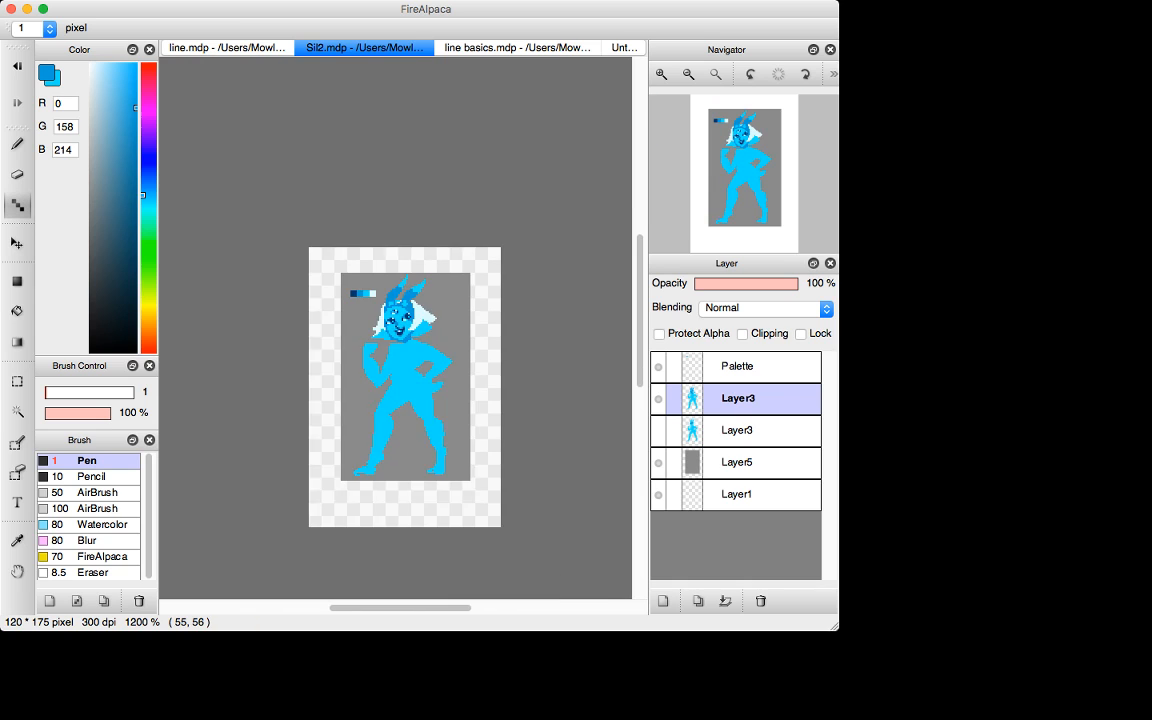
{"action": "scroll", "coordinate": [397, 337], "scroll_direction": "down", "scroll_amount": 2}
{"action": "scroll", "coordinate": [400, 330], "scroll_direction": "up", "scroll_amount": 7}
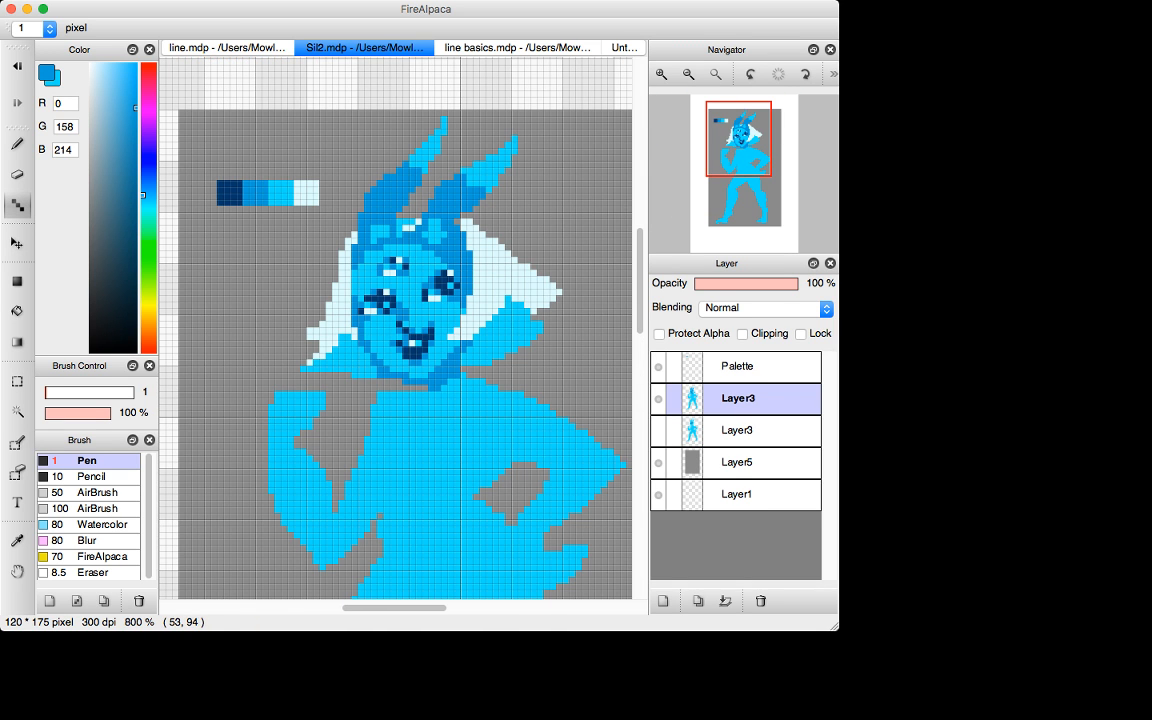
Add light-blue highlight strokes inside the medium-blue lower parts of both horns.
{"action": "left_click_drag", "start_coordinate": [384, 607], "coordinate": [392, 607]}
{"action": "key", "text": "i"}
{"action": "left_click", "coordinate": [455, 168]}
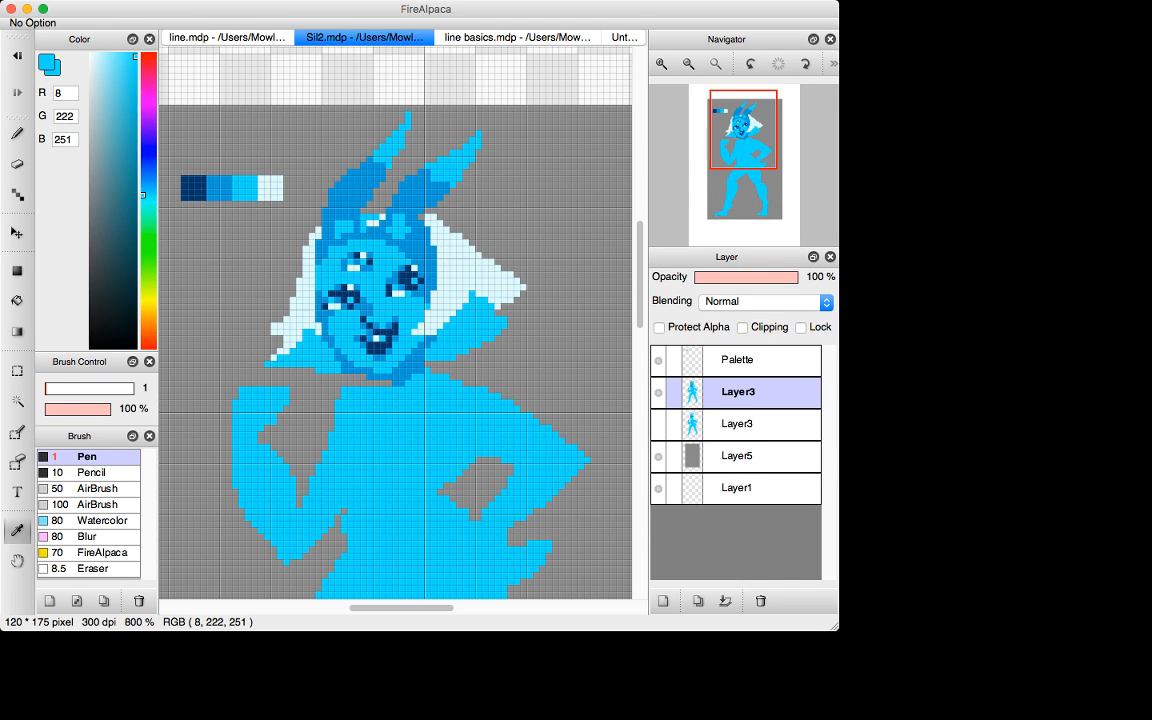
{"action": "key", "text": "b"}
{"action": "left_click_drag", "start_coordinate": [414, 205], "coordinate": [428, 191]}
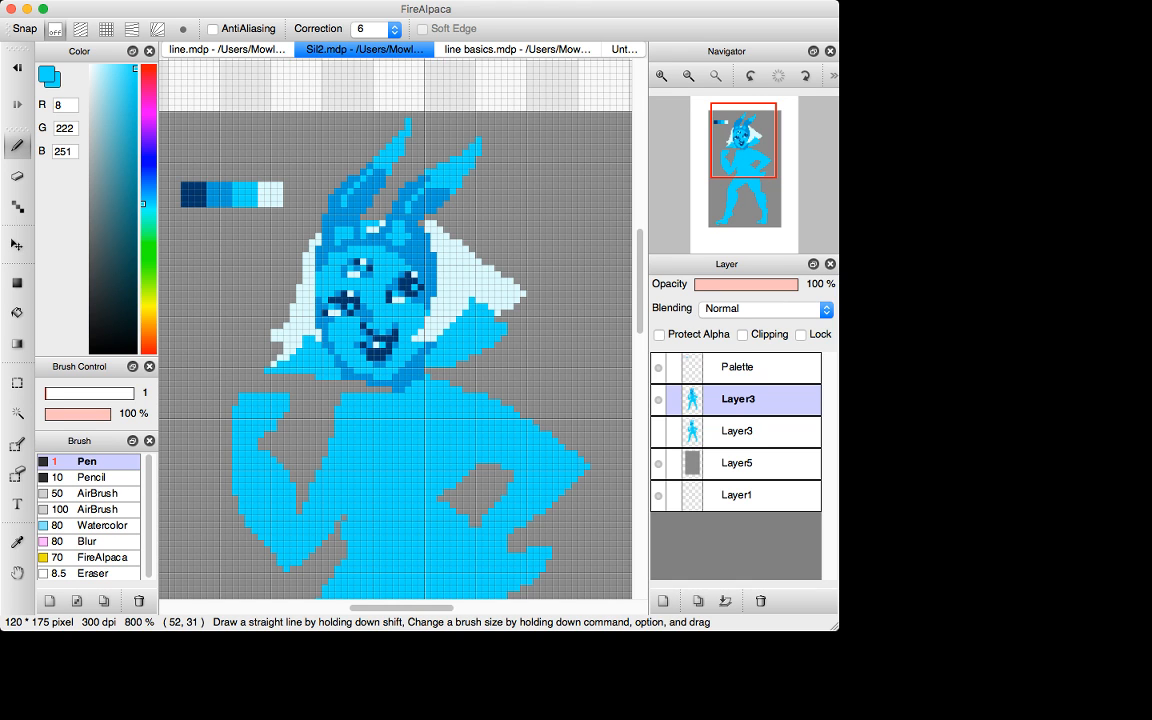
Draw dark navy shadow pixels along the outer edge of the right horn's base.
{"action": "key", "text": "super+plus"}
{"action": "key", "text": "i"}
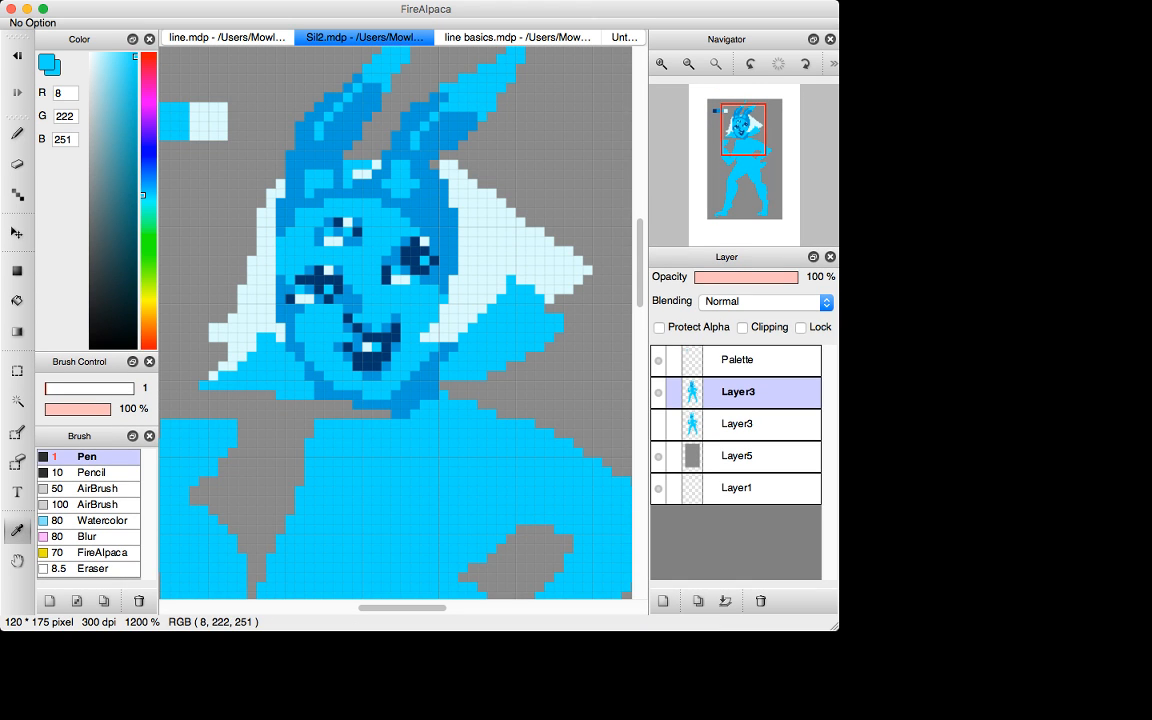
{"action": "left_click", "coordinate": [414, 255]}
{"action": "key", "text": "b"}
{"action": "mouse_move", "coordinate": [415, 208]}
{"action": "left_mouse_down"}
{"action": "mouse_move", "coordinate": [425, 190]}
{"action": "mouse_move", "coordinate": [415, 170]}
{"action": "left_mouse_up"}
{"action": "left_click", "coordinate": [425, 161]}
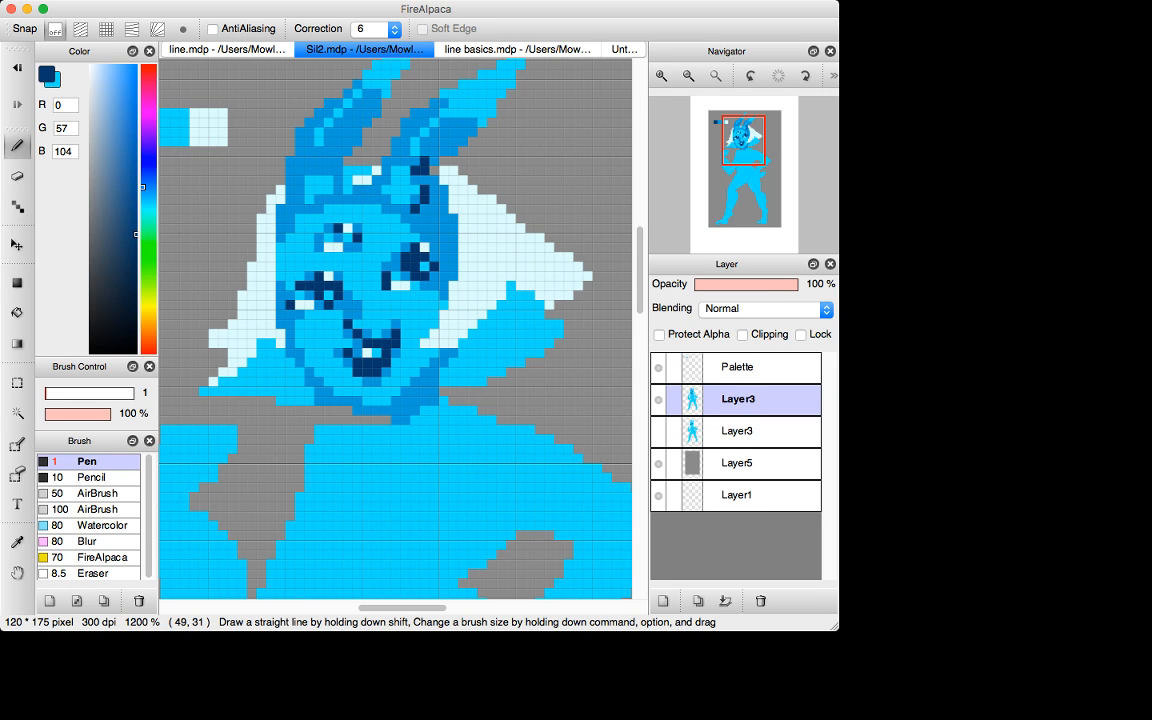
Shade the base of the left horn with dark navy and touch up its edge in medium blue.
{"action": "mouse_move", "coordinate": [300, 161]}
{"action": "left_mouse_down"}
{"action": "mouse_move", "coordinate": [309, 171]}
{"action": "mouse_move", "coordinate": [290, 200]}
{"action": "mouse_move", "coordinate": [309, 209]}
{"action": "mouse_move", "coordinate": [329, 161]}
{"action": "mouse_move", "coordinate": [348, 152]}
{"action": "left_mouse_up"}
{"action": "left_click_drag", "start_coordinate": [348, 152], "coordinate": [331, 161]}
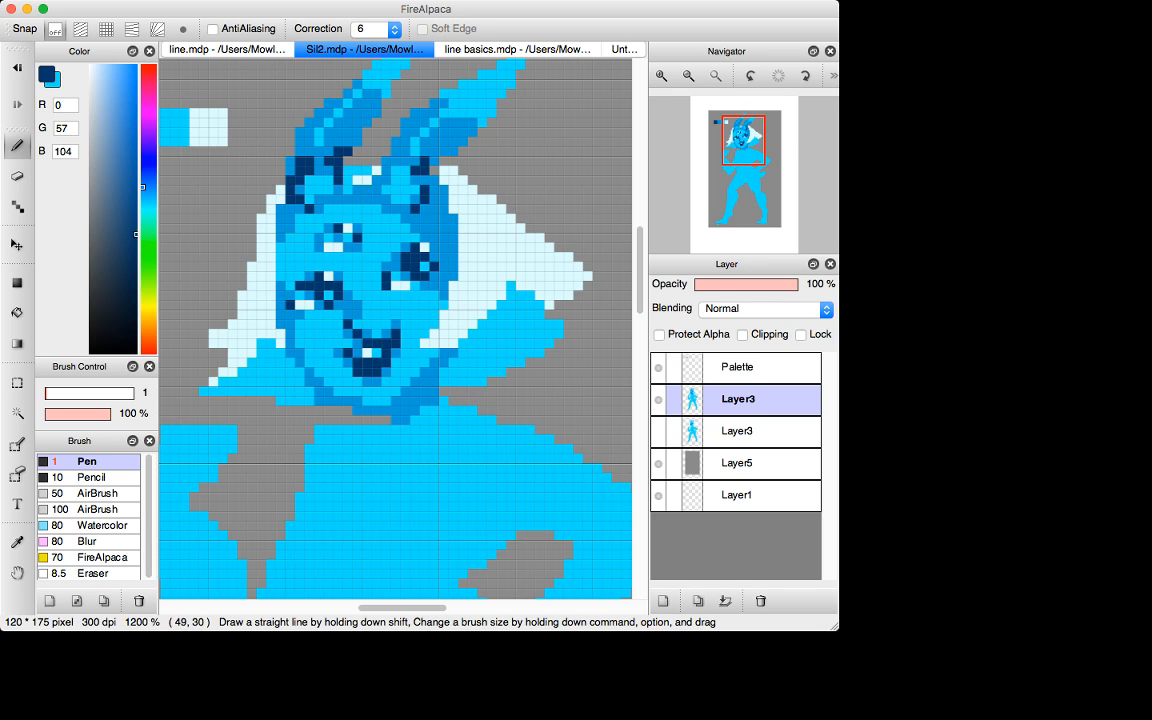
{"action": "key", "text": "e"}
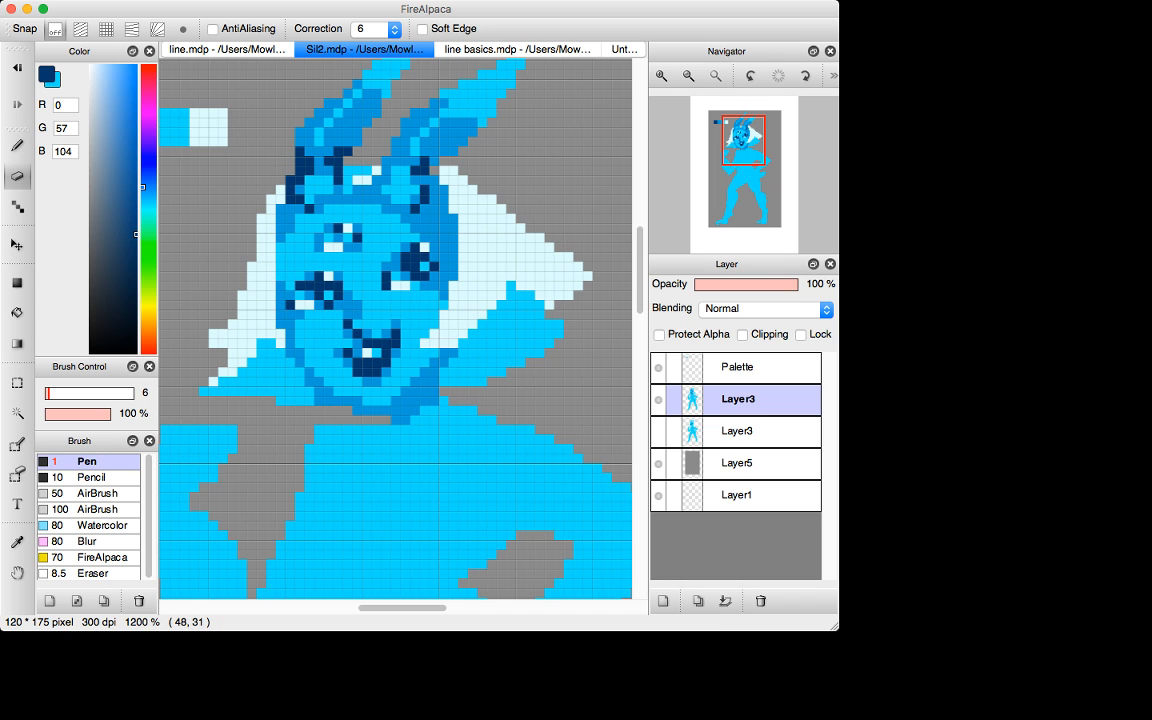
{"action": "key", "text": "n"}
{"action": "key", "text": "x"}
{"action": "left_click", "coordinate": [312, 152], "text": "alt"}
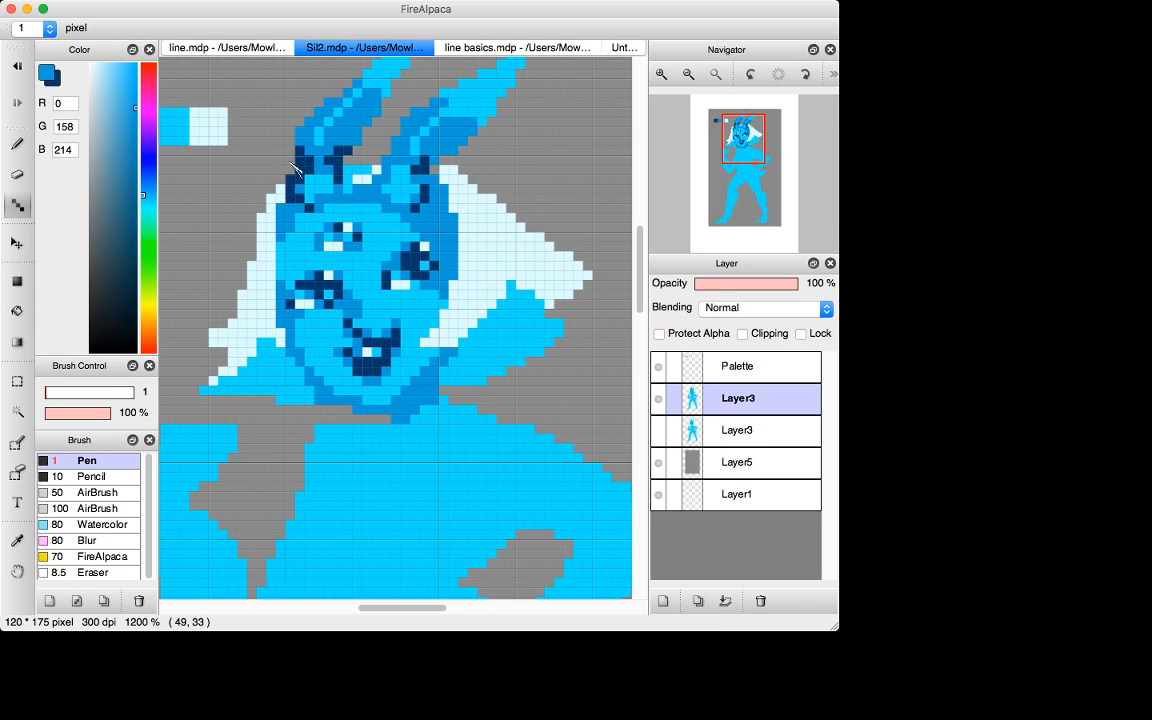
{"action": "left_click", "coordinate": [300, 179]}
Add dark navy pixels down the inner edge of the right horn's base.
{"action": "key", "text": "x"}
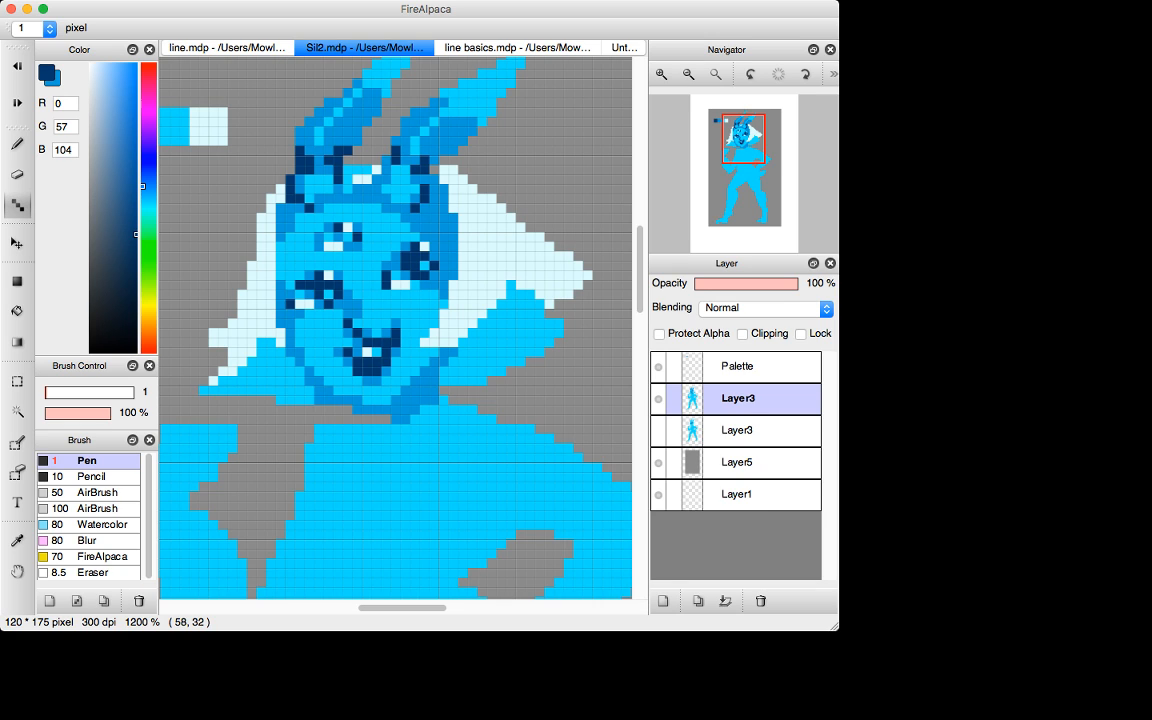
{"action": "left_click_drag", "start_coordinate": [376, 179], "coordinate": [376, 198]}
{"action": "left_click", "coordinate": [386, 208]}
{"action": "key", "text": "x"}
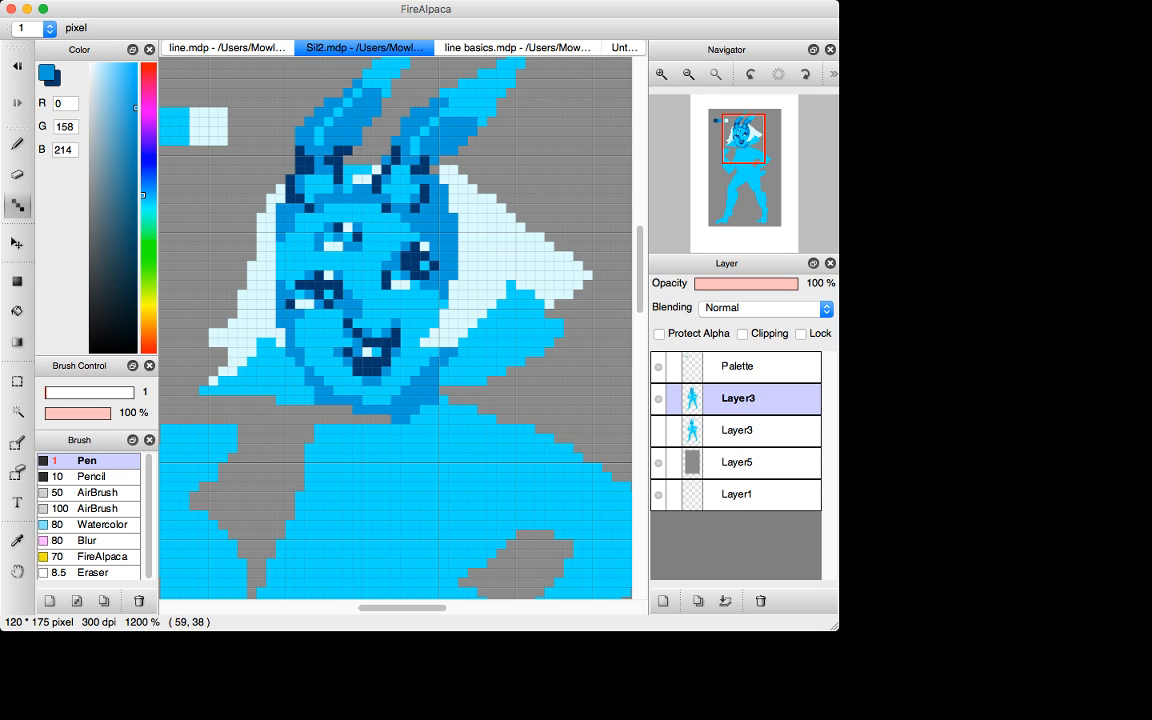
Repaint the strip of forehead between the horn bases in light blue.
{"action": "key", "text": "super+Down"}
{"action": "key", "text": "super+Up"}
{"action": "key", "text": "i"}
{"action": "left_click", "coordinate": [362, 210]}
{"action": "key", "text": "d"}
{"action": "left_click_drag", "start_coordinate": [376, 198], "coordinate": [337, 198]}
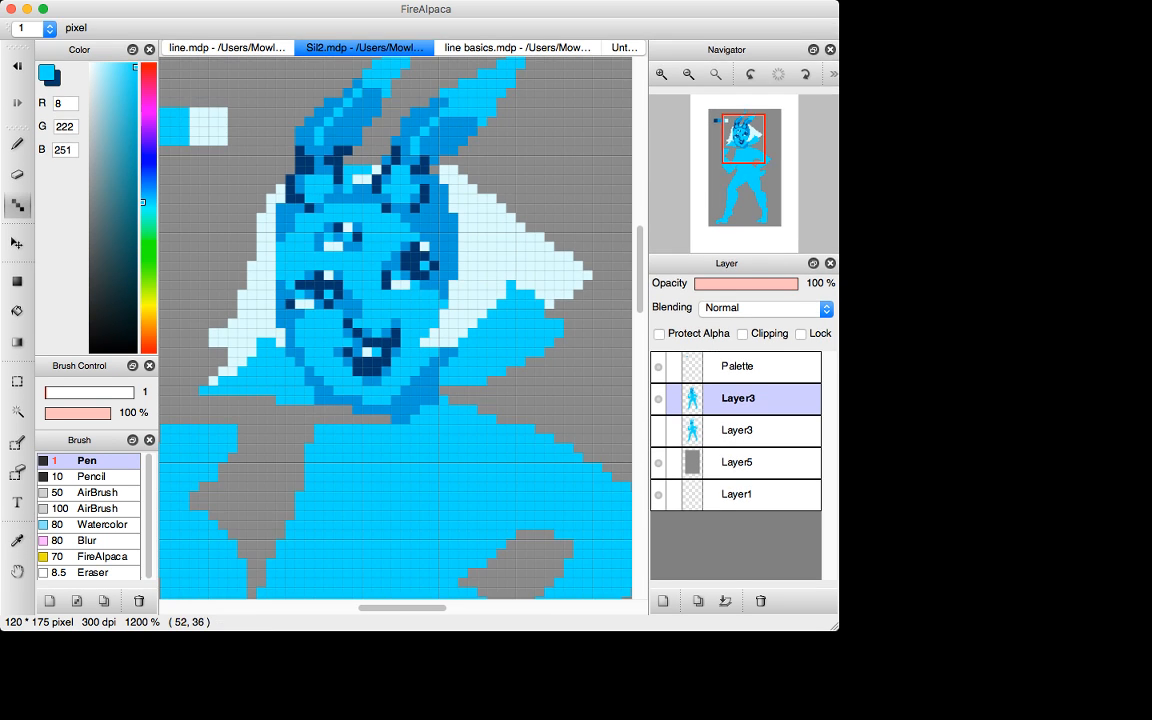
Examine the whole character at a reduced size to check how the face and horn shading reads.
{"action": "key", "text": "super+Down"}
{"action": "key", "text": "super+Down"}
{"action": "key", "text": "super+Down"}
{"action": "key", "text": "super+Down"}
{"action": "key", "text": "super+Down"}
{"action": "key", "text": "super+Down"}
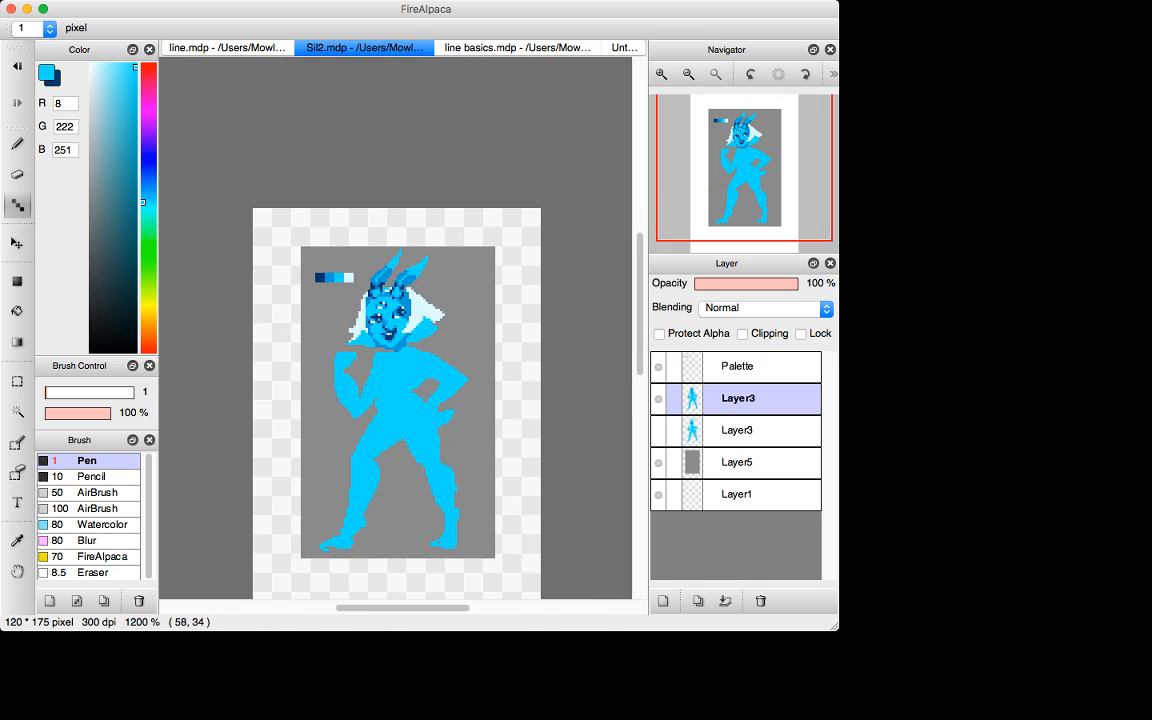
{"action": "key", "text": "super+Up"}
{"action": "key", "text": "super+Up"}
{"action": "key", "text": "super+Up"}
{"action": "key", "text": "super+Up"}
{"action": "key", "text": "super+Up"}
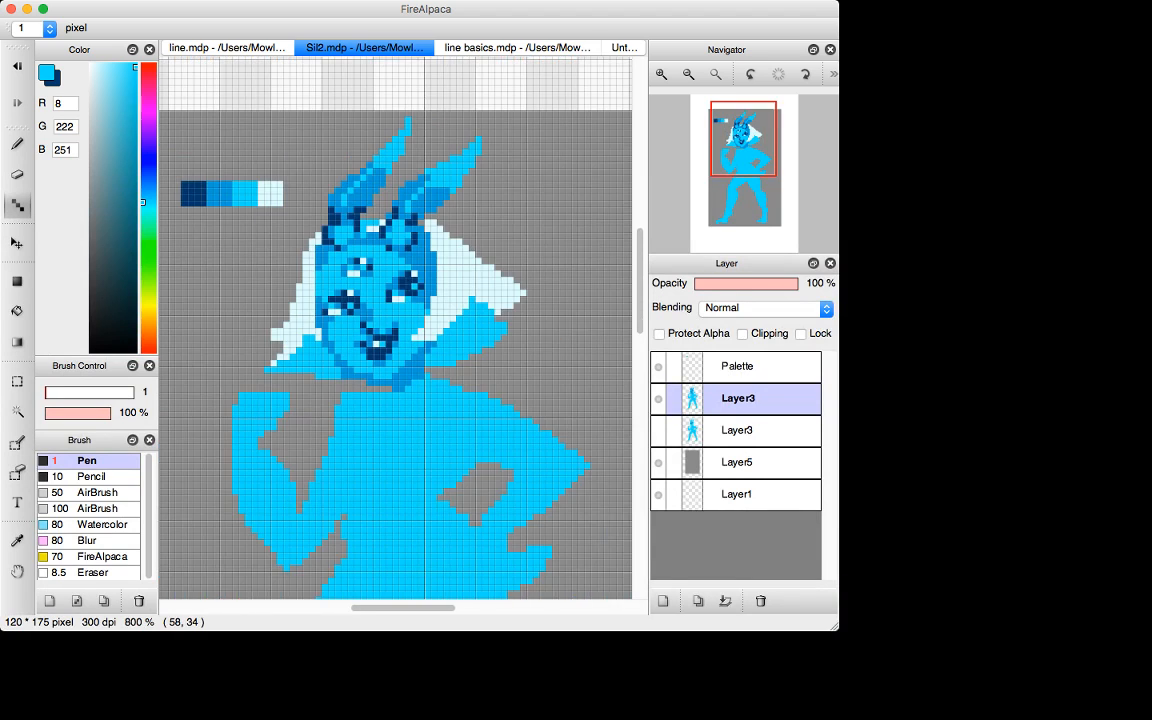
{"action": "key", "text": "i"}
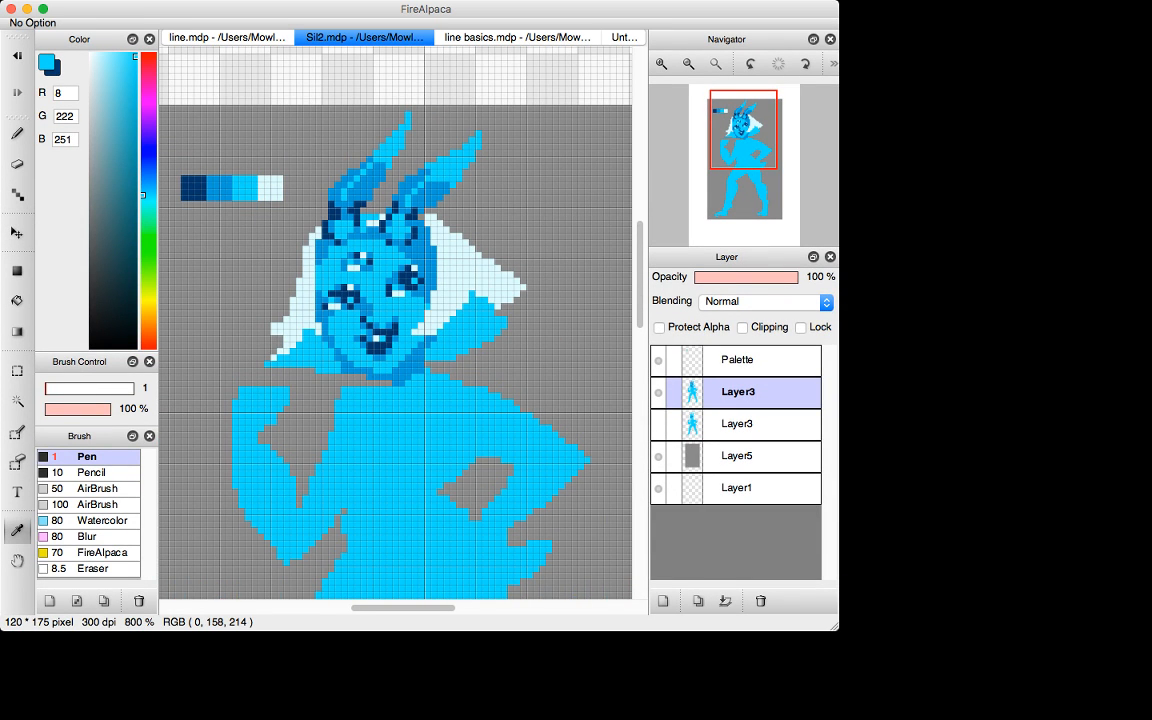
{"action": "key", "text": "super+Tab"}
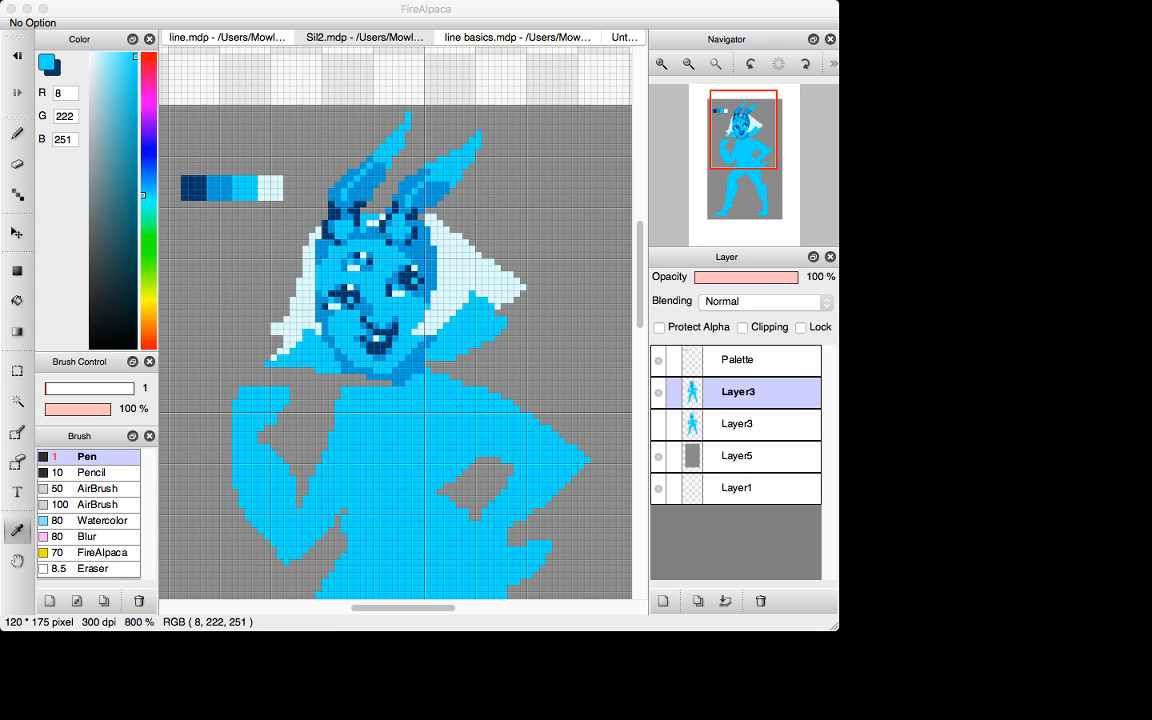
{"action": "key", "text": "super+Tab"}
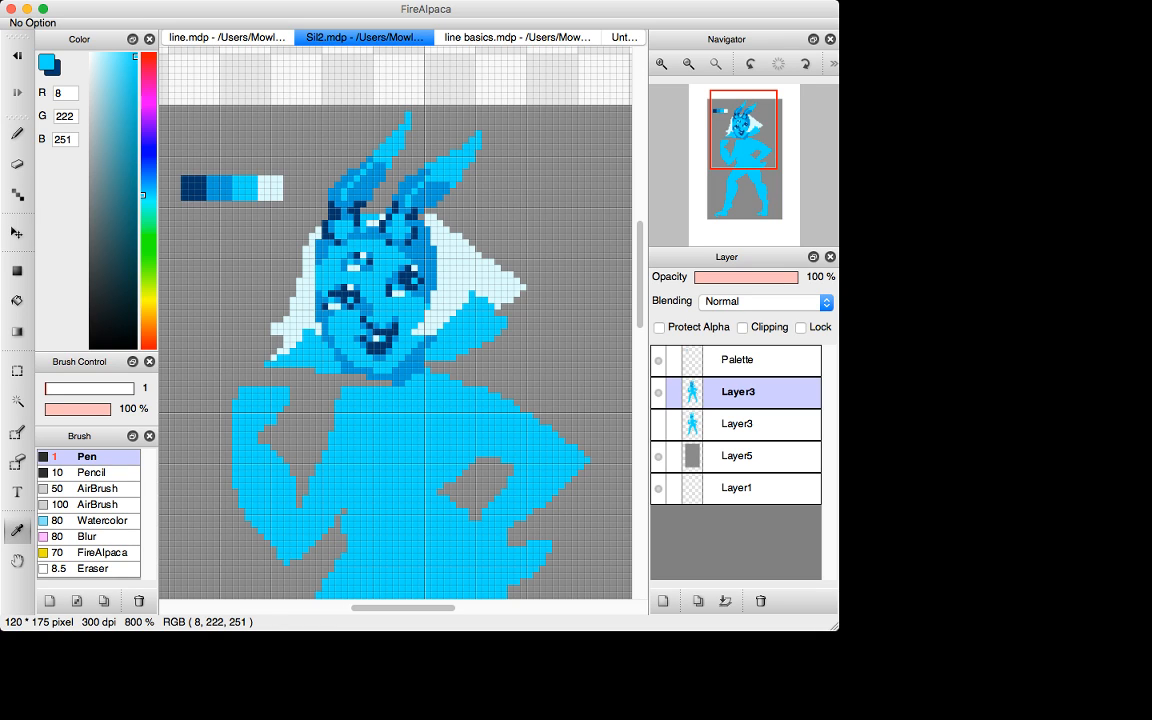
Break the lower edges of the hair on both sides of the face into jagged strands using light blue and near-white.
{"action": "key", "text": "x"}
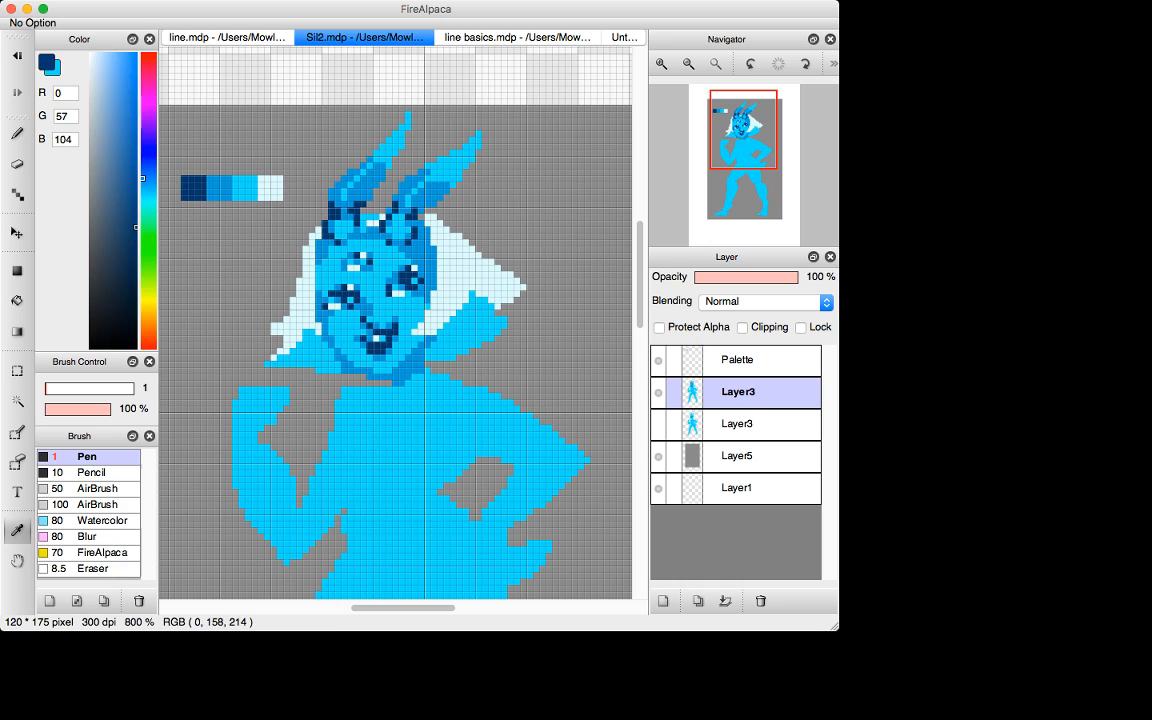
{"action": "key", "text": "x"}
{"action": "key", "text": "x"}
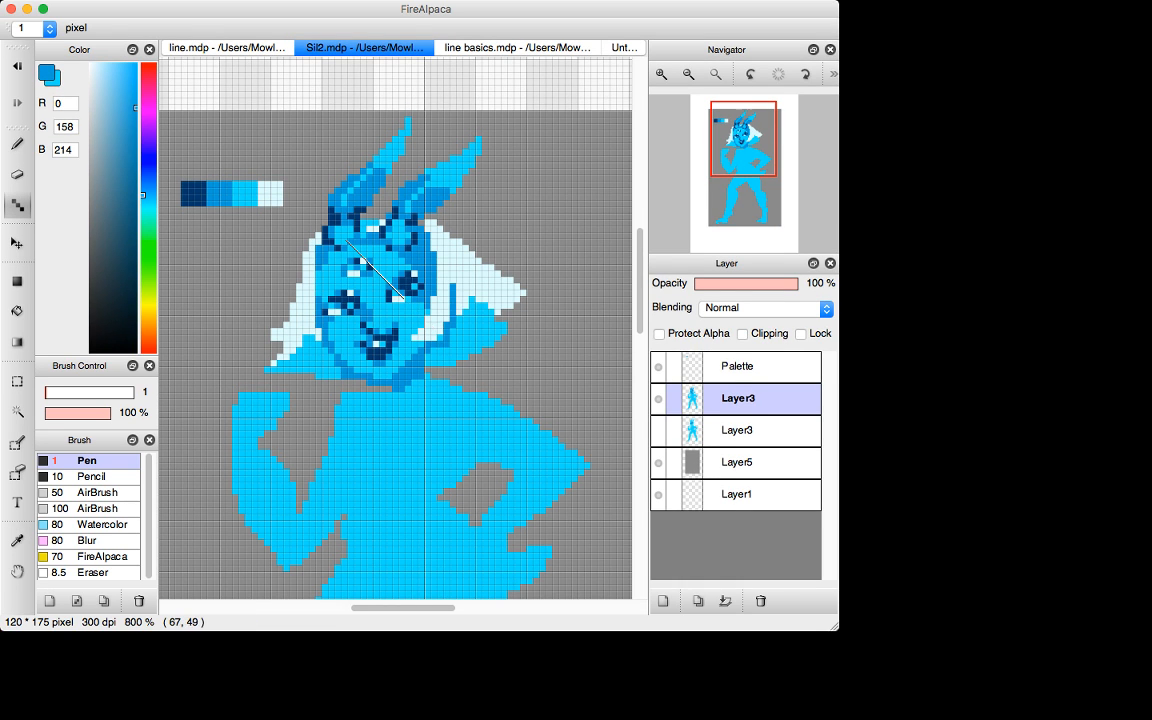
{"action": "left_click", "coordinate": [410, 340], "text": "alt"}
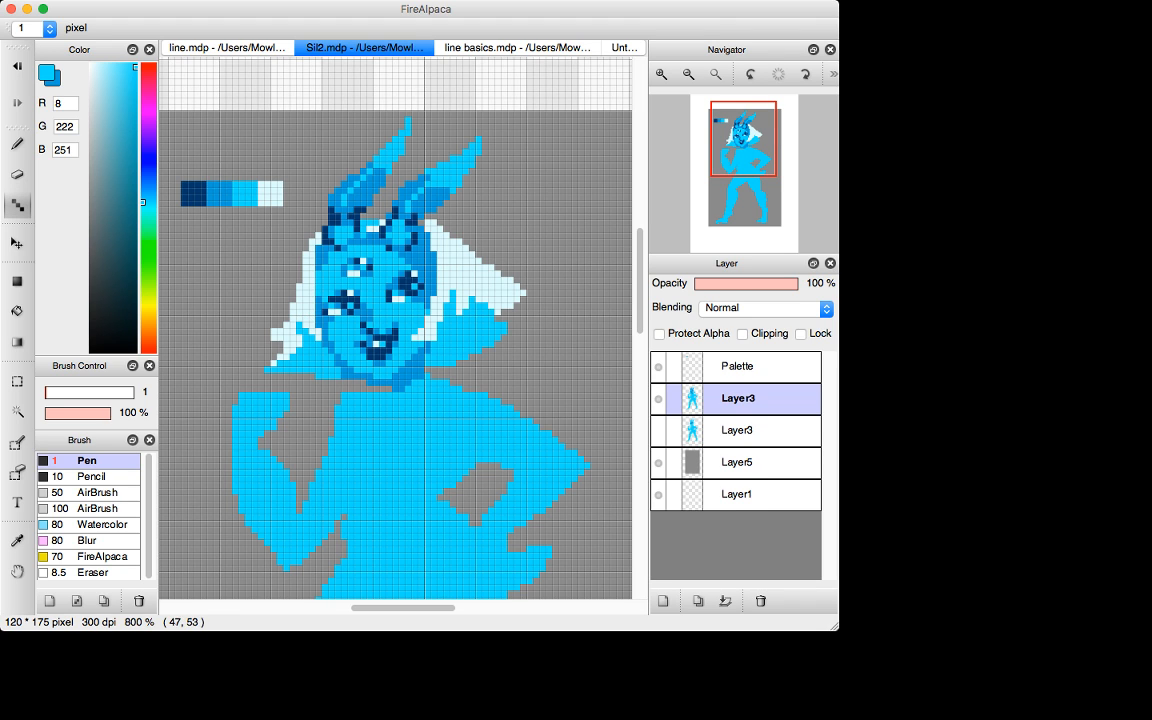
{"action": "left_click", "coordinate": [405, 338], "text": "alt"}
{"action": "left_click", "coordinate": [411, 335], "text": "alt"}
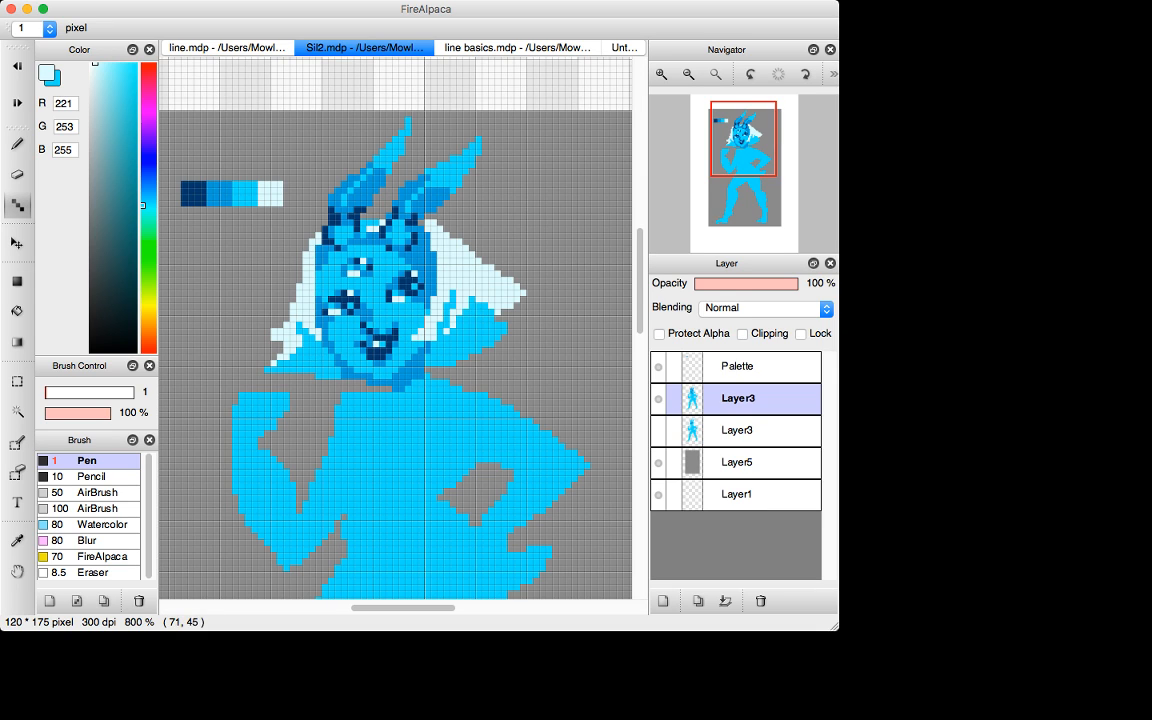
{"action": "left_click", "coordinate": [424, 292]}
{"action": "key", "text": "x"}
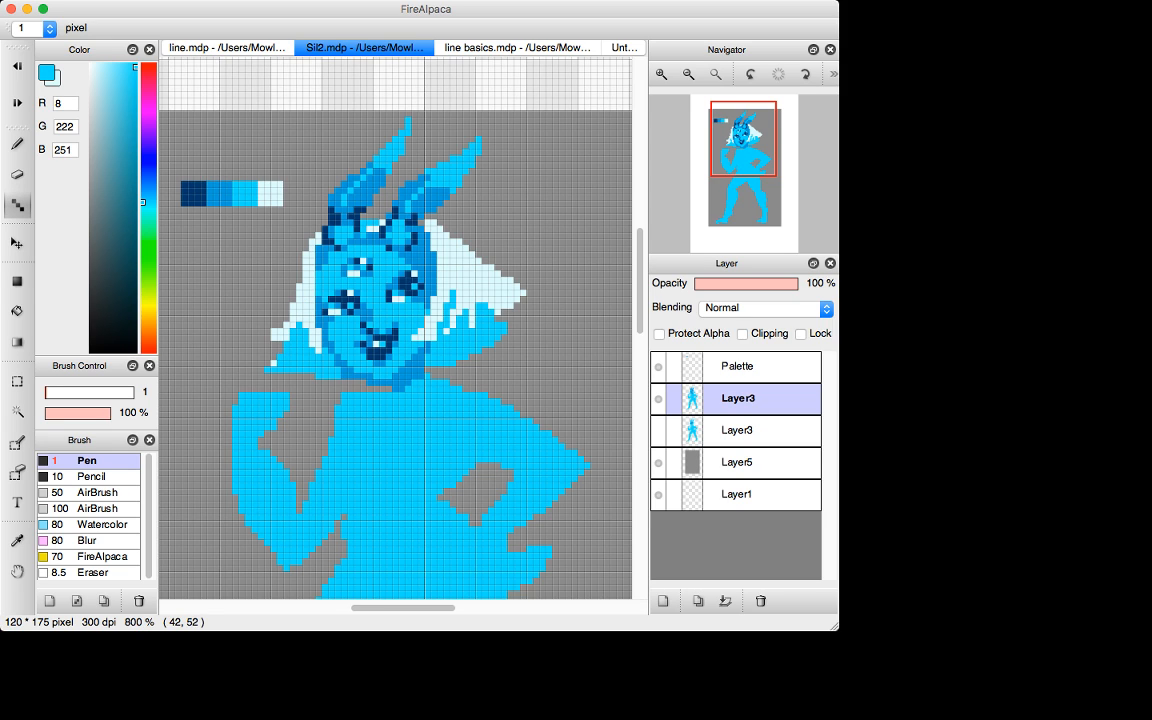
Fill out the hair tips right of the face into fuller near-white points, undoing a trial light-blue streak.
{"action": "key", "text": "x"}
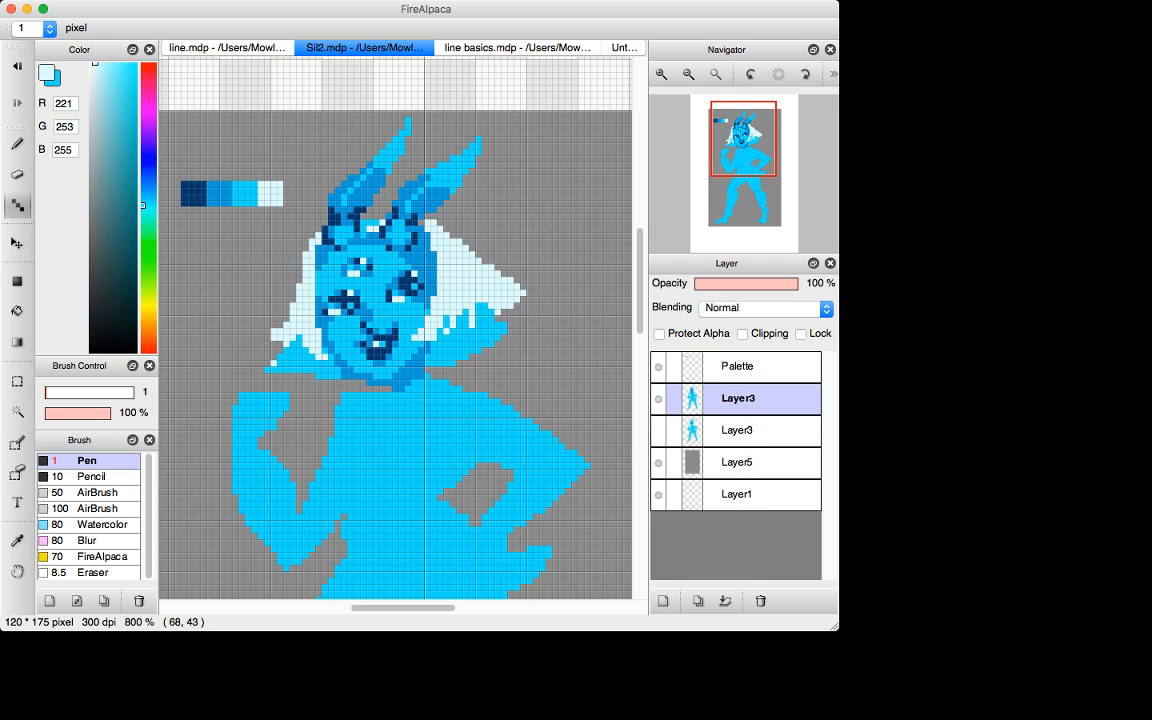
{"action": "key", "text": "x"}
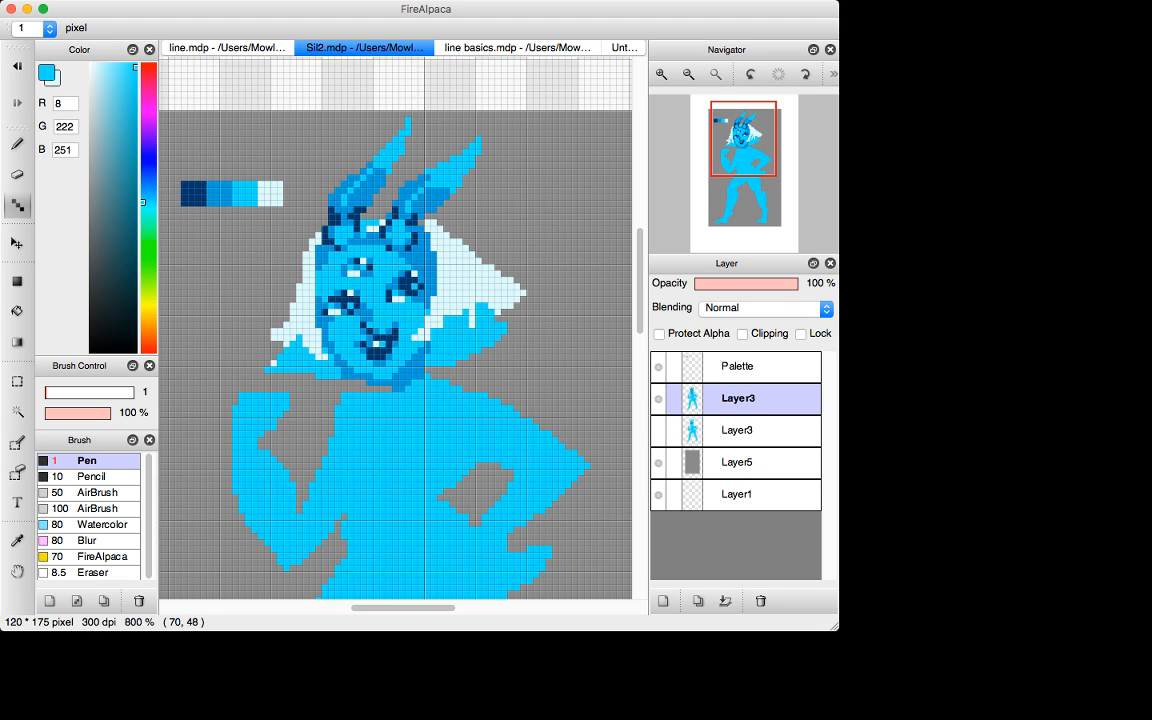
{"action": "key", "text": "x"}
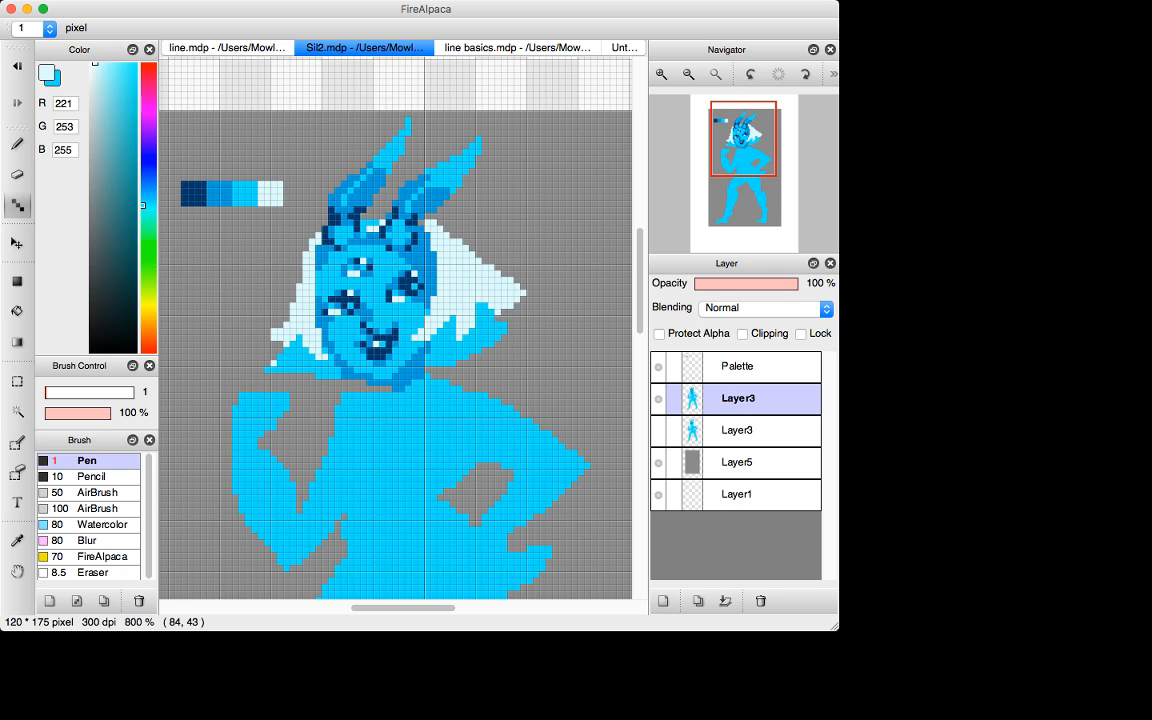
{"action": "key", "text": "x"}
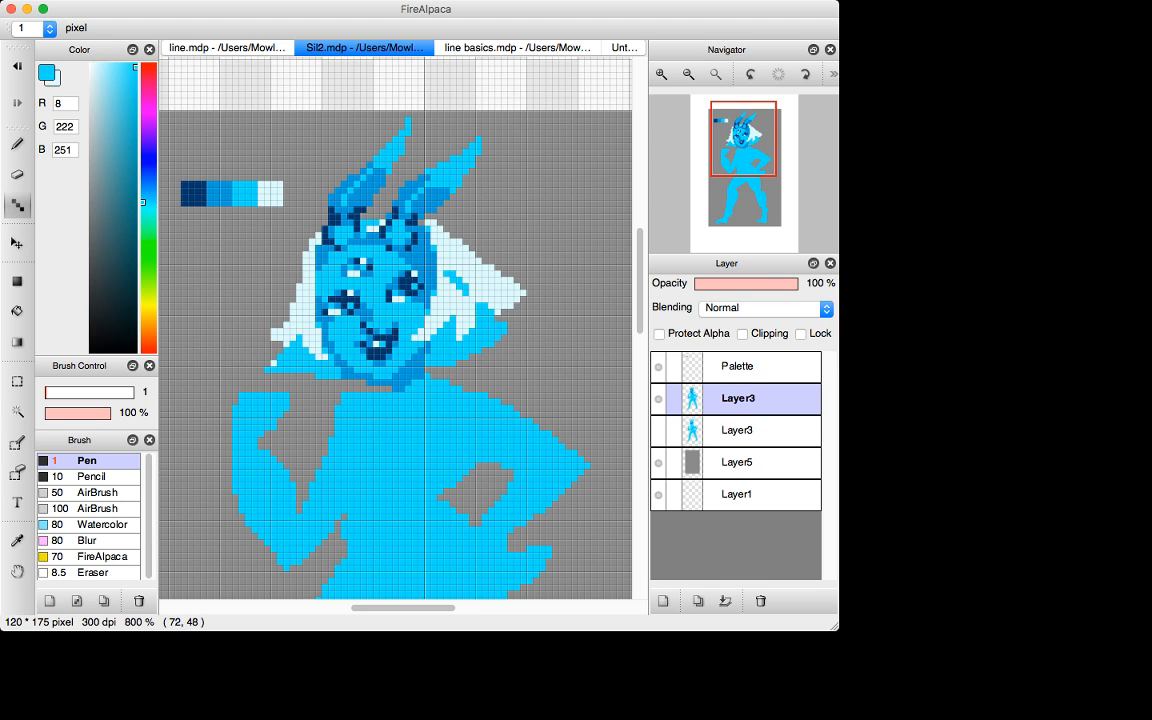
{"action": "key", "text": "super+z"}
Draw a near-white V-shaped collar running from the neck down to the middle of the chest.
{"action": "scroll", "coordinate": [395, 330], "scroll_direction": "down", "scroll_amount": 3}
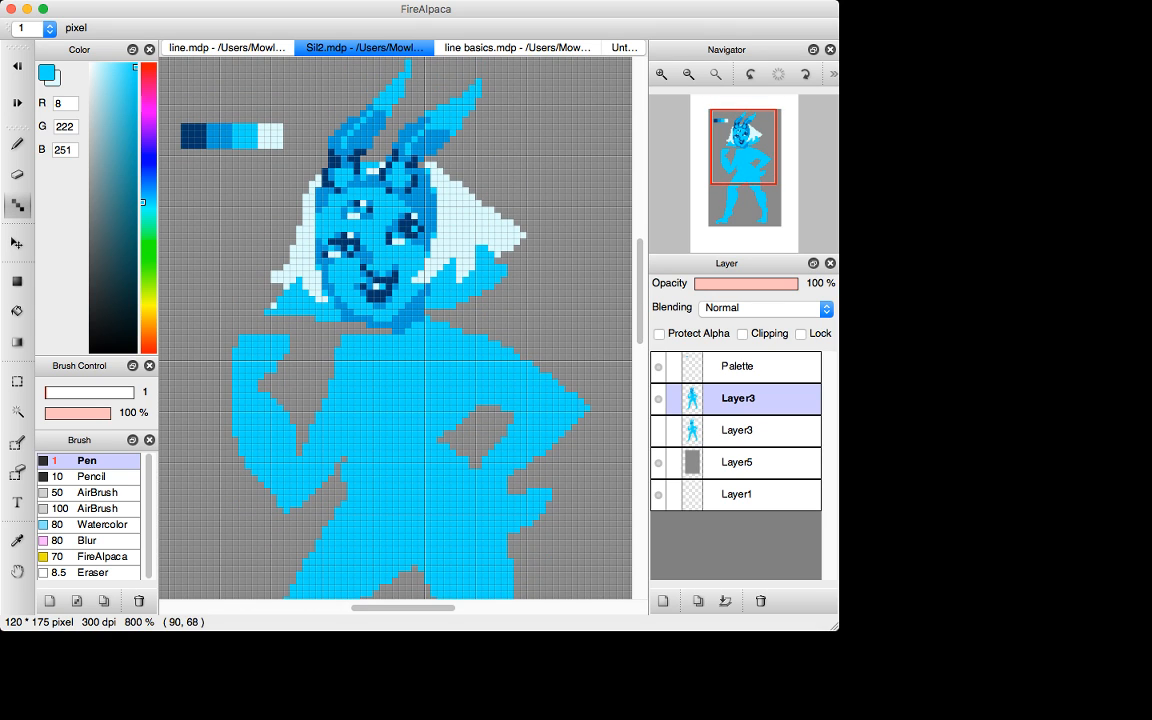
{"action": "key", "text": "i"}
{"action": "left_click", "coordinate": [219, 132]}
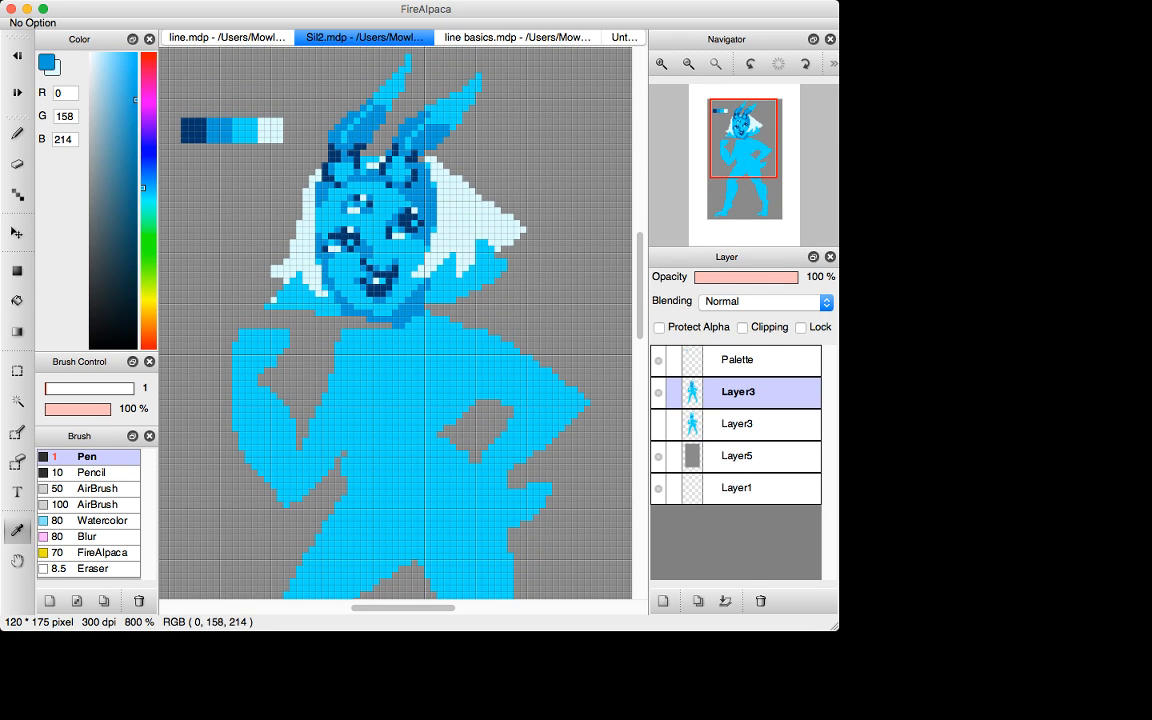
{"action": "key", "text": "x"}
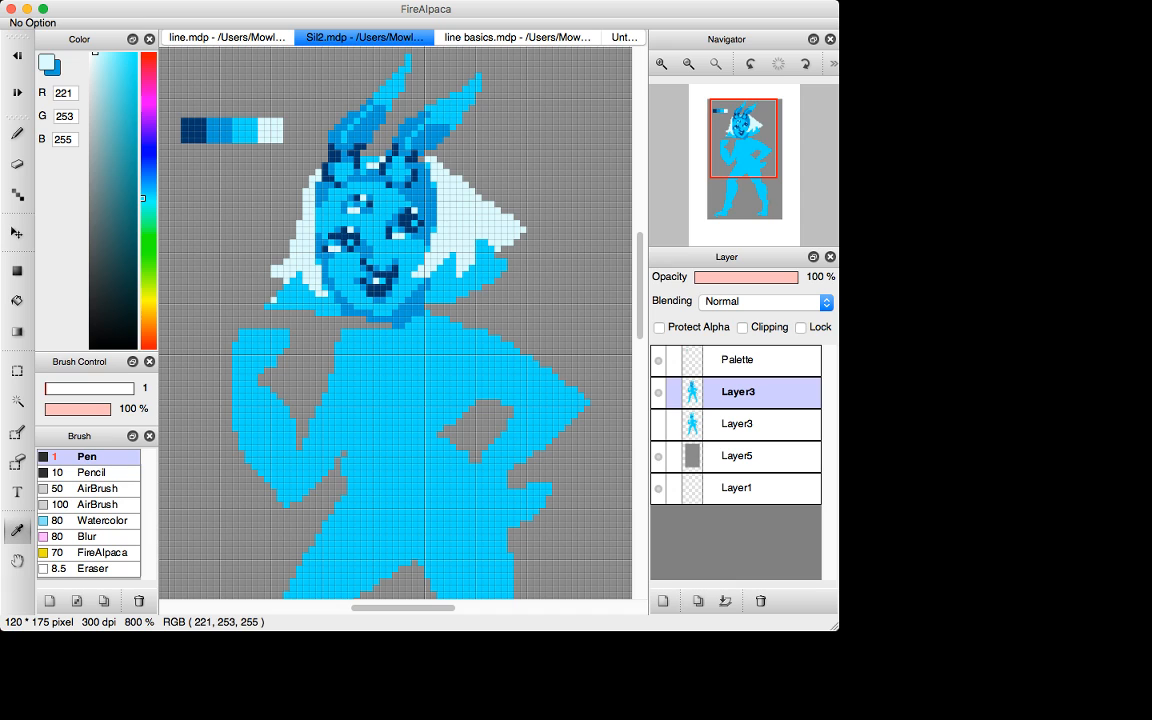
{"action": "key", "text": "b"}
{"action": "mouse_move", "coordinate": [421, 321]}
{"action": "left_mouse_down"}
{"action": "mouse_move", "coordinate": [390, 402]}
{"action": "mouse_move", "coordinate": [408, 402]}
{"action": "mouse_move", "coordinate": [396, 374]}
{"action": "left_mouse_up"}
{"action": "left_click", "coordinate": [397, 401]}
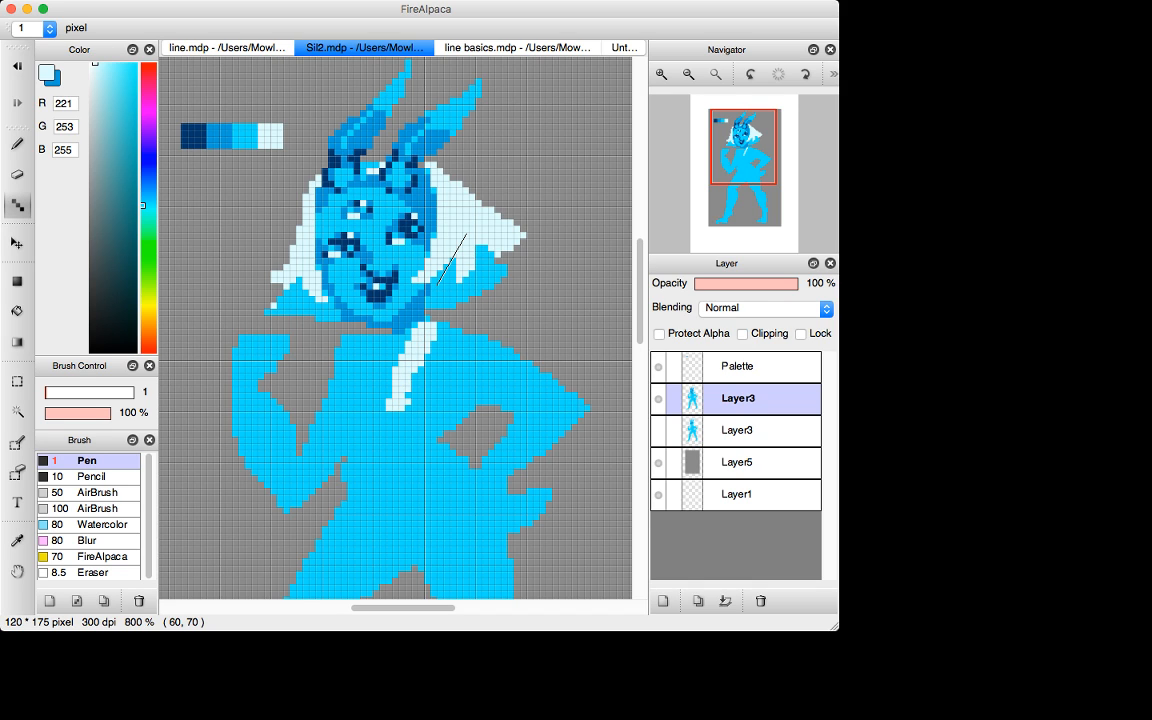
{"action": "left_click_drag", "start_coordinate": [387, 400], "coordinate": [377, 342]}
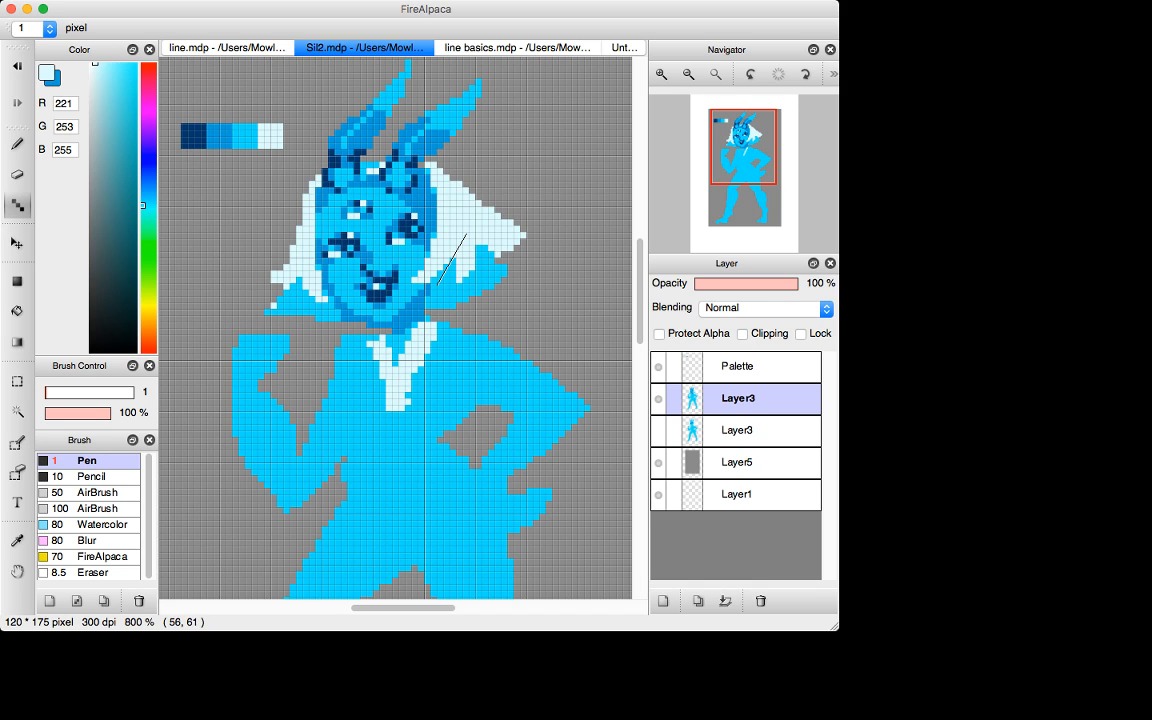
{"action": "left_click_drag", "start_coordinate": [385, 387], "coordinate": [385, 415]}
Outline a cropped vest around the chest in medium blue and fill it with the same colour.
{"action": "left_click", "coordinate": [219, 137], "text": "alt"}
{"action": "mouse_move", "coordinate": [351, 364]}
{"action": "left_mouse_down"}
{"action": "mouse_move", "coordinate": [338, 440]}
{"action": "mouse_move", "coordinate": [420, 438]}
{"action": "mouse_move", "coordinate": [459, 340]}
{"action": "mouse_move", "coordinate": [450, 428]}
{"action": "left_mouse_up"}
{"action": "key", "text": "super+z"}
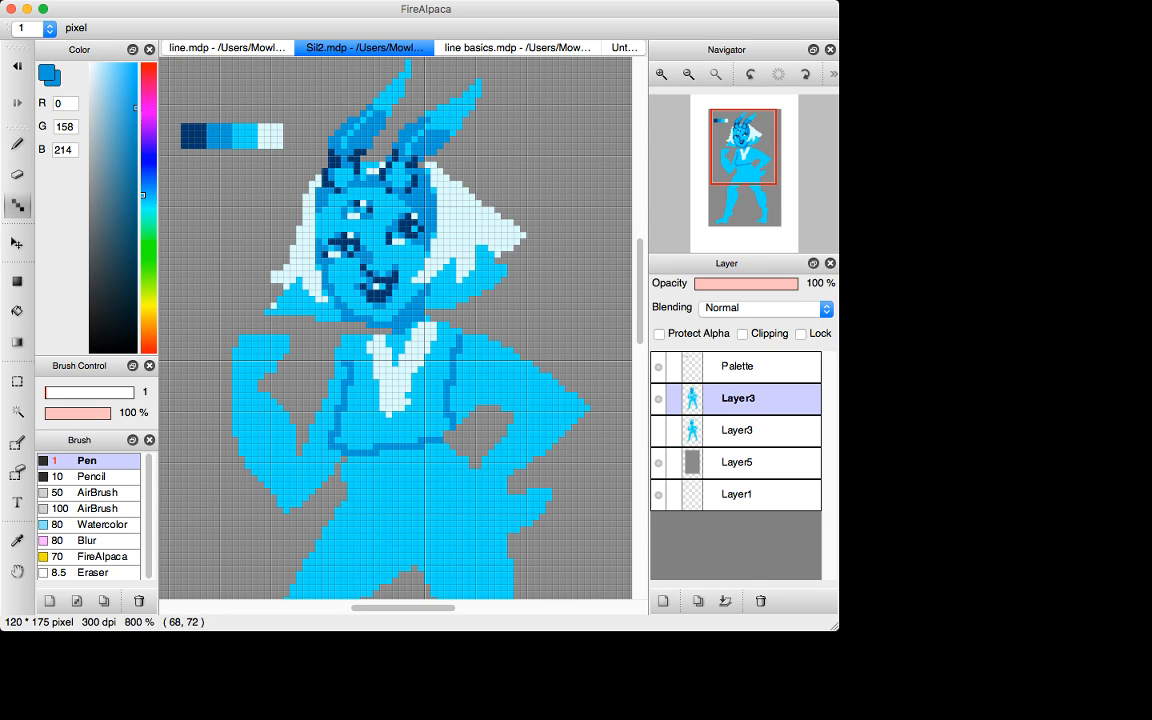
{"action": "key", "text": "g"}
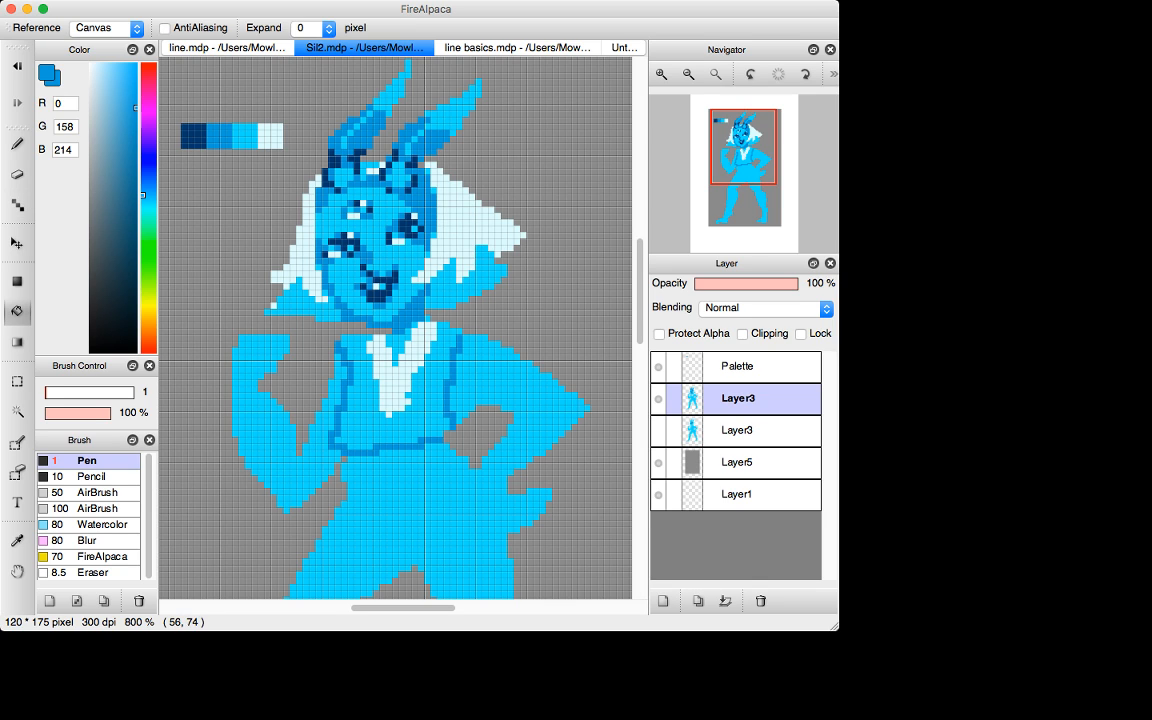
{"action": "left_click", "coordinate": [408, 429]}
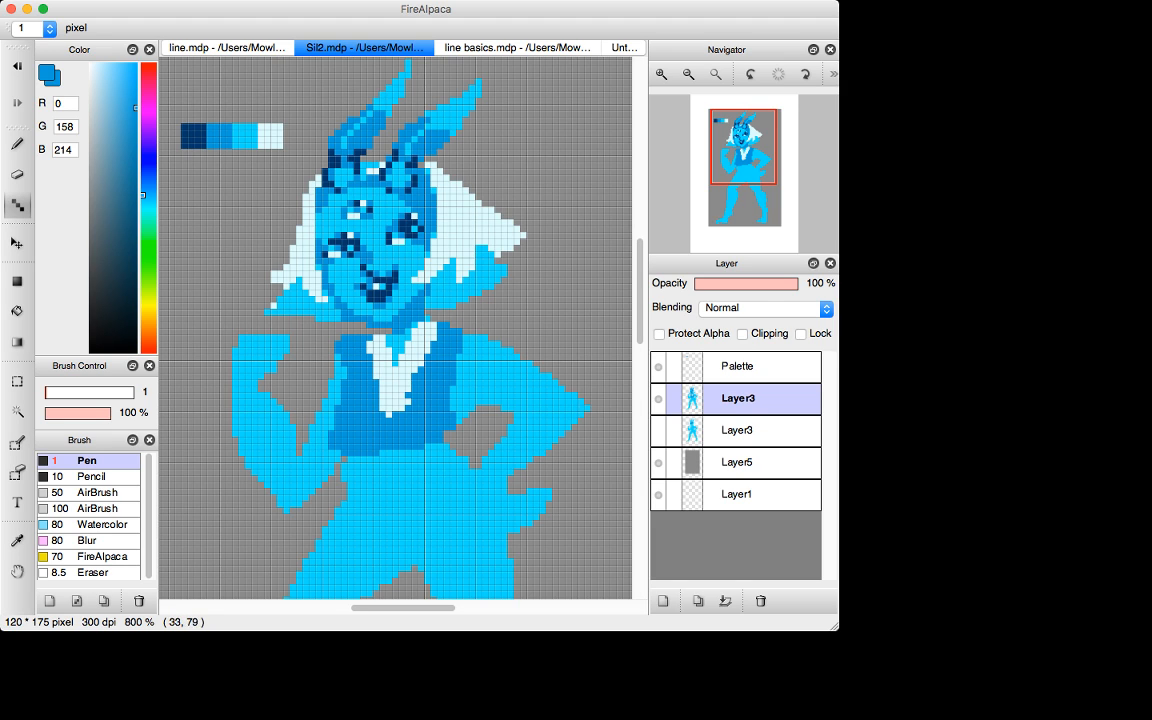
{"action": "key", "text": "super+Tab"}
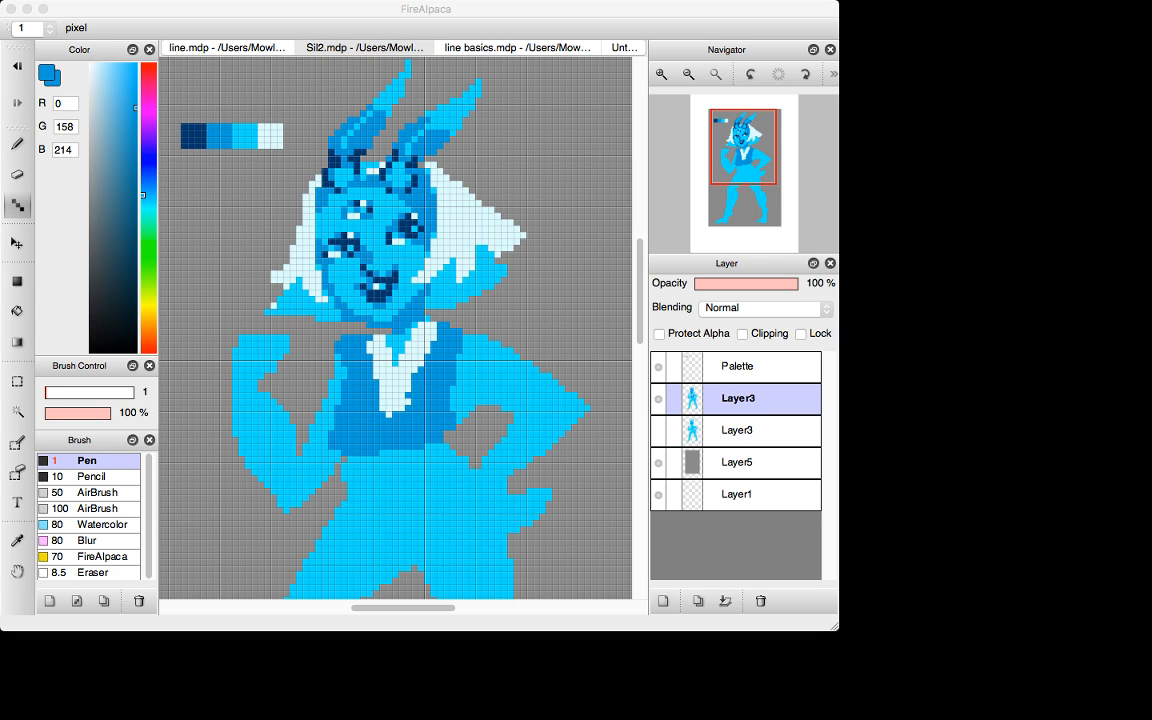
{"action": "key", "text": "super+Tab"}
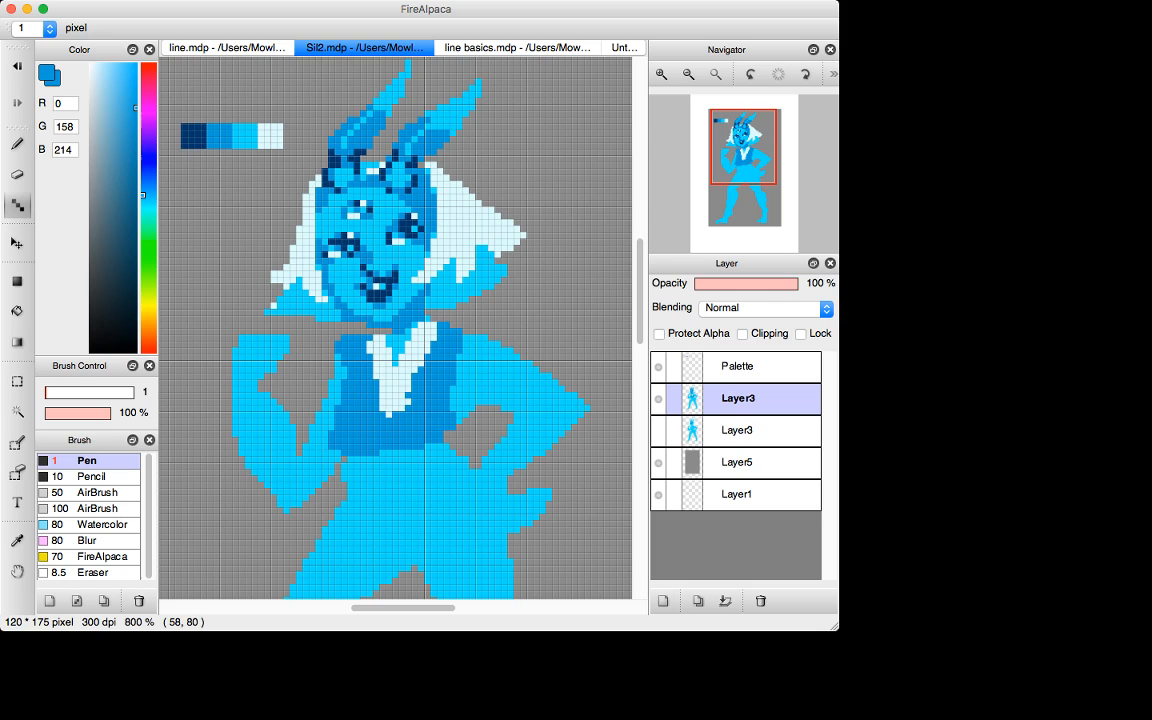
Draw a short medium-blue mark on the stomach and extend the near-white collar stripe down to the vest's hem.
{"action": "left_click_drag", "start_coordinate": [389, 466], "coordinate": [402, 490]}
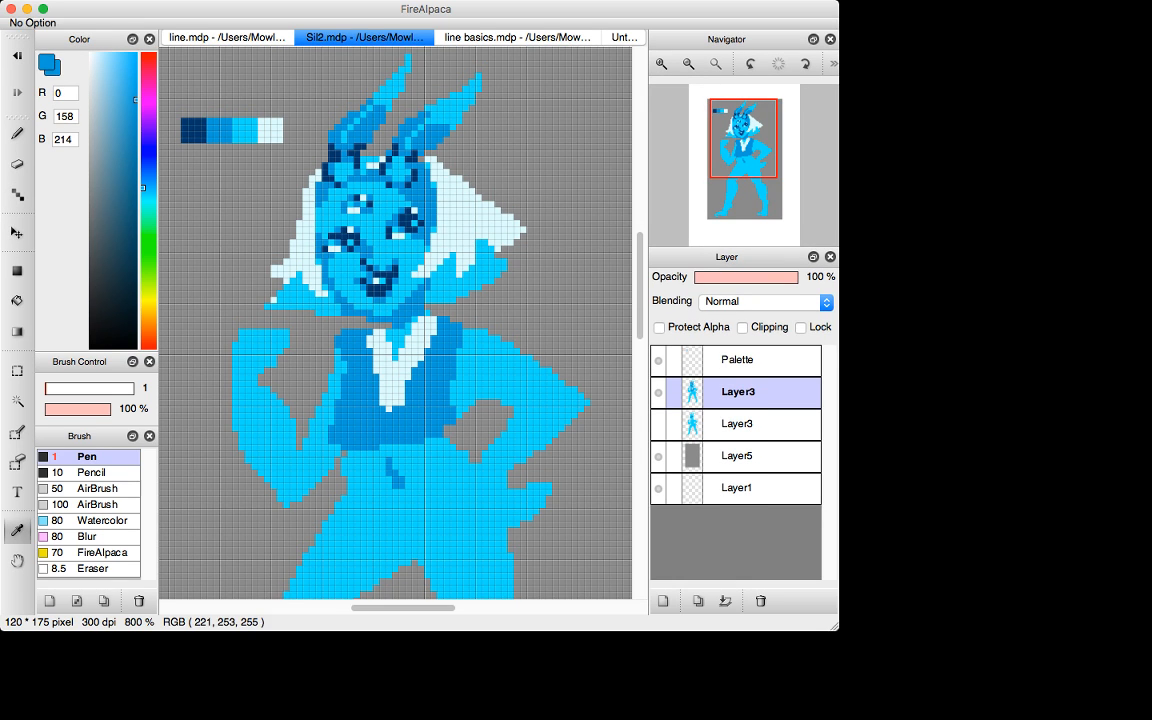
{"action": "left_click", "coordinate": [389, 393], "text": "alt"}
{"action": "mouse_move", "coordinate": [390, 395]}
{"action": "left_mouse_down"}
{"action": "mouse_move", "coordinate": [377, 453]}
{"action": "mouse_move", "coordinate": [371, 434]}
{"action": "mouse_move", "coordinate": [365, 446]}
{"action": "mouse_move", "coordinate": [378, 421]}
{"action": "mouse_move", "coordinate": [377, 452]}
{"action": "mouse_move", "coordinate": [384, 414]}
{"action": "mouse_move", "coordinate": [382, 445]}
{"action": "left_mouse_up"}
{"action": "key", "text": "super+z"}
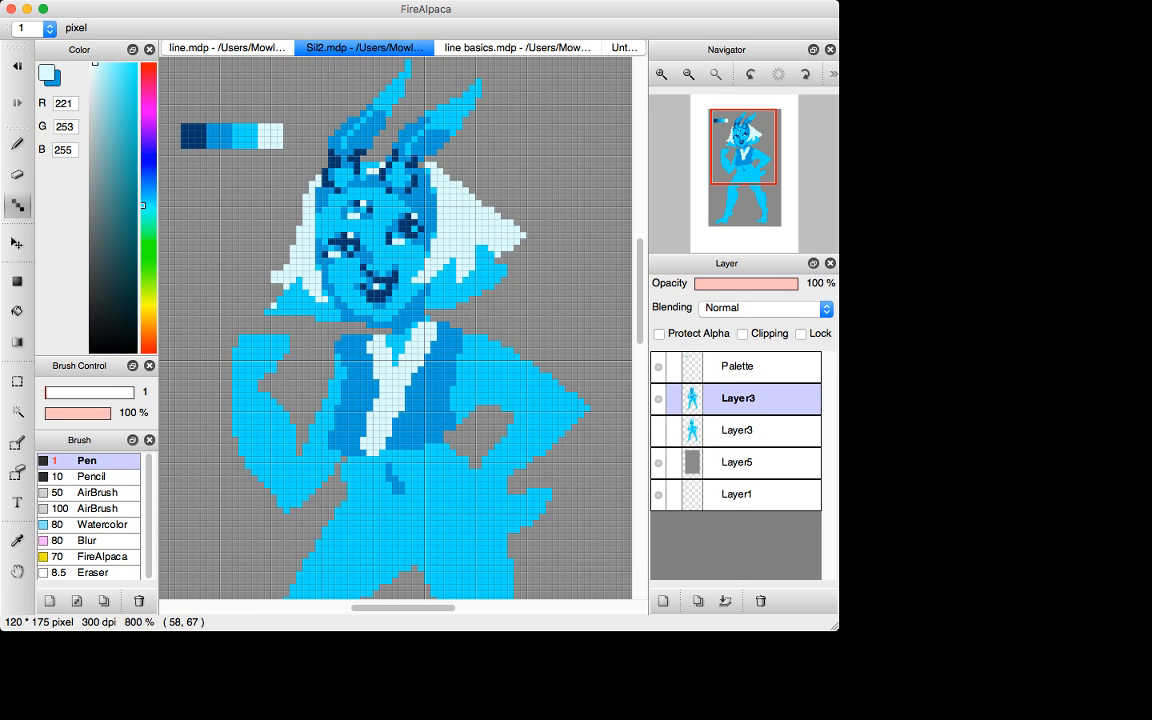
{"action": "left_click", "coordinate": [415, 382], "text": "alt"}
{"action": "left_click", "coordinate": [415, 382], "text": "alt"}
{"action": "left_click", "coordinate": [402, 401]}
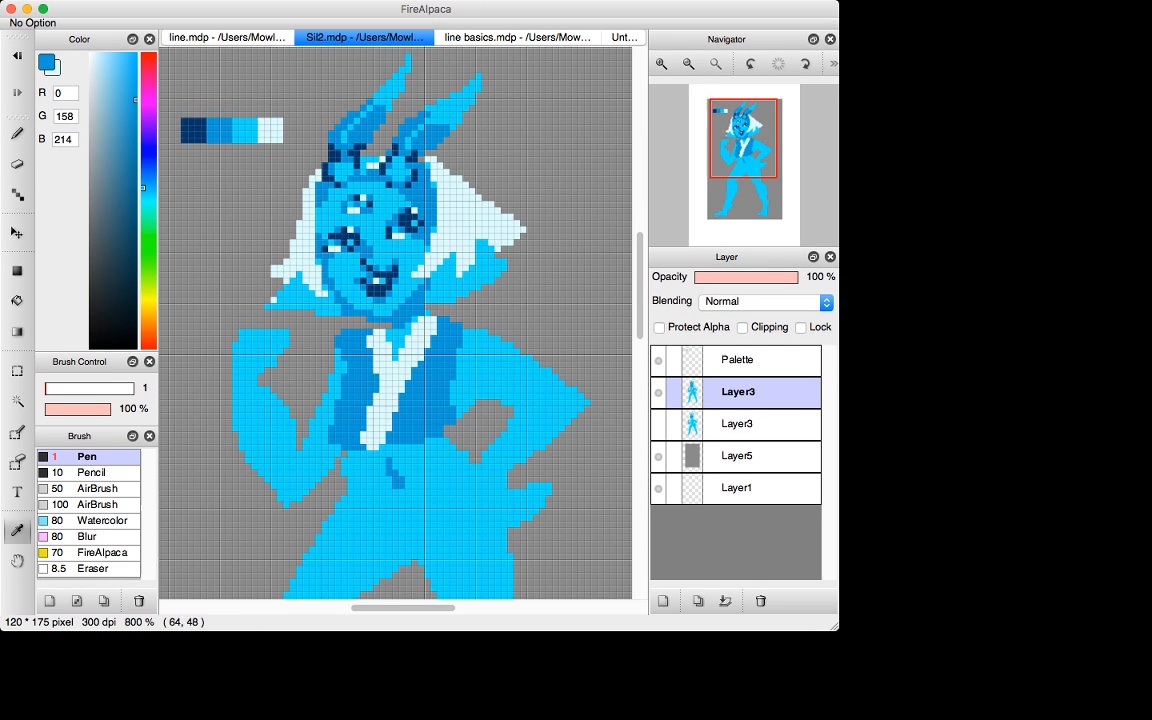
Outline and fill a dark navy shadow under the arm at the vest's right side.
{"action": "left_click", "coordinate": [193, 132], "text": "alt"}
{"action": "key", "text": "x"}
{"action": "key", "text": "x"}
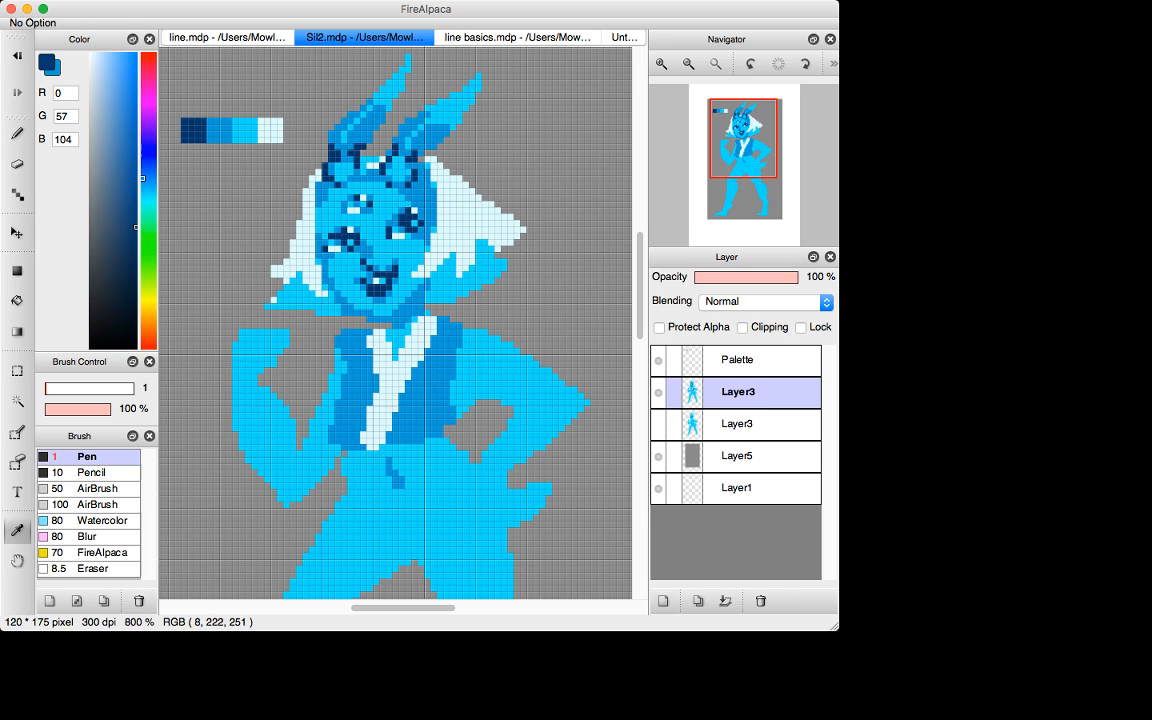
{"action": "mouse_move", "coordinate": [465, 350]}
{"action": "left_mouse_down"}
{"action": "mouse_move", "coordinate": [459, 420]}
{"action": "mouse_move", "coordinate": [471, 376]}
{"action": "mouse_move", "coordinate": [478, 402]}
{"action": "left_mouse_up"}
{"action": "key", "text": "super+z"}
{"action": "key", "text": "g"}
{"action": "left_click", "coordinate": [467, 397]}
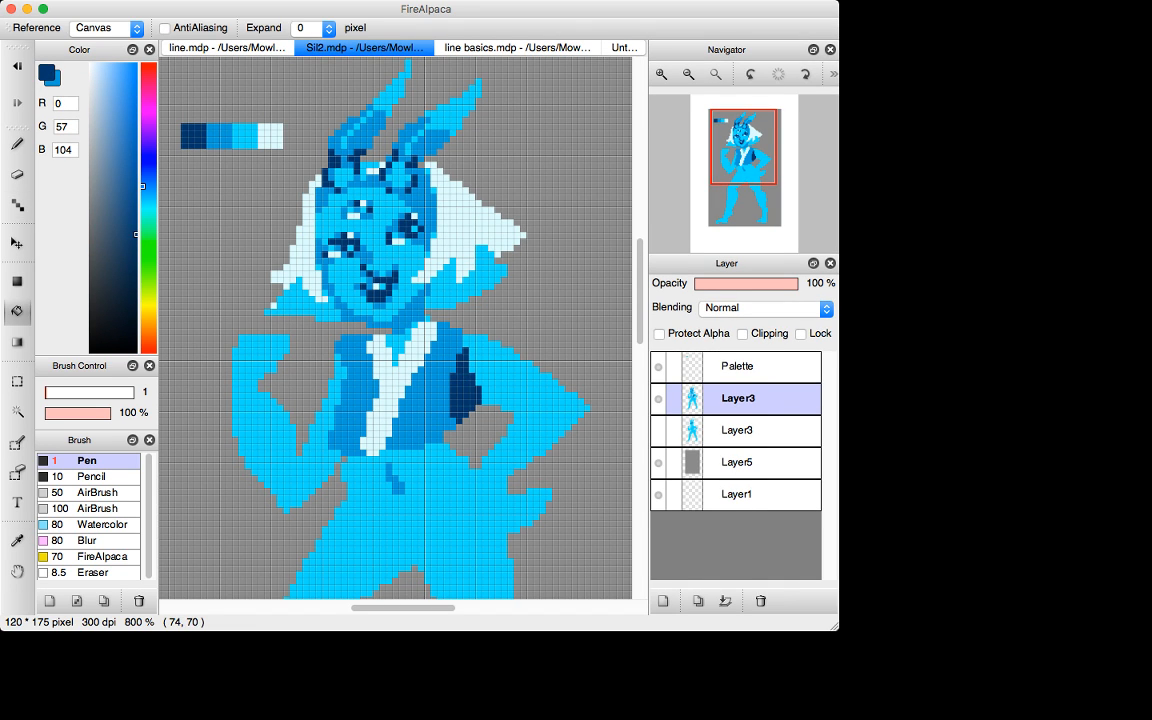
Shade the vest's left edge with a narrow dark navy strip.
{"action": "key", "text": "p"}
{"action": "left_click_drag", "start_coordinate": [336, 388], "coordinate": [331, 427]}
{"action": "key", "text": "super+z"}
{"action": "key", "text": "super+z"}
{"action": "key", "text": "super+z"}
{"action": "key", "text": "g"}
{"action": "left_click", "coordinate": [338, 394]}
{"action": "key", "text": "p"}
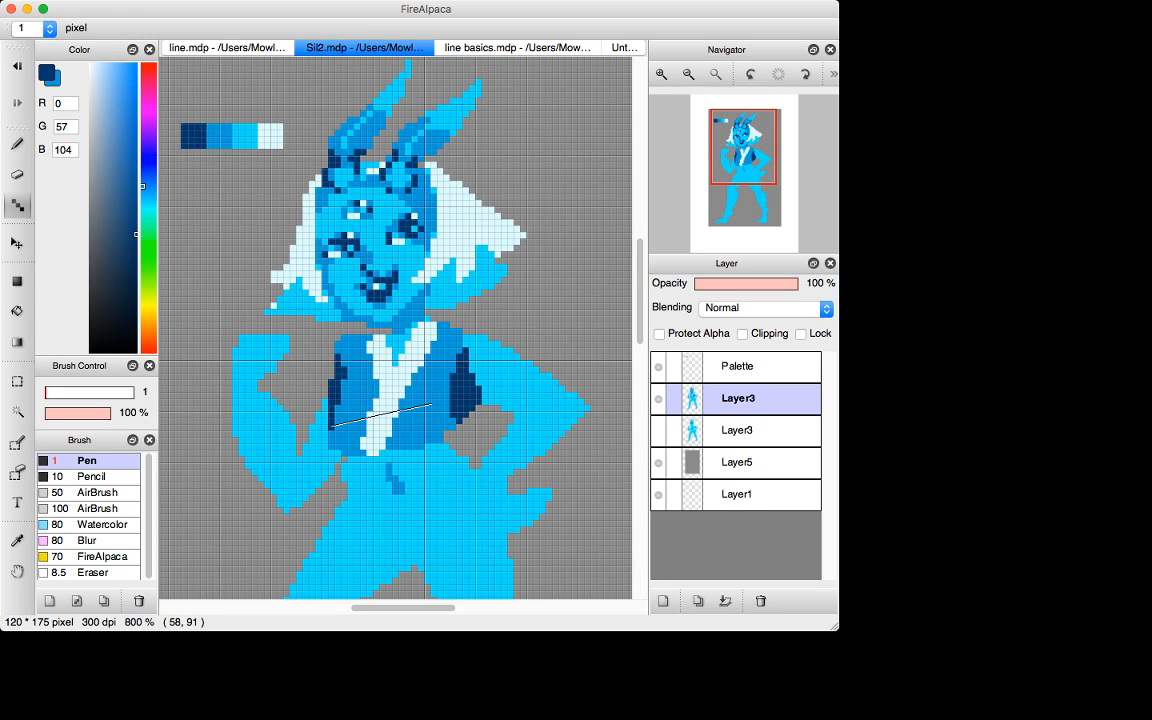
Draw a diagonal medium-blue sleeve edge across the forearm of the raised left arm.
{"action": "key", "text": "i"}
{"action": "left_click", "coordinate": [396, 483]}
{"action": "key", "text": "p"}
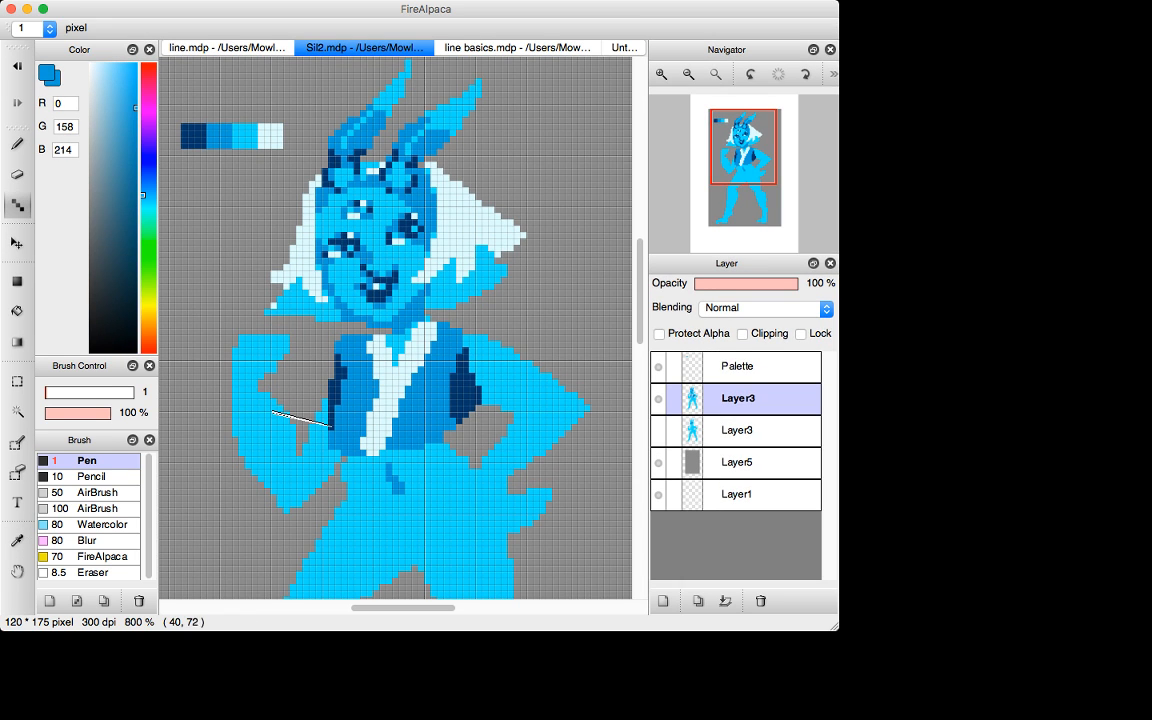
{"action": "left_click_drag", "start_coordinate": [268, 408], "coordinate": [268, 397]}
{"action": "key", "text": "g"}
{"action": "left_click", "coordinate": [314, 466]}
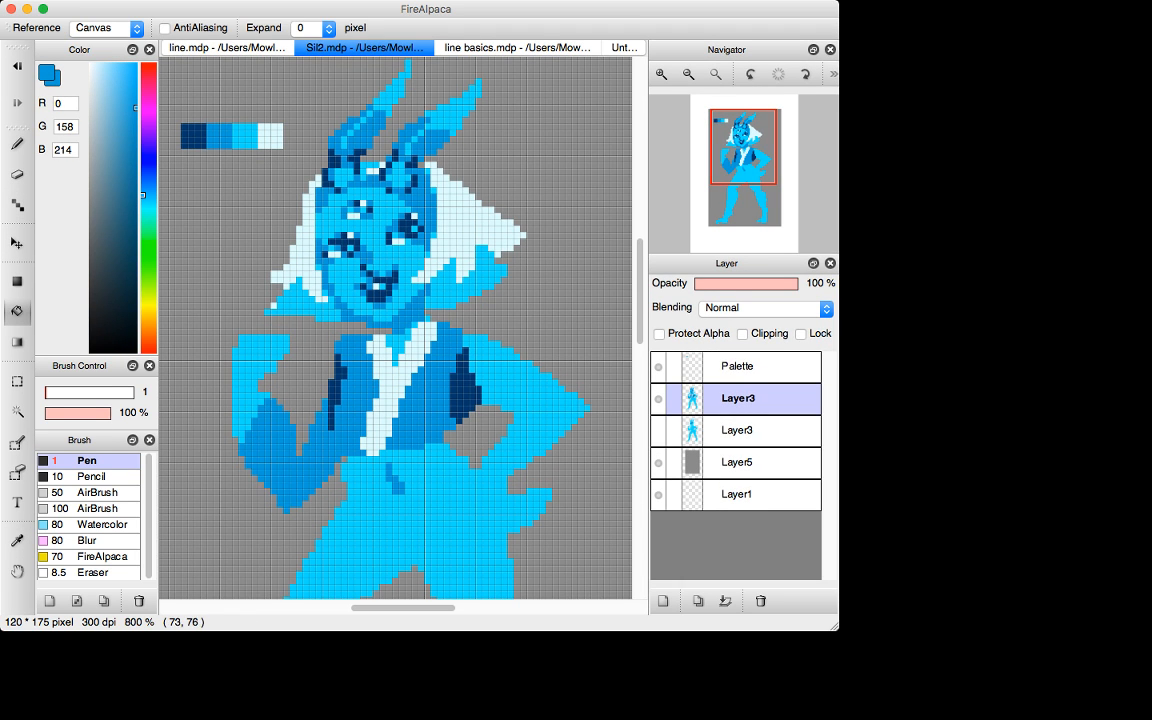
{"action": "key", "text": "super+z"}
Extend the dark navy shading down the vest's left edge to the hem, separating it from the arm.
{"action": "key", "text": "i"}
{"action": "left_click", "coordinate": [334, 393]}
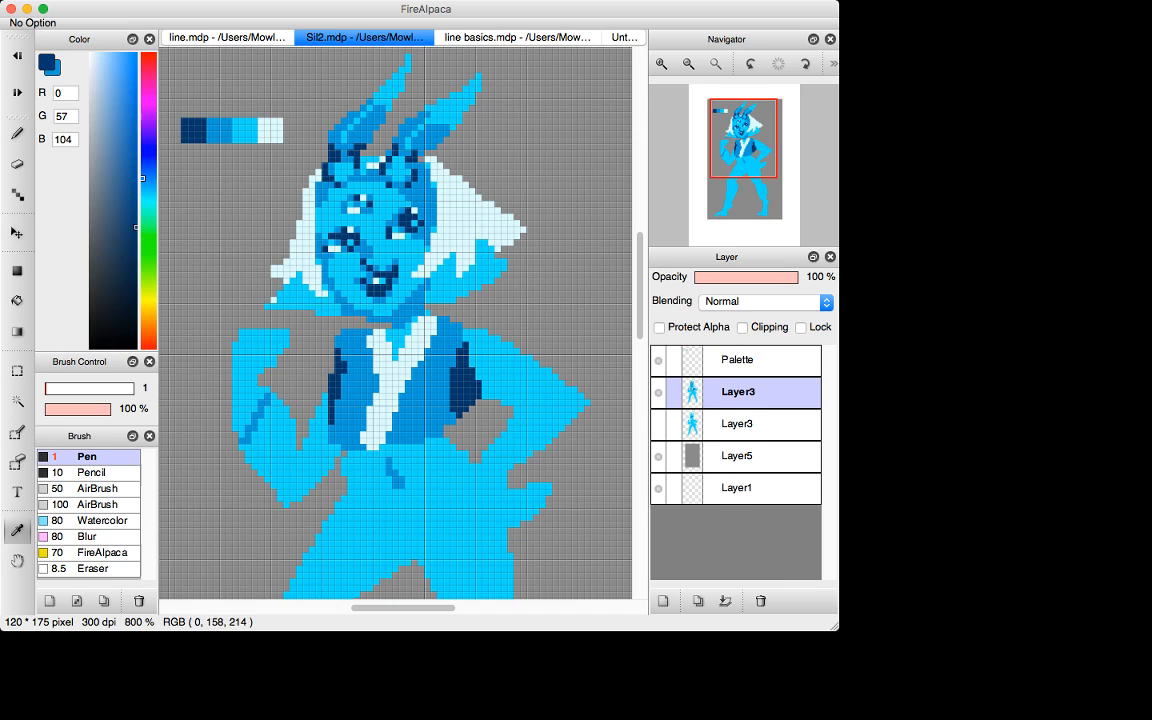
{"action": "key", "text": "p"}
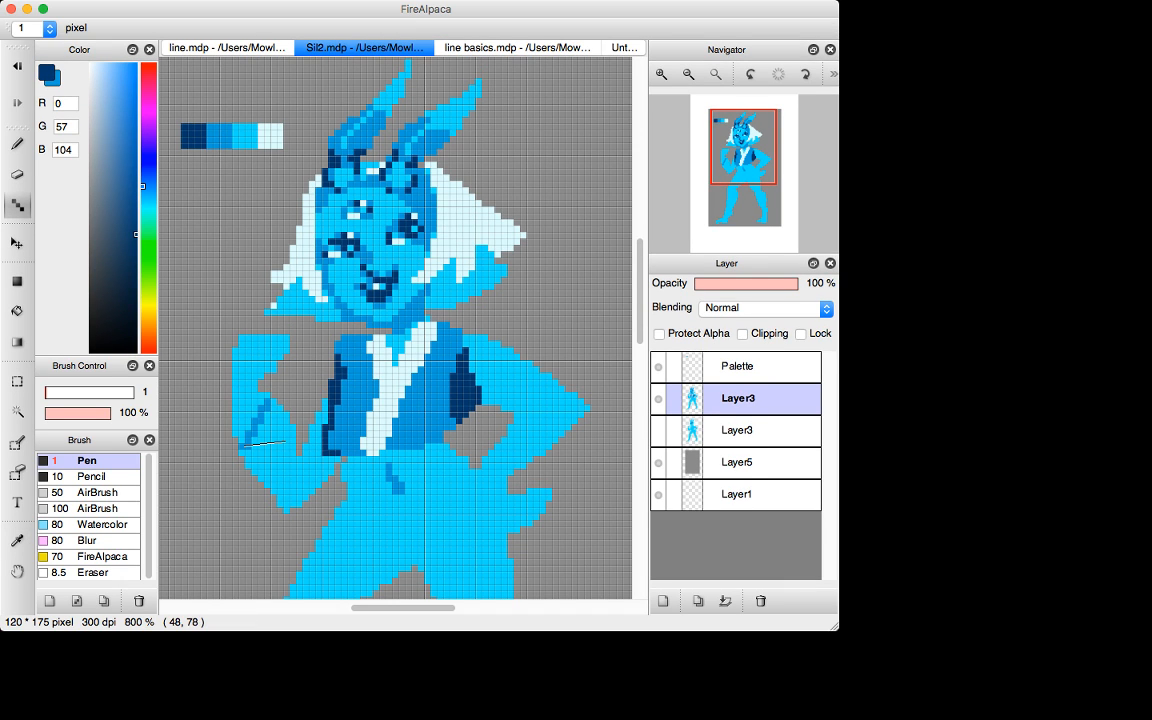
Fill the sleeve of the raised left arm with medium blue and touch up its border with the vest.
{"action": "key", "text": "x"}
{"action": "key", "text": "g"}
{"action": "left_click", "coordinate": [319, 466]}
{"action": "key", "text": "p"}
{"action": "left_click", "coordinate": [325, 427]}
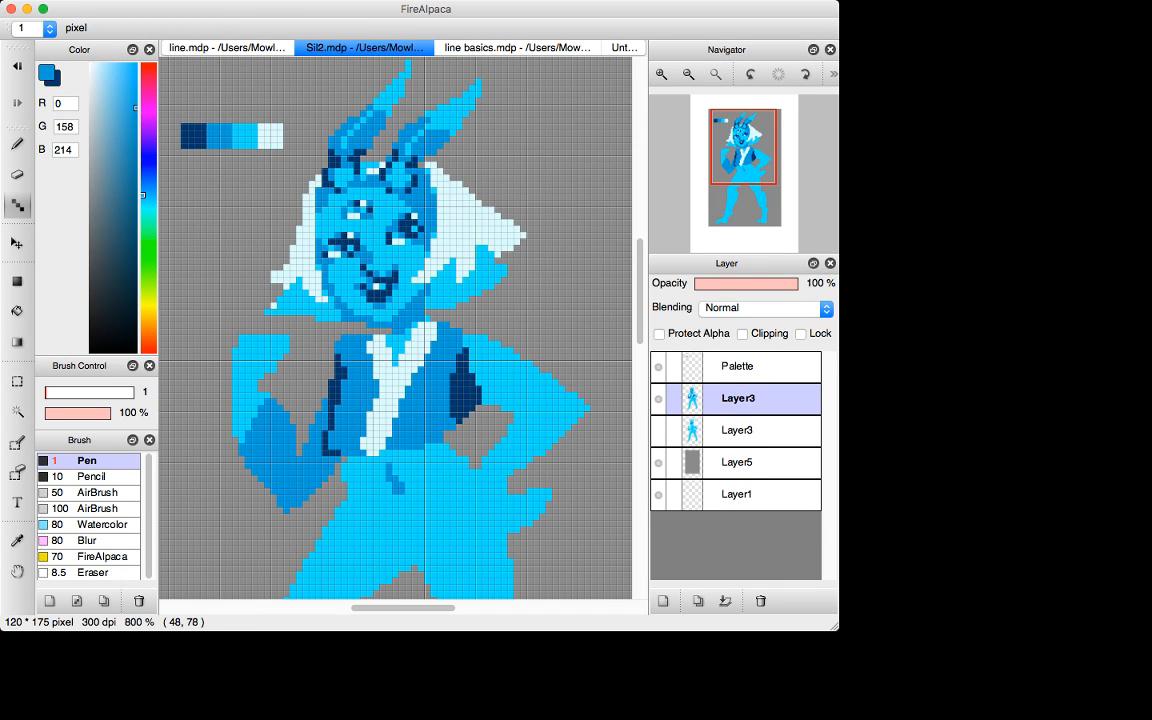
View the line.mdp drawing for comparison and return to Sil2.mdp.
{"action": "left_click", "coordinate": [227, 48]}
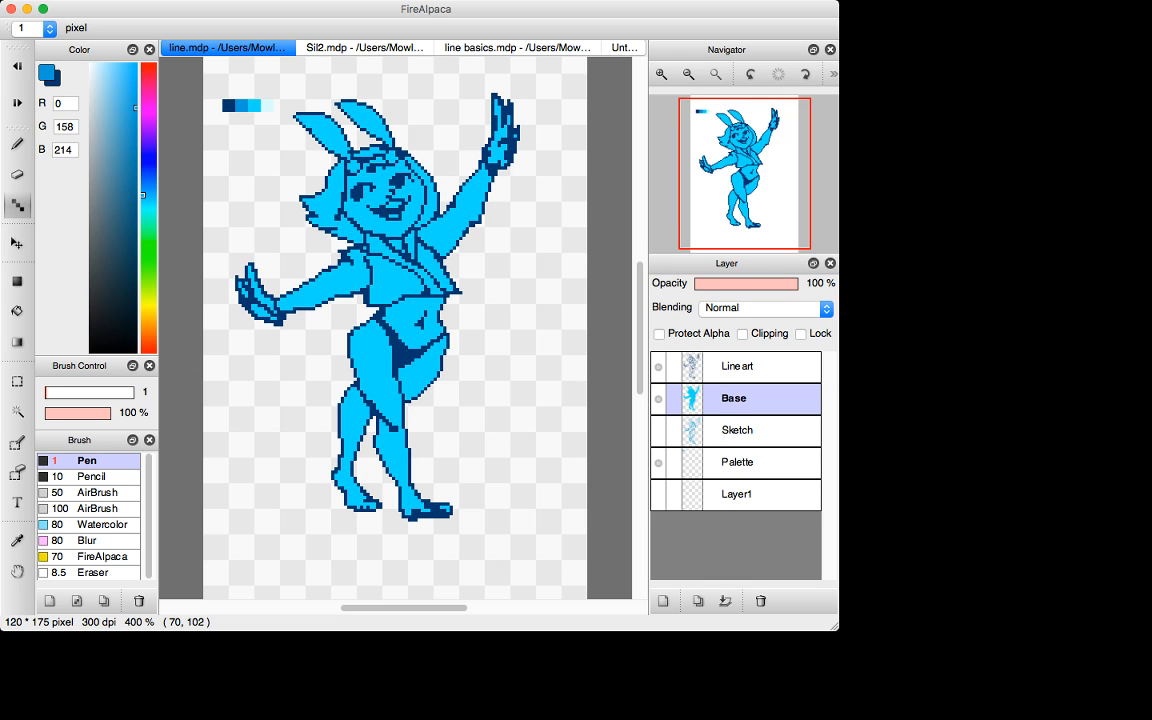
{"action": "left_click", "coordinate": [355, 47]}
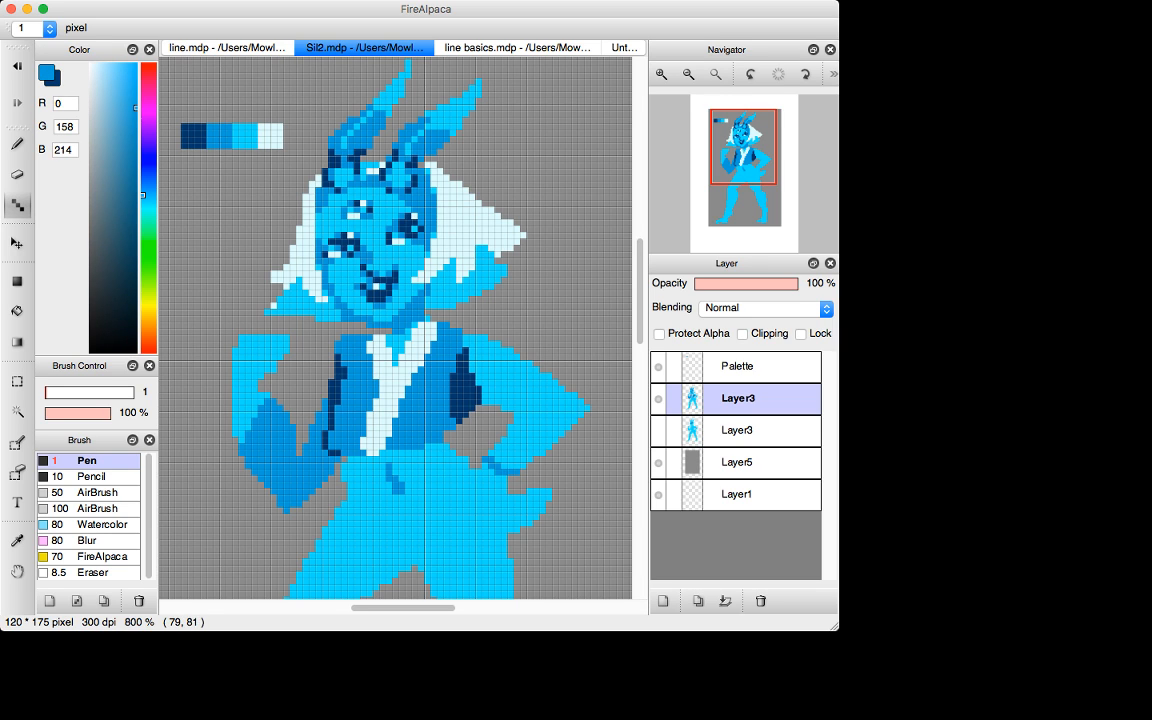
Fill the sleeve of the bent right arm with medium blue down to the cuff line at the wrist.
{"action": "key", "text": "g"}
{"action": "left_click", "coordinate": [542, 402]}
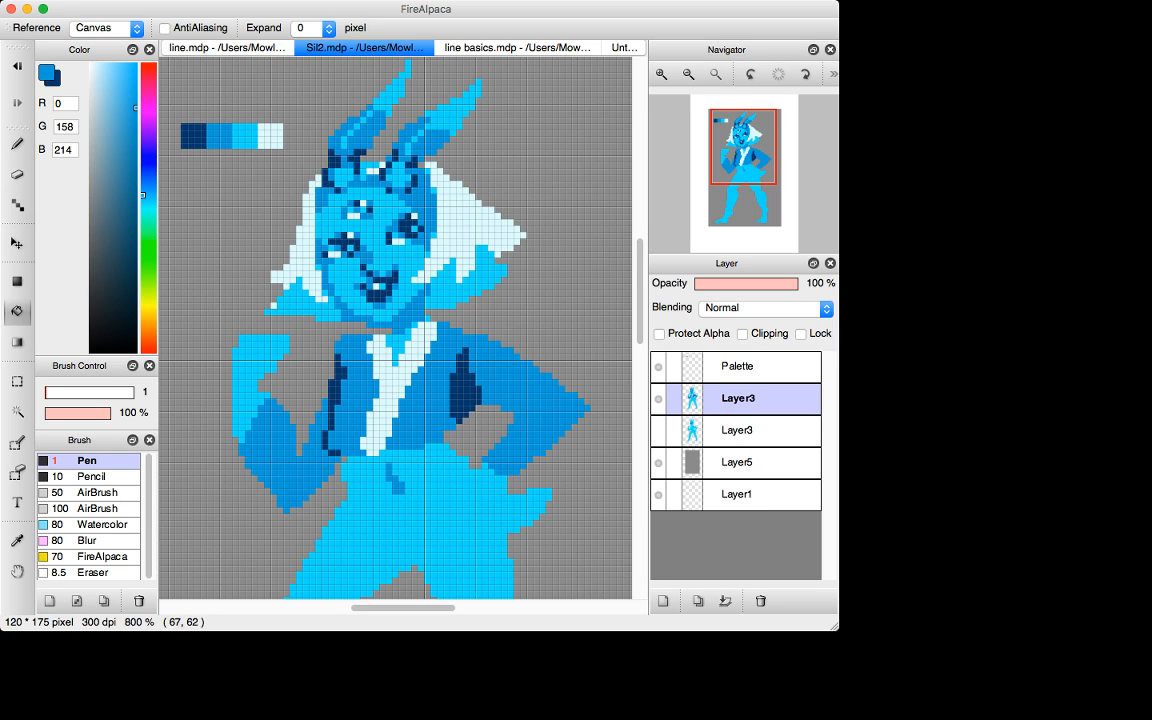
Extend the dark navy shading under the bent right arm inward along its border with the vest.
{"action": "key", "text": "n"}
{"action": "left_click", "coordinate": [464, 353]}
{"action": "key", "text": "super+z"}
{"action": "key", "text": "x"}
{"action": "mouse_move", "coordinate": [463, 338]}
{"action": "left_mouse_down"}
{"action": "mouse_move", "coordinate": [462, 412]}
{"action": "mouse_move", "coordinate": [446, 402]}
{"action": "left_mouse_up"}
{"action": "left_click_drag", "start_coordinate": [292, 358], "coordinate": [291, 389]}
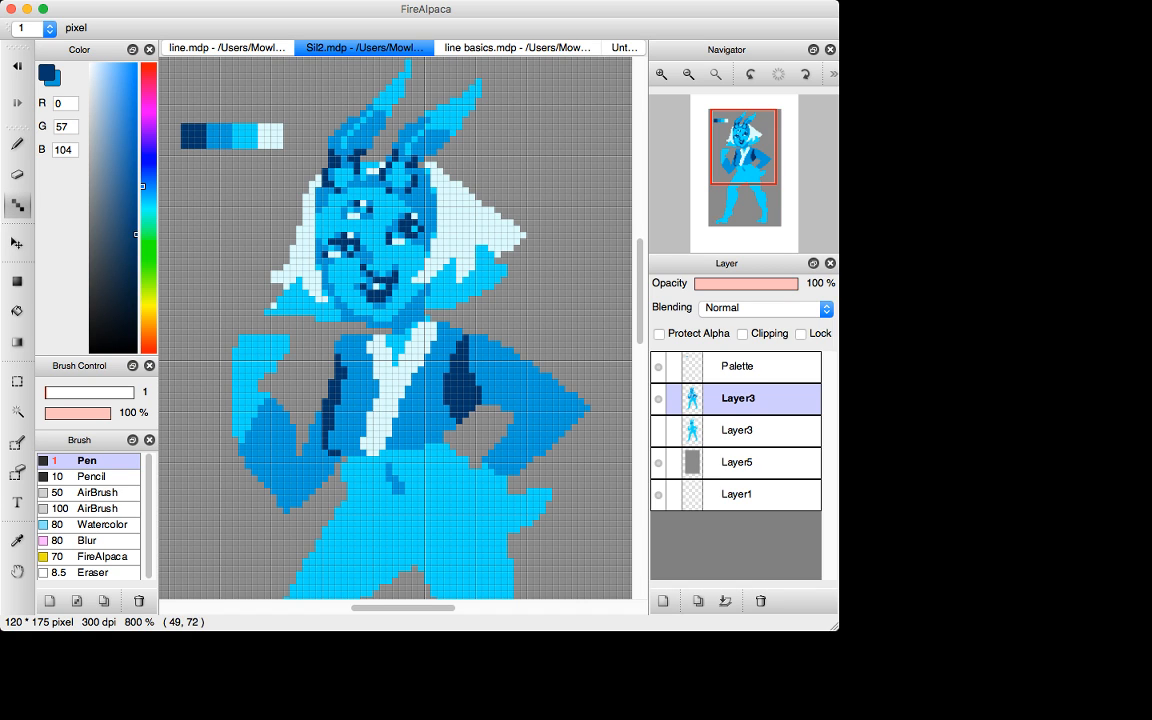
Erase the thin tip of the hair's lower left lock and redraw its edge in bright cyan.
{"action": "scroll", "coordinate": [395, 330], "scroll_direction": "down", "scroll_amount": 3}
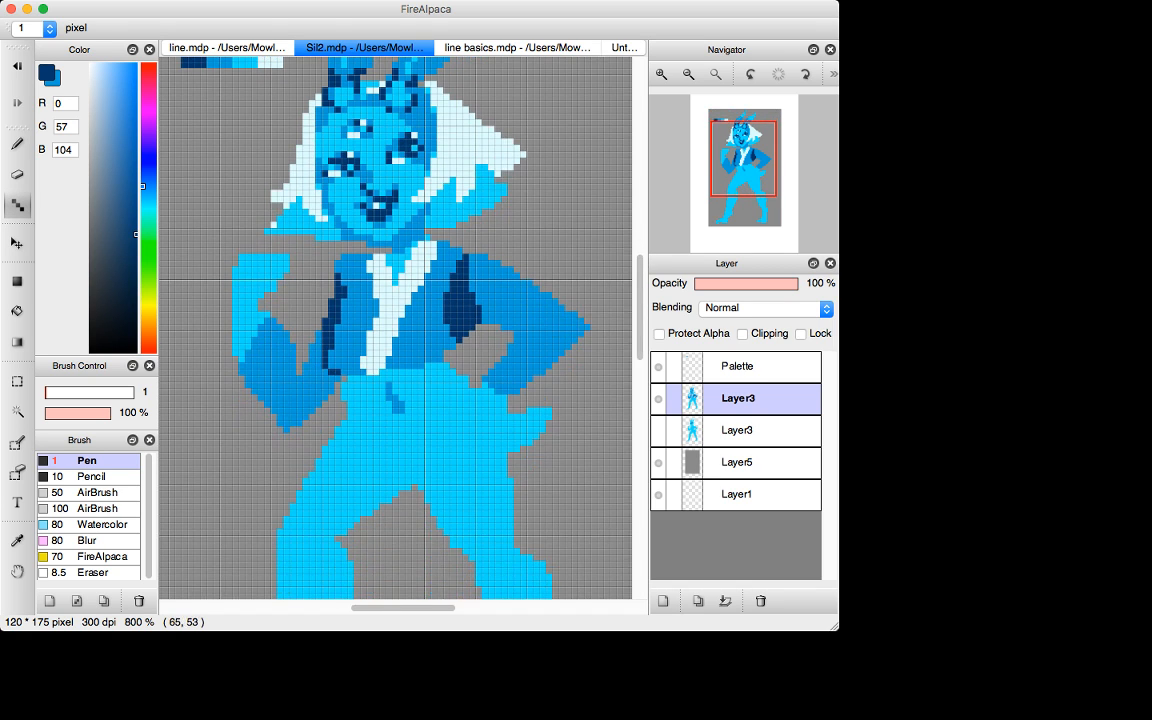
{"action": "key", "text": "b"}
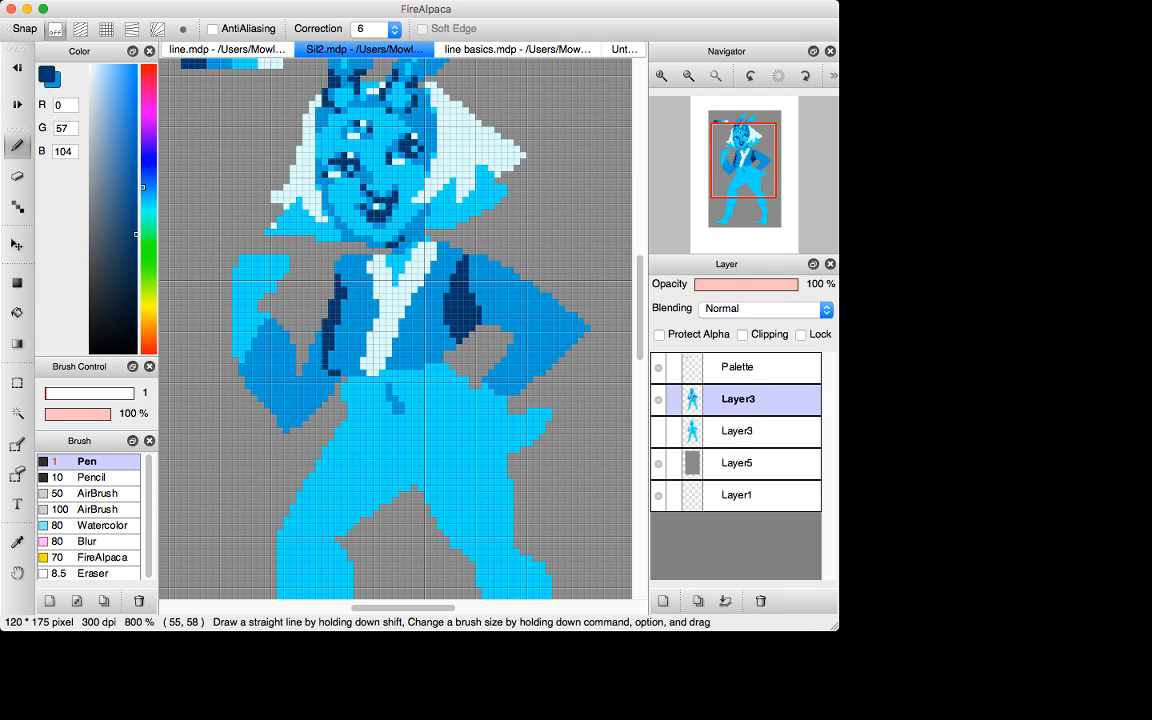
{"action": "key", "text": "e"}
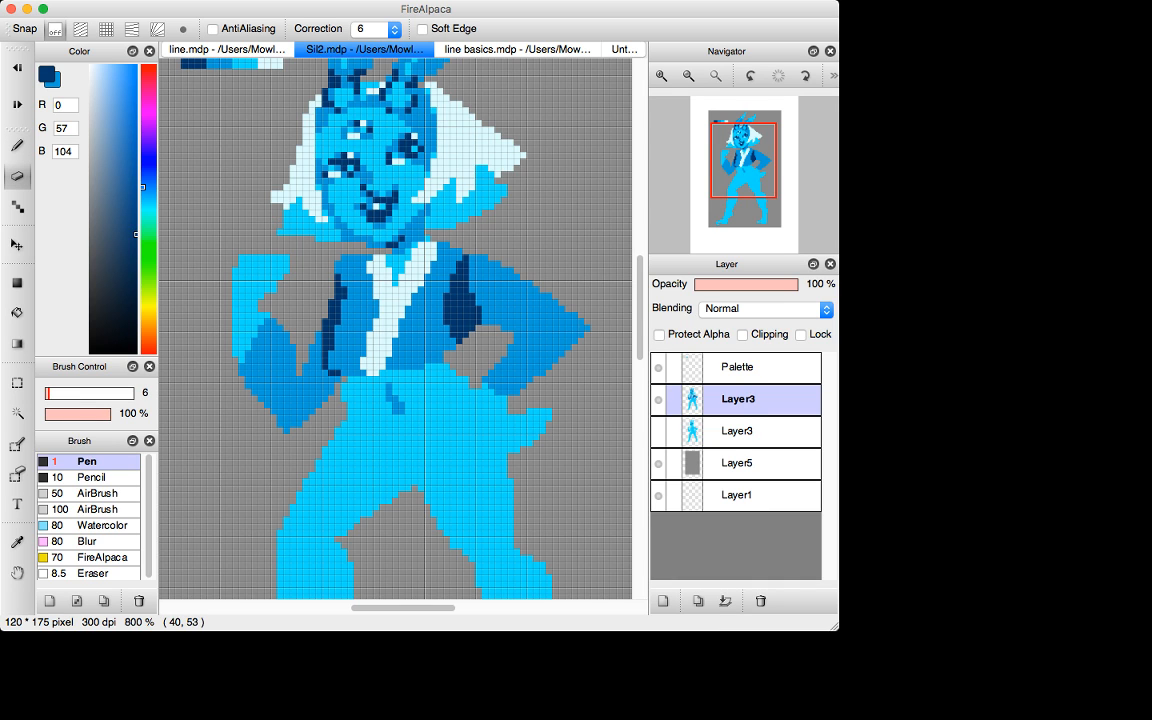
{"action": "key", "text": "i"}
{"action": "left_click", "coordinate": [300, 220]}
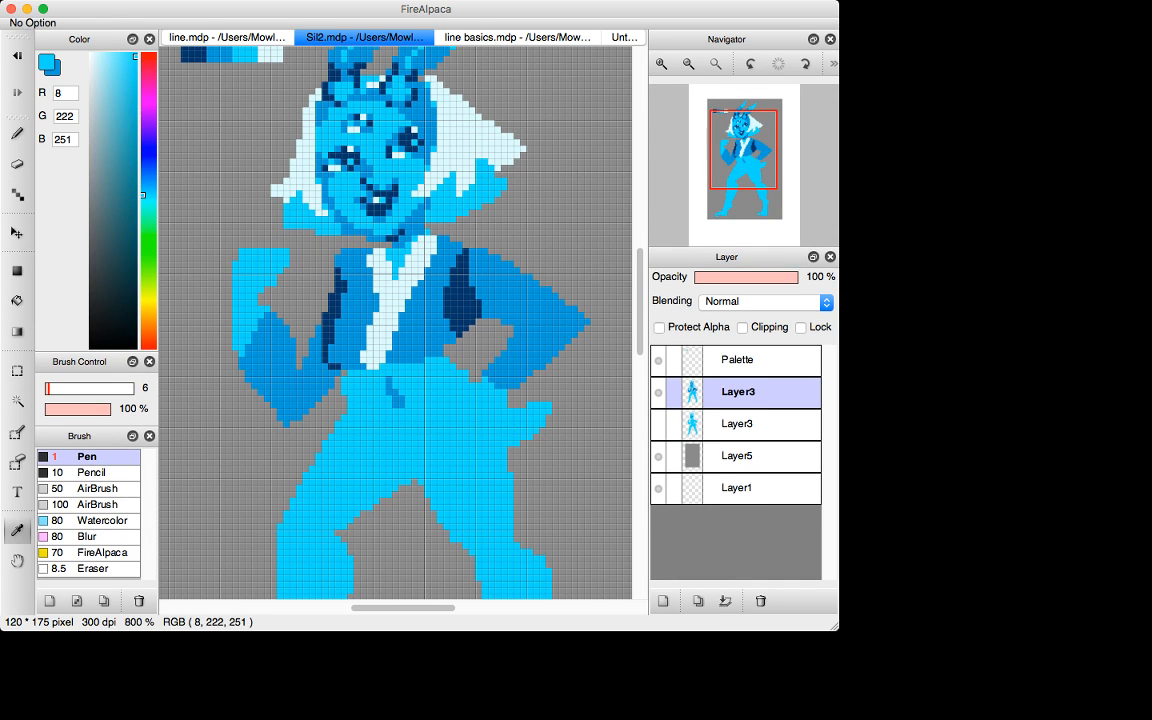
{"action": "key", "text": "d"}
{"action": "left_click_drag", "start_coordinate": [274, 232], "coordinate": [287, 219]}
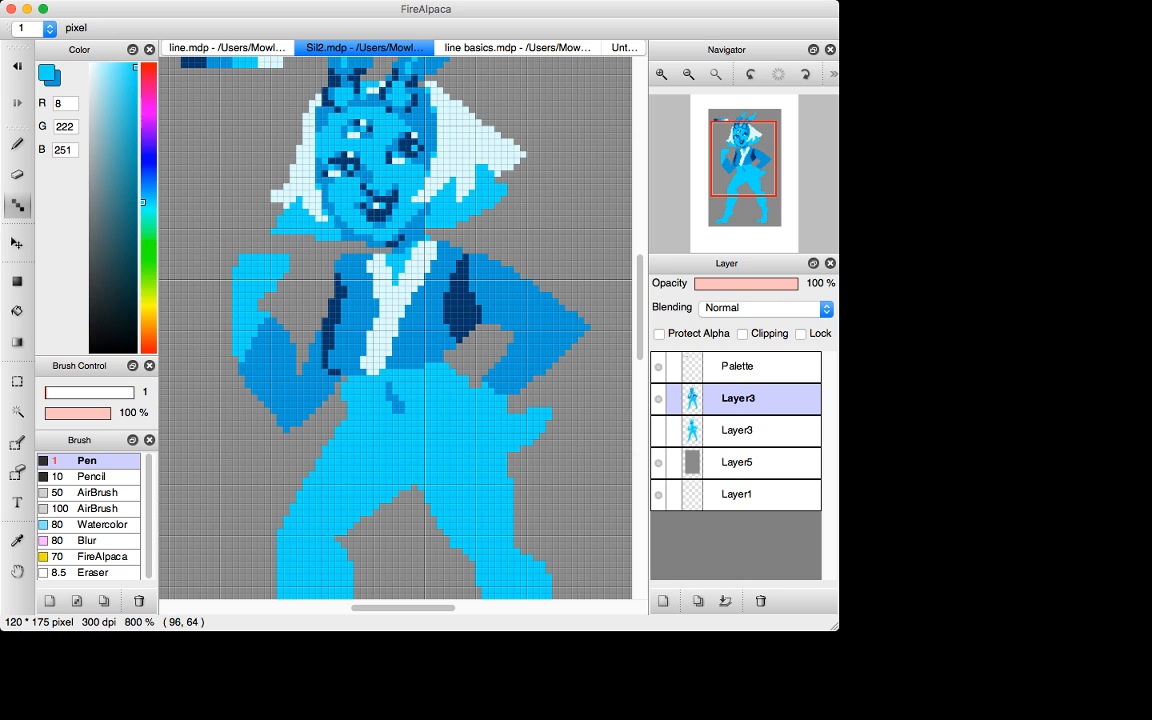
{"action": "key", "text": "i"}
{"action": "left_click", "coordinate": [457, 301]}
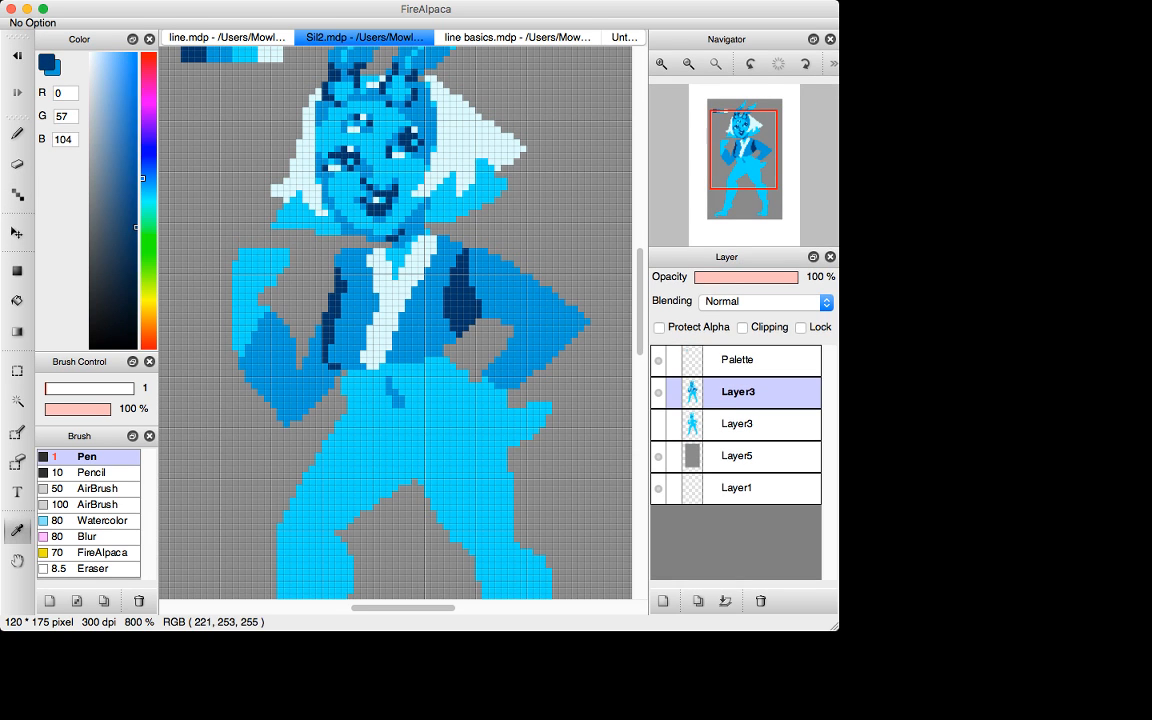
{"action": "left_click", "coordinate": [396, 292]}
{"action": "key", "text": "d"}
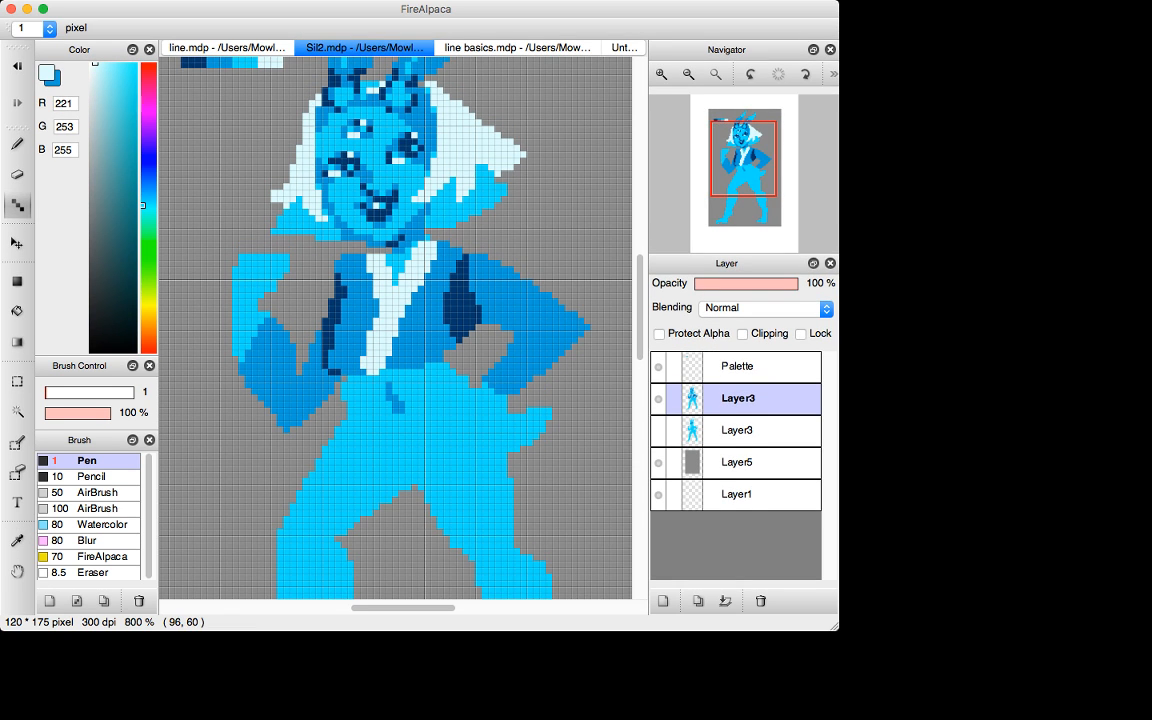
Draw medium-blue briefs below the navel, with diagonal lines from both hips meeting in a filled area at the crotch.
{"action": "left_click_drag", "start_coordinate": [640, 268], "coordinate": [640, 284]}
{"action": "key", "text": "i"}
{"action": "left_click", "coordinate": [568, 244]}
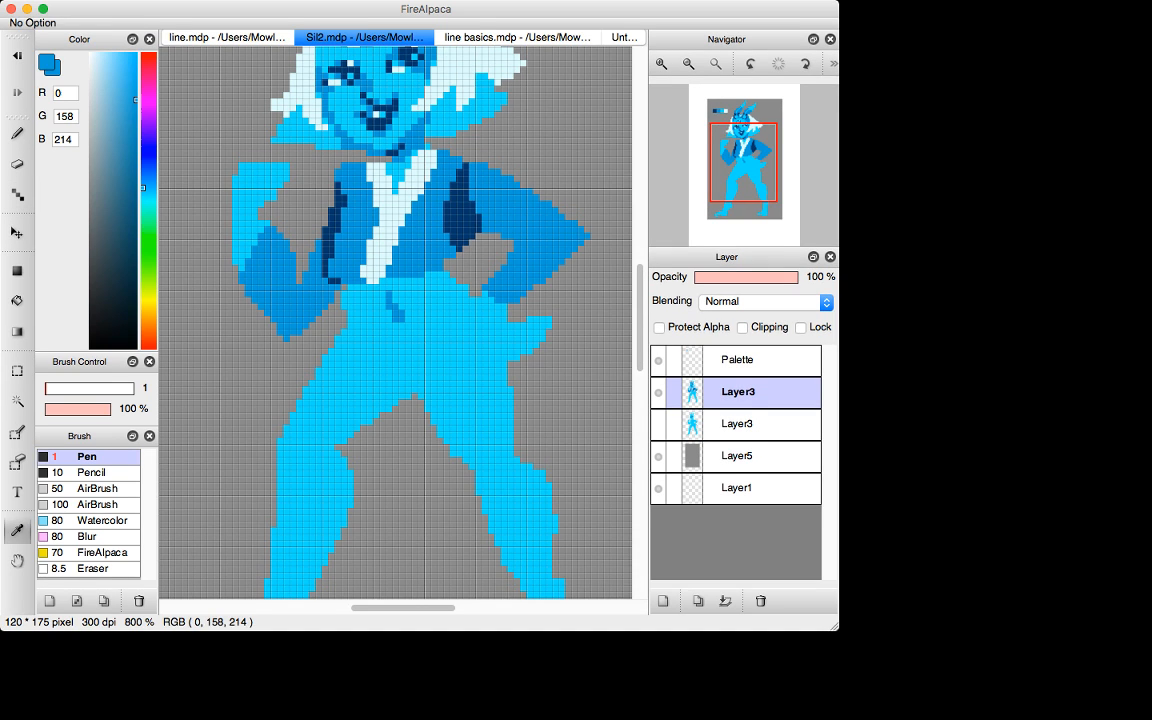
{"action": "key", "text": "d"}
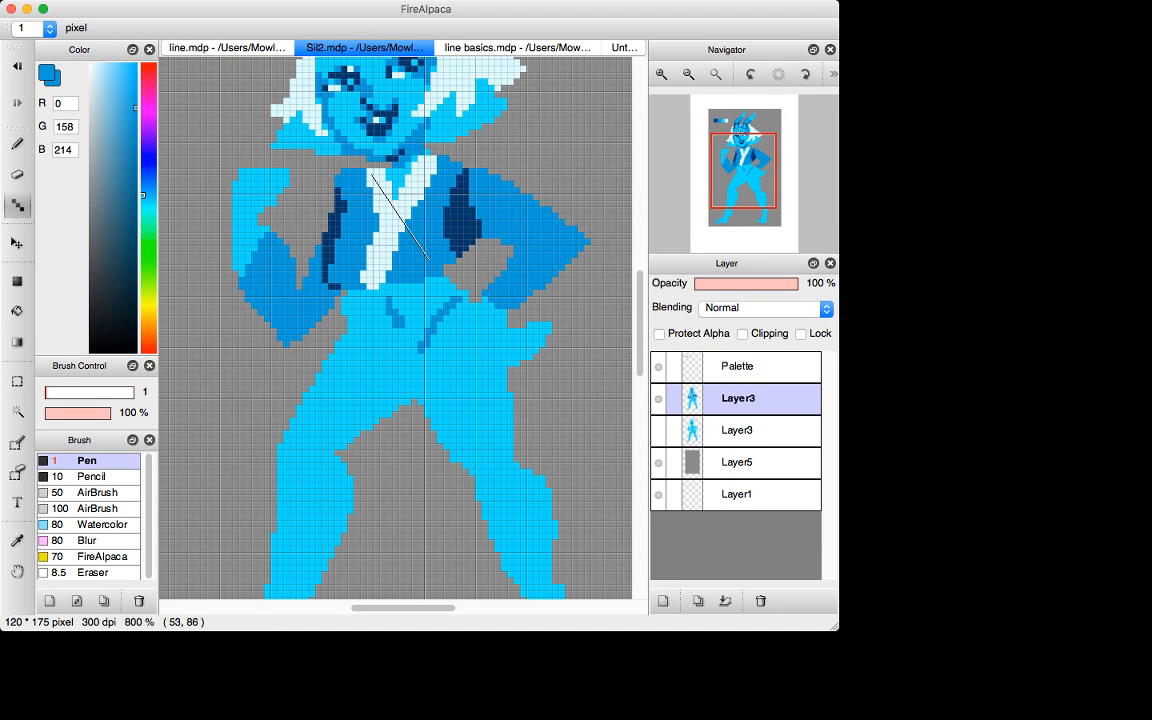
{"action": "key", "text": "super+z"}
{"action": "mouse_move", "coordinate": [339, 338]}
{"action": "left_mouse_down"}
{"action": "mouse_move", "coordinate": [384, 370]}
{"action": "mouse_move", "coordinate": [383, 357]}
{"action": "mouse_move", "coordinate": [400, 381]}
{"action": "left_mouse_up"}
{"action": "mouse_move", "coordinate": [394, 364]}
{"action": "left_mouse_down"}
{"action": "mouse_move", "coordinate": [412, 401]}
{"action": "mouse_move", "coordinate": [473, 299]}
{"action": "left_mouse_up"}
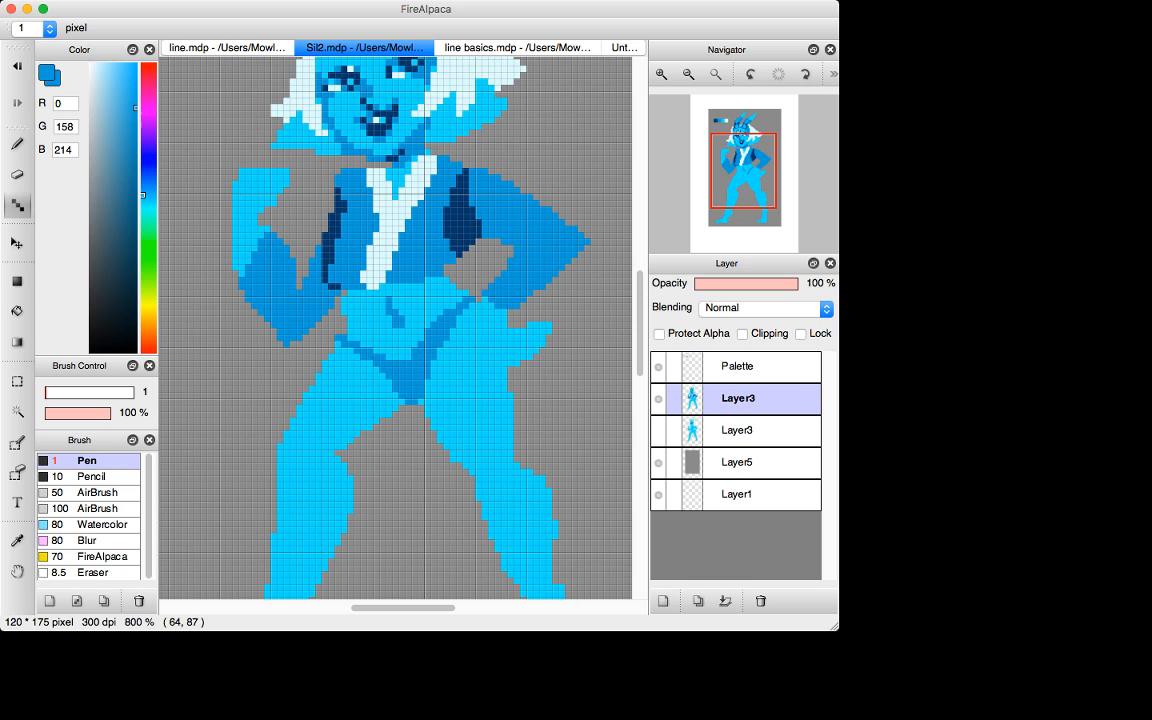
{"action": "left_click", "coordinate": [379, 361]}
Examine the whole figure at a reduced size to judge the overall colours and shapes.
{"action": "key", "text": "i"}
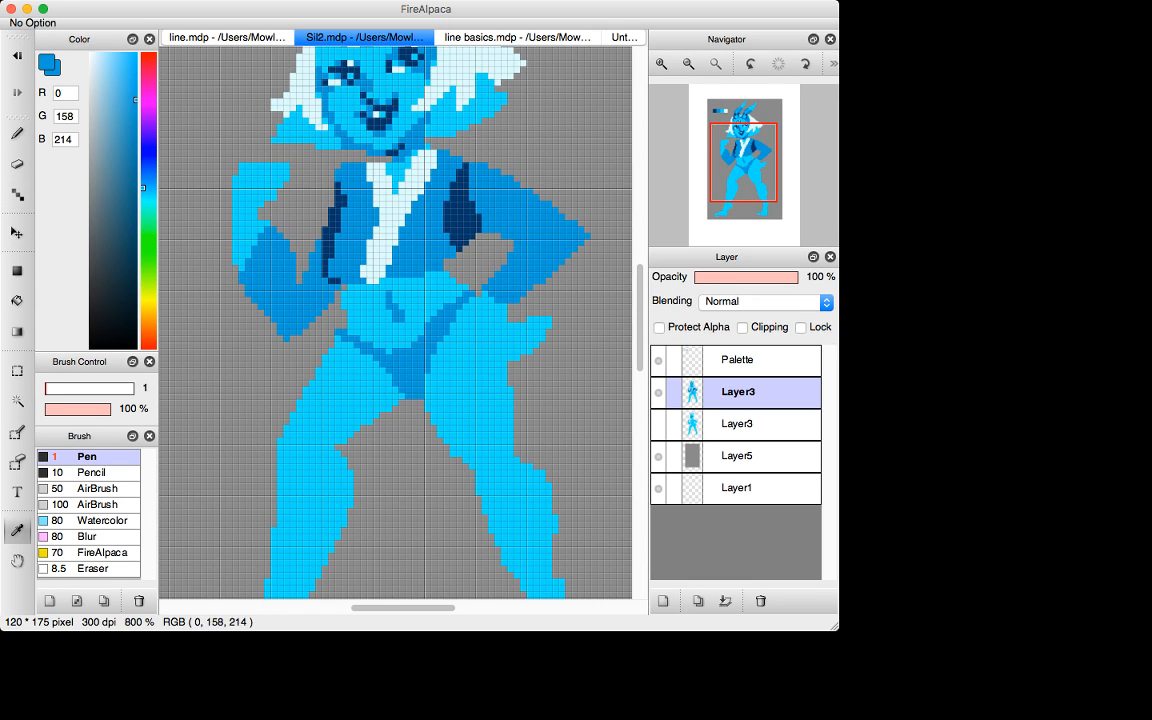
{"action": "key", "text": "super+minus"}
{"action": "key", "text": "super+minus"}
{"action": "key", "text": "super+minus"}
{"action": "key", "text": "super+minus"}
{"action": "key", "text": "super+minus"}
{"action": "key", "text": "super+minus"}
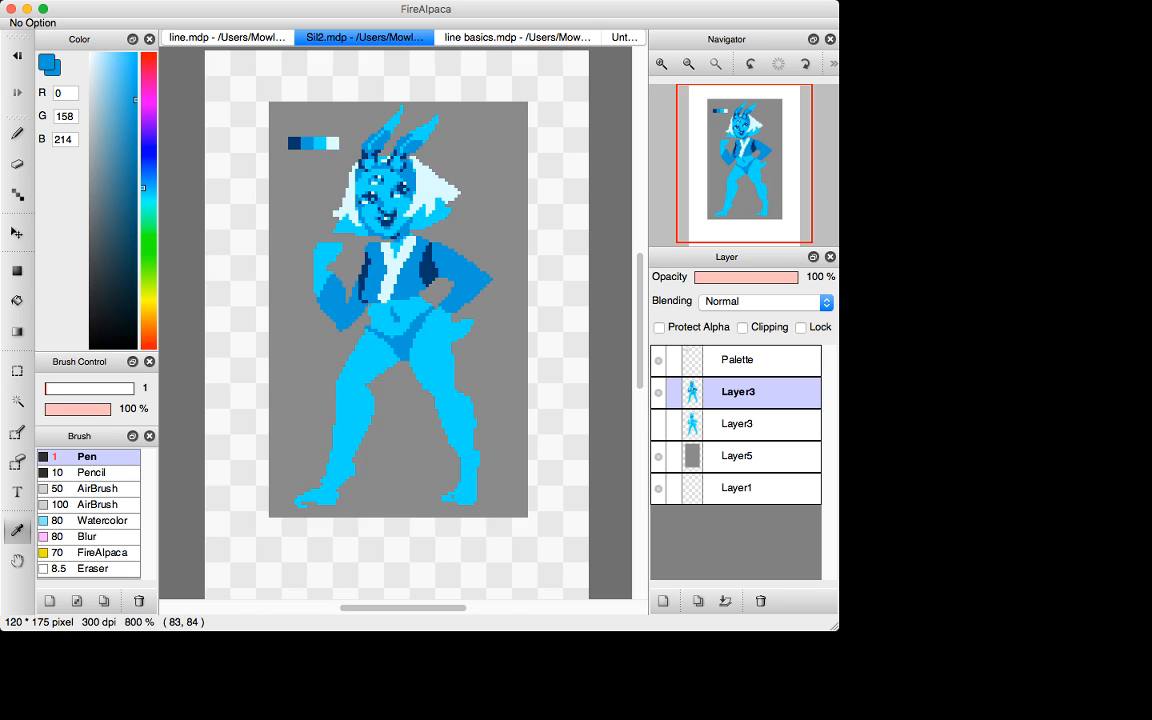
{"action": "key", "text": "super+plus"}
{"action": "key", "text": "super+plus"}
{"action": "key", "text": "super+plus"}
{"action": "key", "text": "super+plus"}
{"action": "key", "text": "super+plus"}
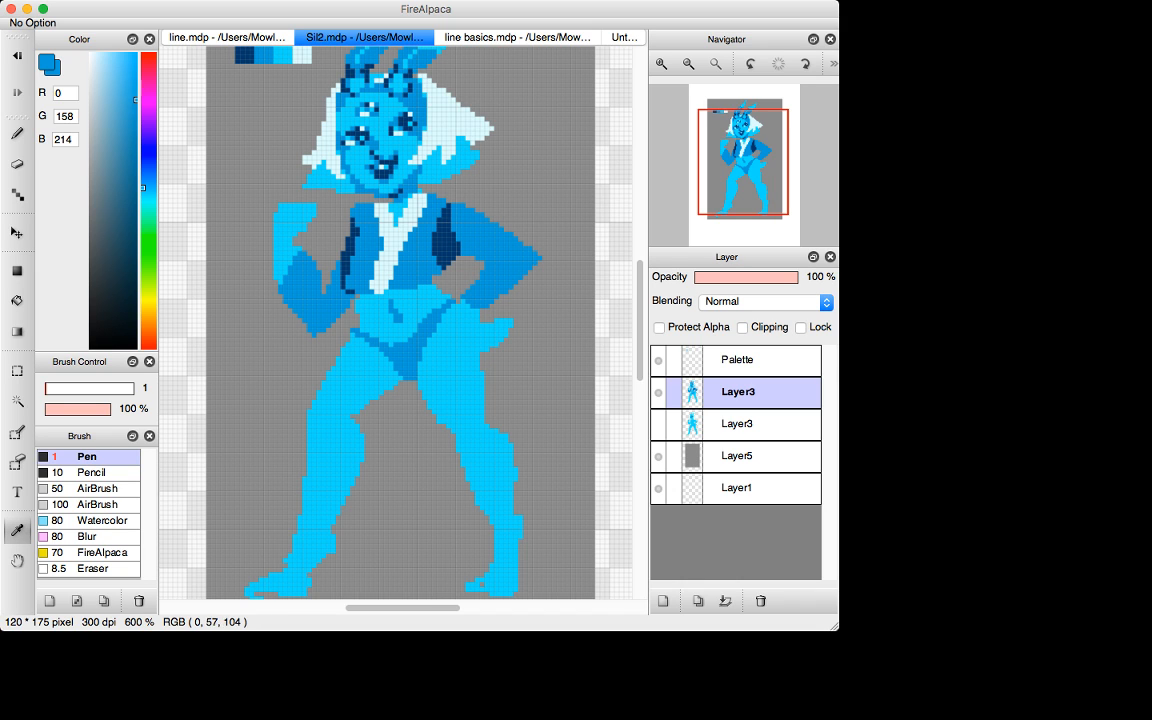
Draw dark navy fold lines on the sleeve at the inner elbow of the bent right arm.
{"action": "left_click", "coordinate": [449, 236]}
{"action": "key", "text": "b"}
{"action": "left_click_drag", "start_coordinate": [460, 239], "coordinate": [489, 265]}
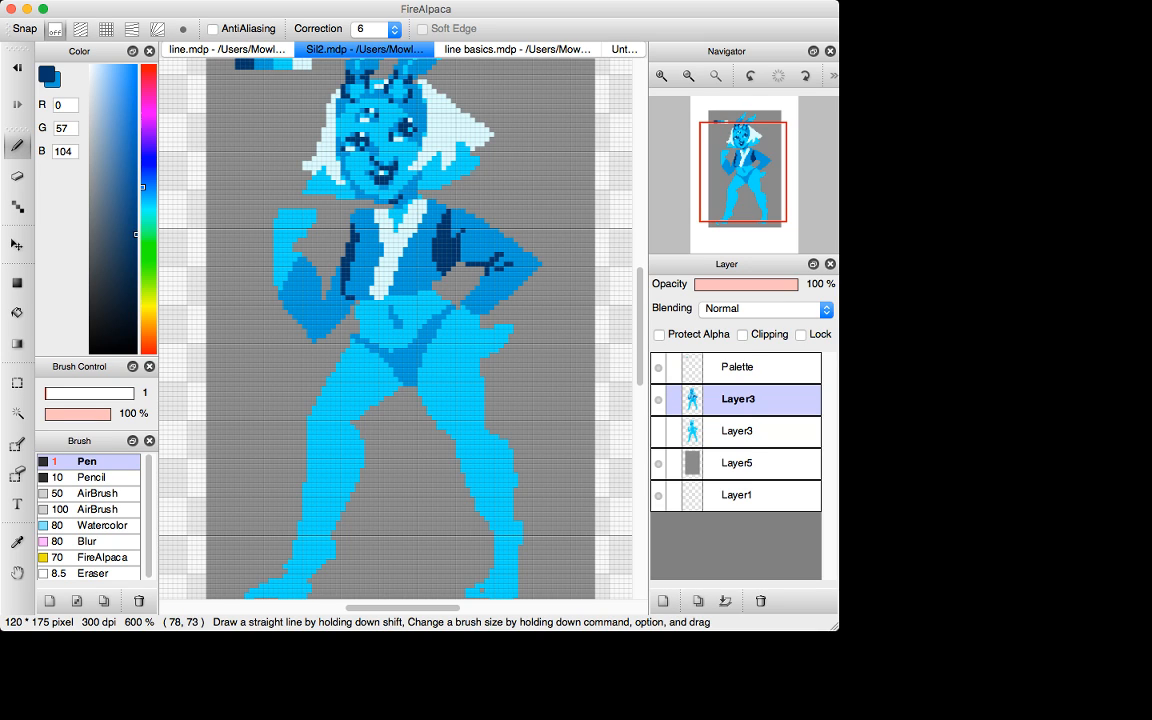
Try to add dark navy fold lines at the raised arm's elbow and fill the gap beside the vest with medium blue.
{"action": "mouse_move", "coordinate": [328, 304]}
{"action": "left_mouse_down"}
{"action": "mouse_move", "coordinate": [316, 280]}
{"action": "mouse_move", "coordinate": [324, 317]}
{"action": "mouse_move", "coordinate": [332, 281]}
{"action": "left_mouse_up"}
{"action": "key", "text": "x"}
{"action": "key", "text": "i"}
{"action": "left_click", "coordinate": [314, 290]}
{"action": "key", "text": "d"}
{"action": "mouse_move", "coordinate": [315, 287]}
{"action": "left_mouse_down"}
{"action": "mouse_move", "coordinate": [323, 315]}
{"action": "mouse_move", "coordinate": [308, 267]}
{"action": "mouse_move", "coordinate": [338, 263]}
{"action": "left_mouse_up"}
{"action": "key", "text": "super+z"}
{"action": "key", "text": "x"}
{"action": "key", "text": "x"}
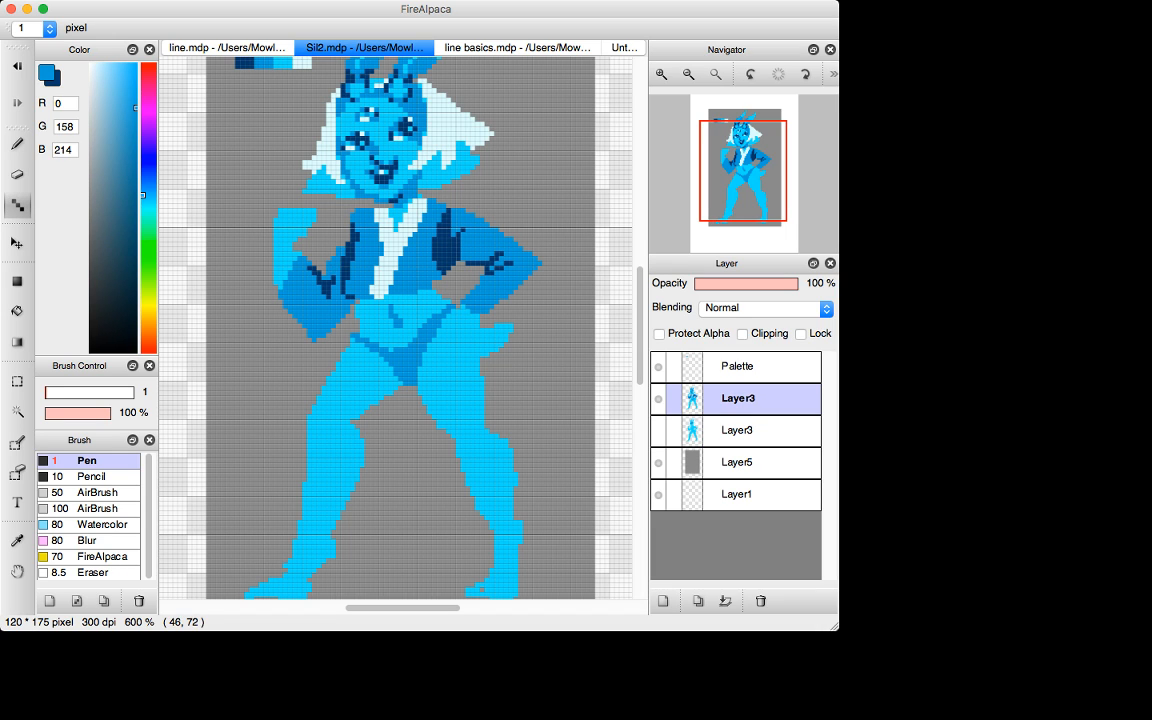
{"action": "key", "text": "super+z"}
{"action": "key", "text": "super+z"}
{"action": "key", "text": "super+z"}
{"action": "key", "text": "super+z"}
{"action": "key", "text": "super+z"}
Draw a dark navy crease along the raised arm's inner elbow and fill the area between sleeve and vest with navy.
{"action": "left_click", "coordinate": [322, 277]}
{"action": "key", "text": "x"}
{"action": "mouse_move", "coordinate": [322, 278]}
{"action": "left_mouse_down"}
{"action": "mouse_move", "coordinate": [340, 293]}
{"action": "mouse_move", "coordinate": [326, 270]}
{"action": "mouse_move", "coordinate": [347, 240]}
{"action": "mouse_move", "coordinate": [288, 243]}
{"action": "left_mouse_up"}
{"action": "key", "text": "g"}
{"action": "left_click", "coordinate": [335, 268]}
{"action": "key", "text": "d"}
{"action": "key", "text": "x"}
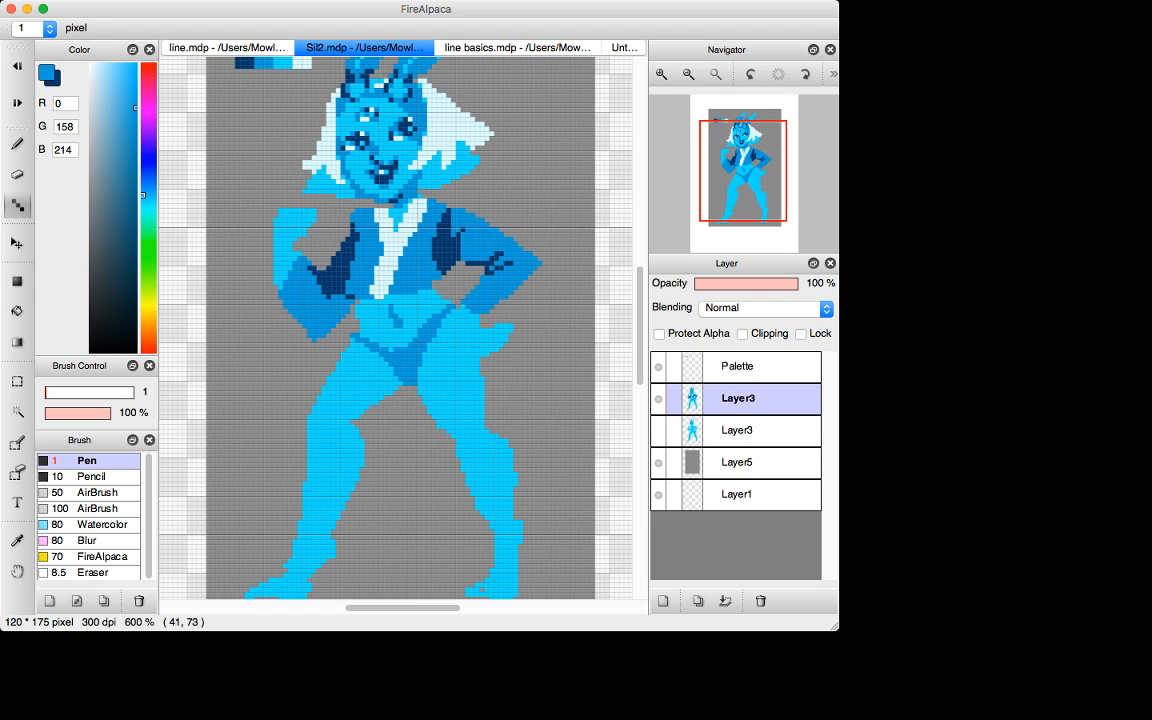
Undo the last shading strokes beside the raised arm and retouch the dark navy crease near the vest's hem.
{"action": "key", "text": "super+z"}
{"action": "mouse_move", "coordinate": [339, 293]}
{"action": "left_mouse_down"}
{"action": "mouse_move", "coordinate": [337, 280]}
{"action": "mouse_move", "coordinate": [352, 298]}
{"action": "left_mouse_up"}
{"action": "key", "text": "super+z"}
{"action": "key", "text": "super+z"}
{"action": "key", "text": "x"}
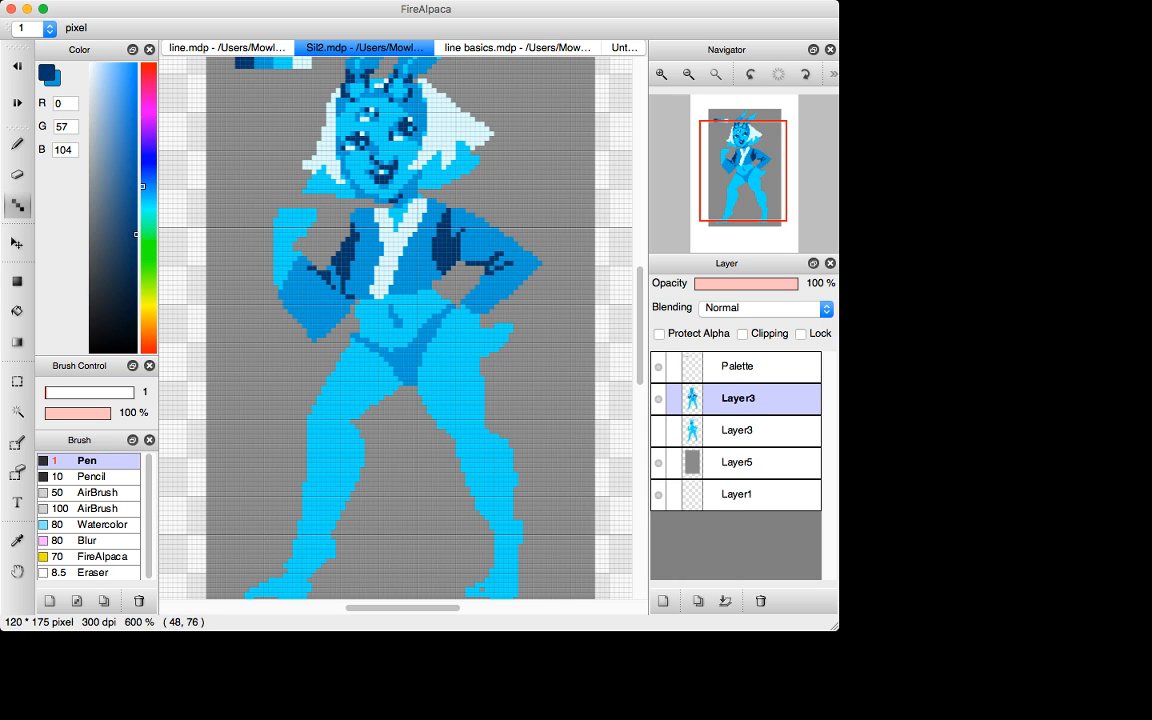
{"action": "left_click", "coordinate": [344, 290]}
Outline the hand resting on the hip in medium blue from the palette, separating it from the thigh.
{"action": "scroll", "coordinate": [400, 330], "scroll_direction": "down", "scroll_amount": 3}
{"action": "key", "text": "b"}
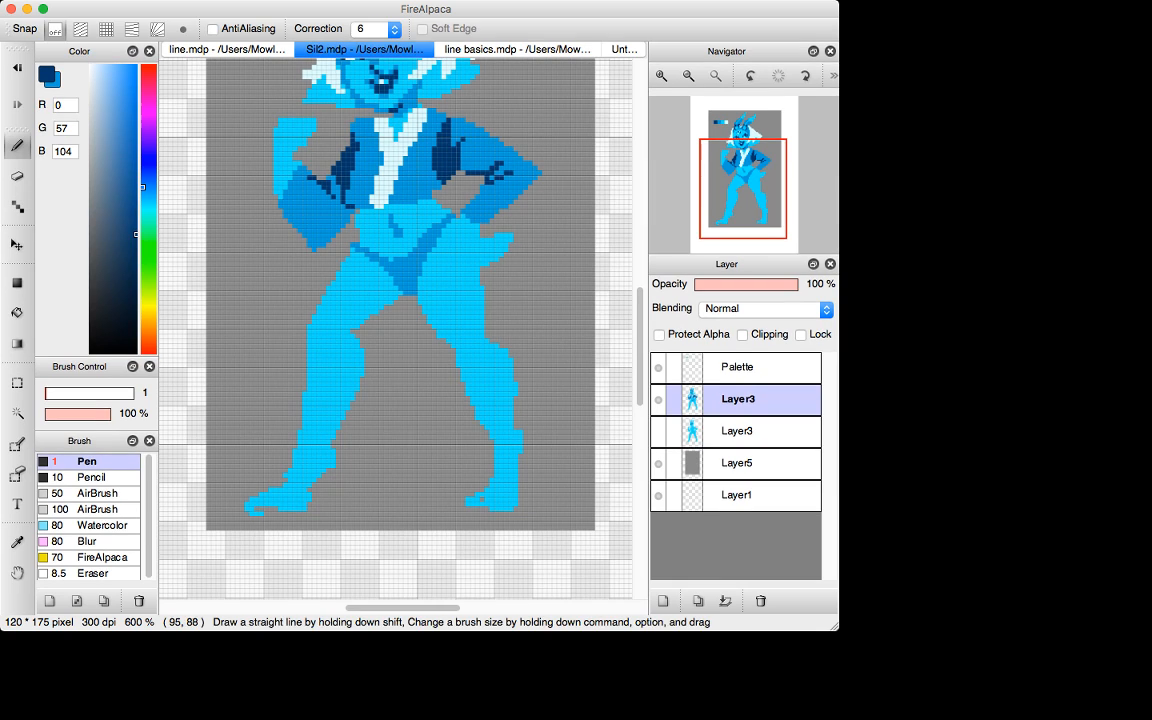
{"action": "scroll", "coordinate": [400, 330], "scroll_direction": "up", "scroll_amount": 3}
{"action": "key", "text": "i"}
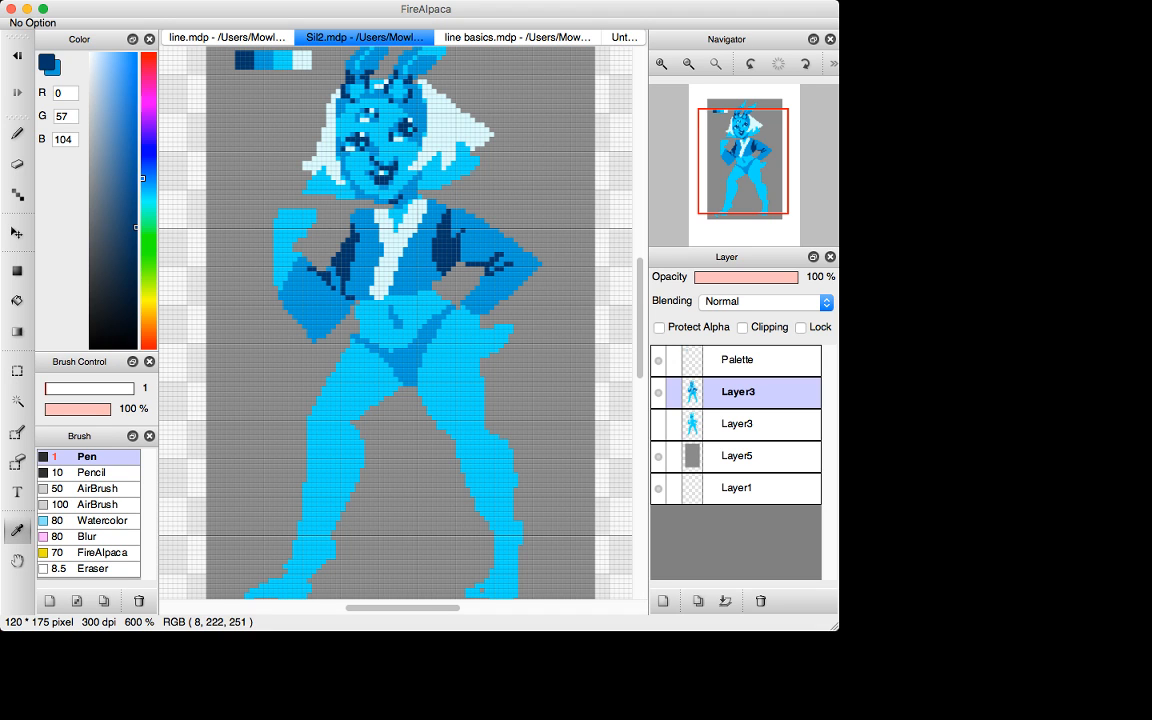
{"action": "left_click", "coordinate": [263, 60]}
{"action": "key", "text": "b"}
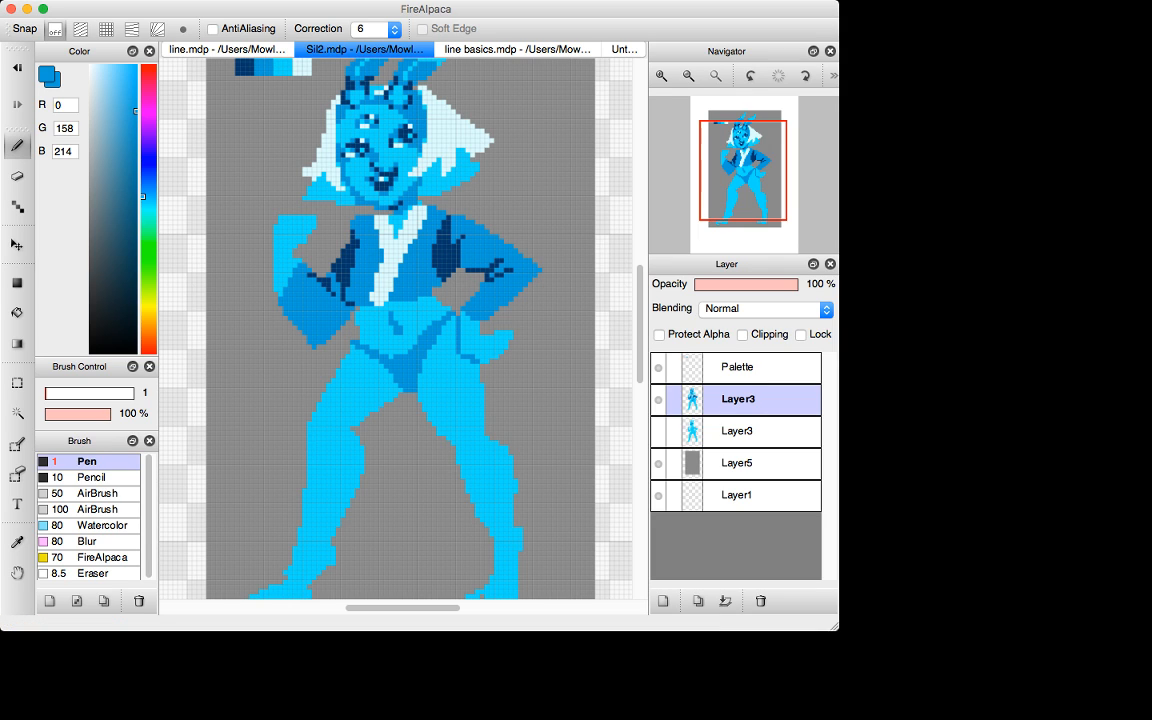
Draw medium-blue finger lines on the raised left fist.
{"action": "key", "text": "super+Tab"}
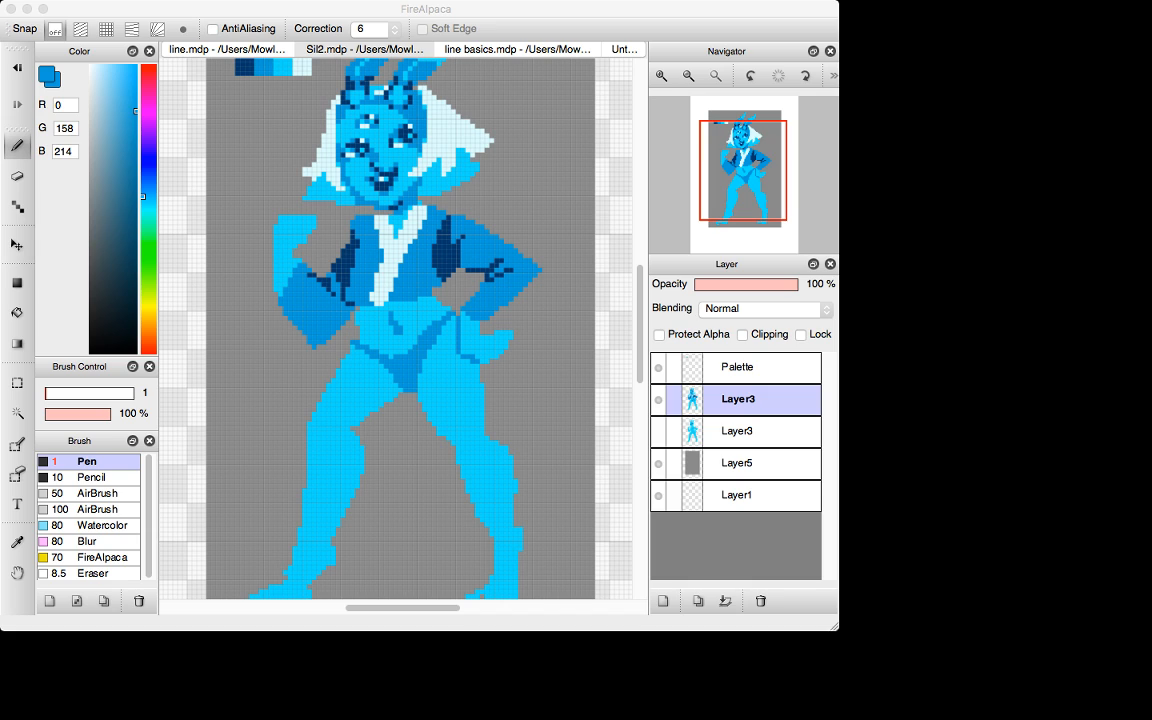
{"action": "key", "text": "super+Tab"}
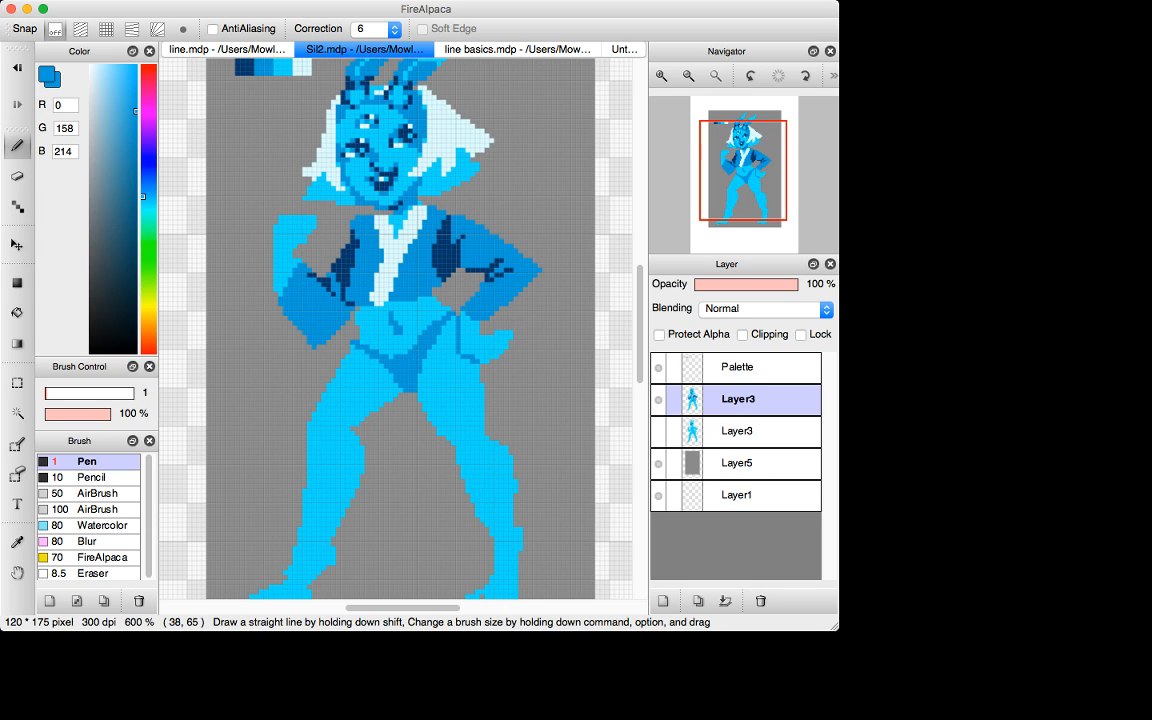
{"action": "mouse_move", "coordinate": [287, 235]}
{"action": "left_mouse_down"}
{"action": "mouse_move", "coordinate": [303, 230]}
{"action": "mouse_move", "coordinate": [298, 221]}
{"action": "mouse_move", "coordinate": [309, 227]}
{"action": "left_mouse_up"}
Paint cuffs at the wrists of both arms in the palette's palest blue.
{"action": "key", "text": "alt"}
{"action": "left_click", "coordinate": [302, 61], "text": "alt"}
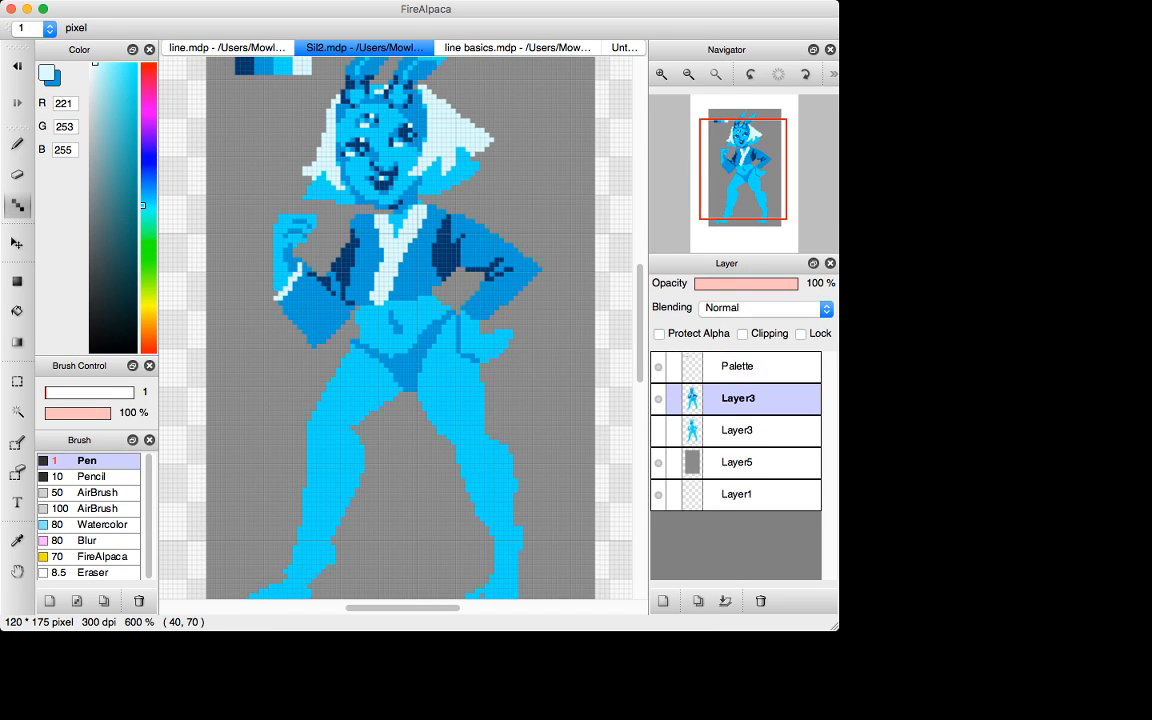
{"action": "left_click_drag", "start_coordinate": [304, 298], "coordinate": [284, 270]}
{"action": "mouse_move", "coordinate": [458, 305]}
{"action": "left_mouse_down"}
{"action": "mouse_move", "coordinate": [481, 308]}
{"action": "mouse_move", "coordinate": [468, 314]}
{"action": "left_mouse_up"}
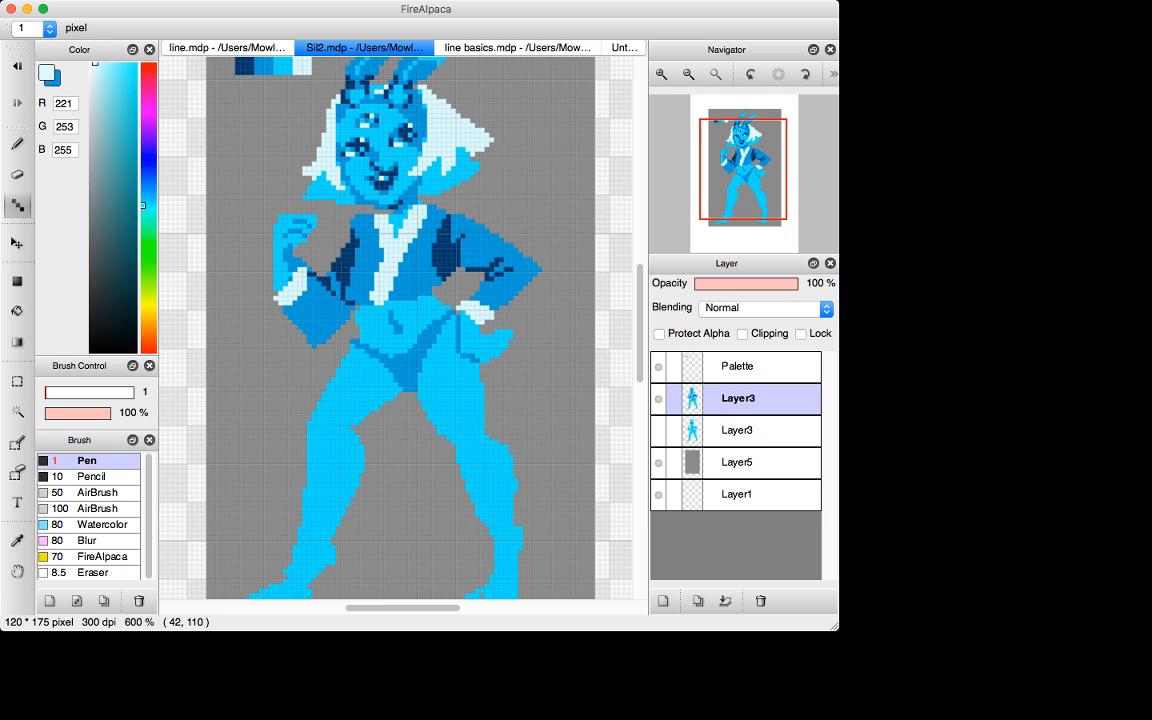
Draw medium-blue contour lines and shading on the thighs and knees, and flip the canvas view horizontally.
{"action": "key", "text": "x"}
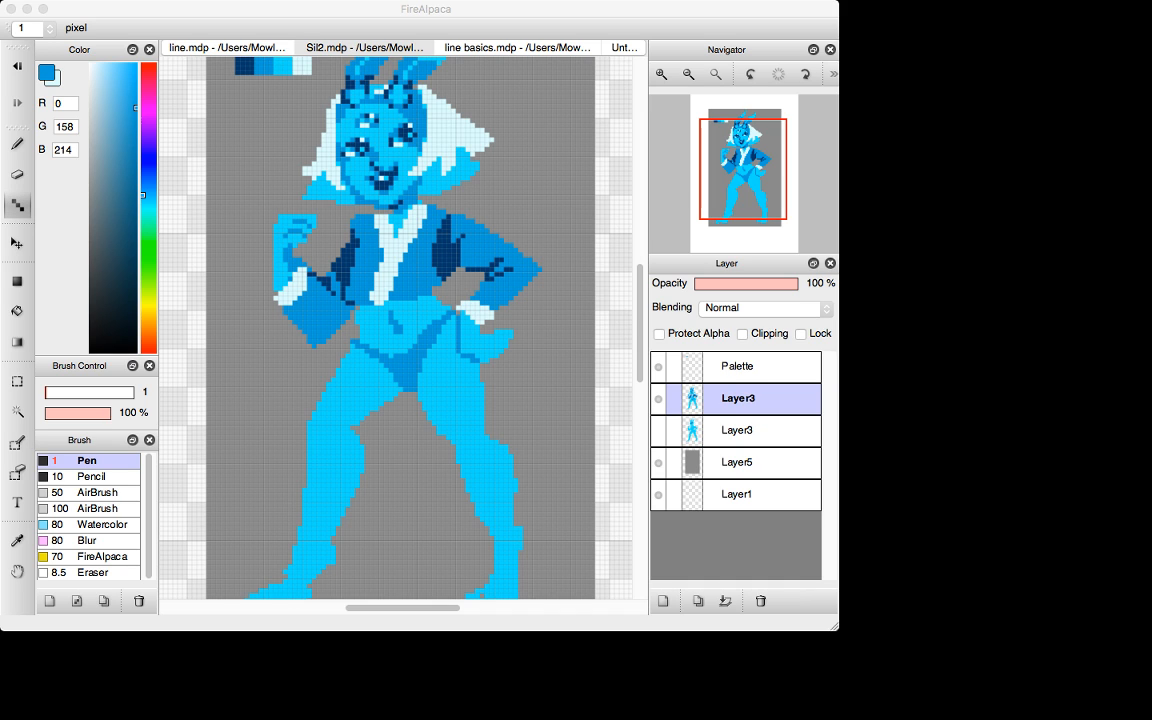
{"action": "key", "text": "super+Tab"}
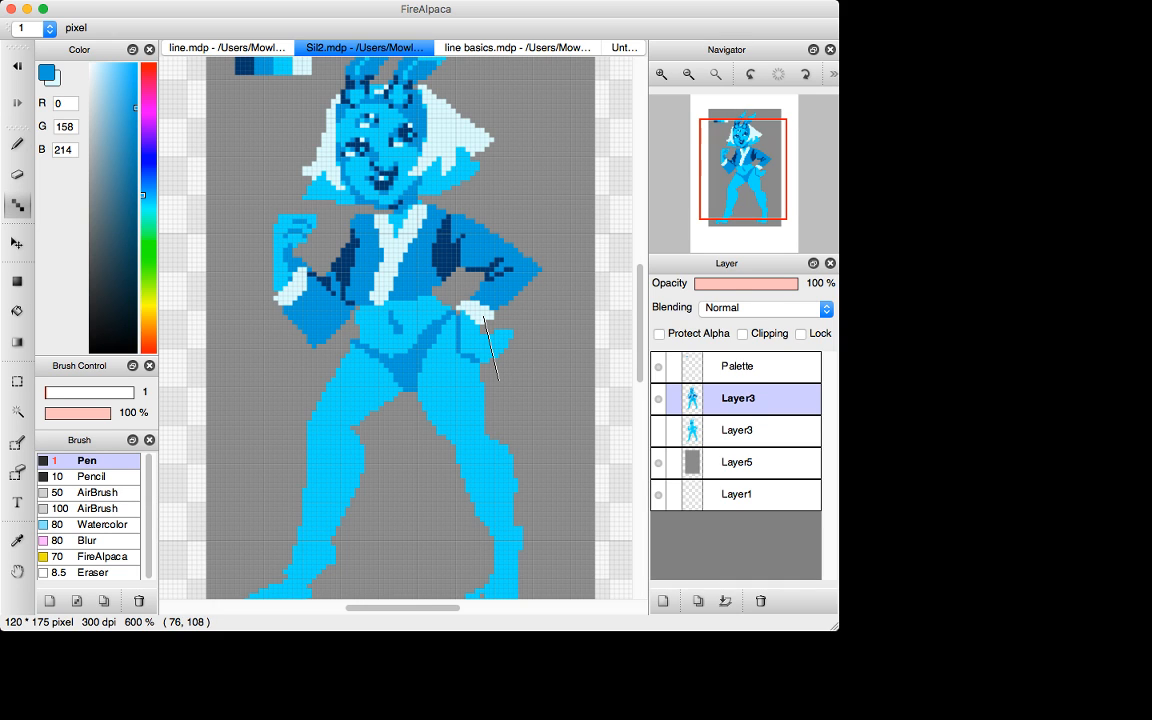
{"action": "key", "text": "h"}
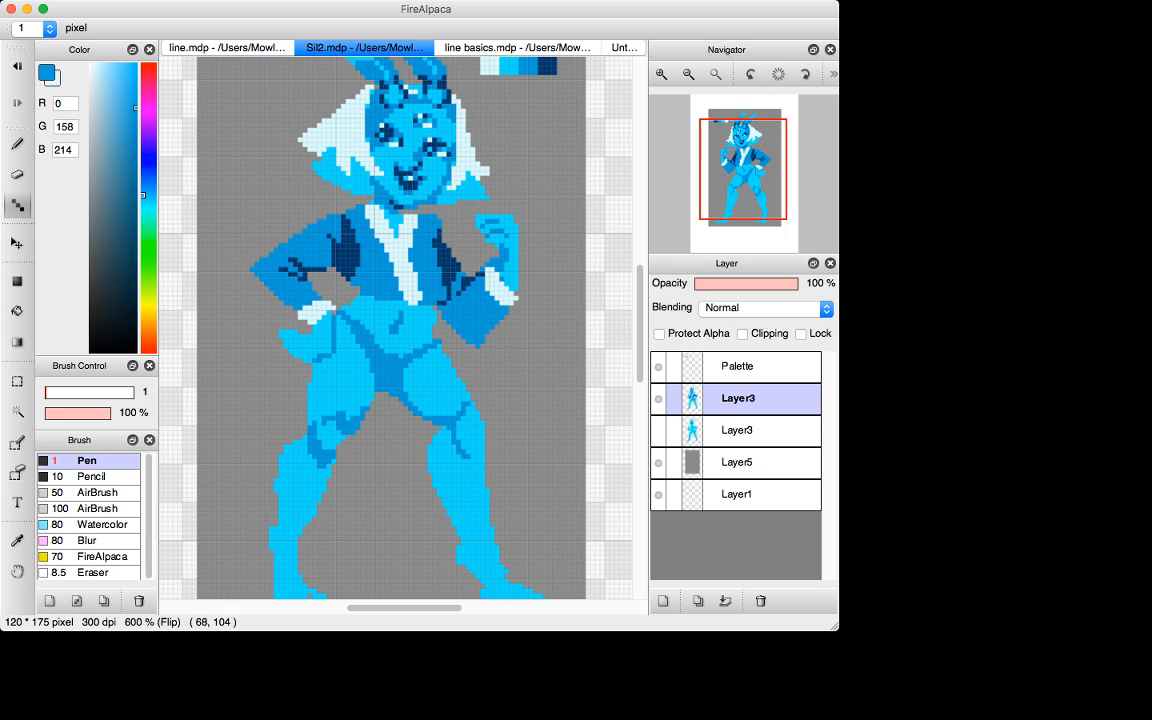
Try to draw a medium-blue contour line down the shin of the leg below the bent arm.
{"action": "scroll", "coordinate": [548, 195], "scroll_direction": "down", "scroll_amount": 5}
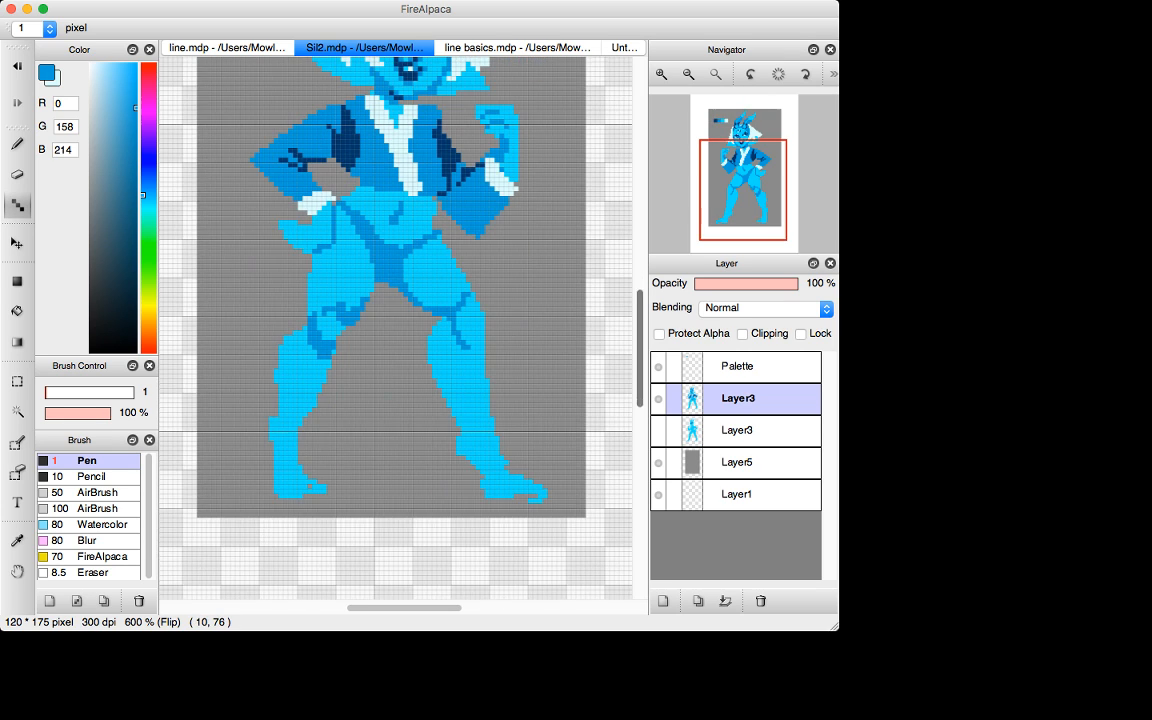
{"action": "left_click_drag", "start_coordinate": [280, 311], "coordinate": [258, 374]}
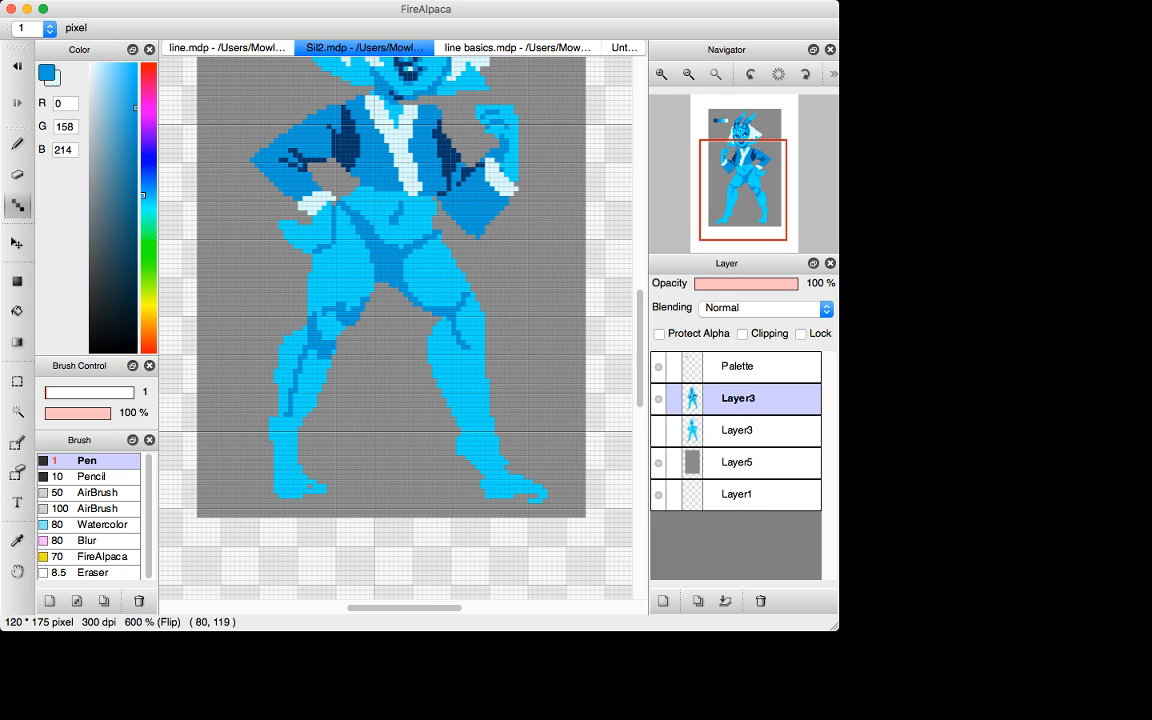
{"action": "key", "text": "super+z"}
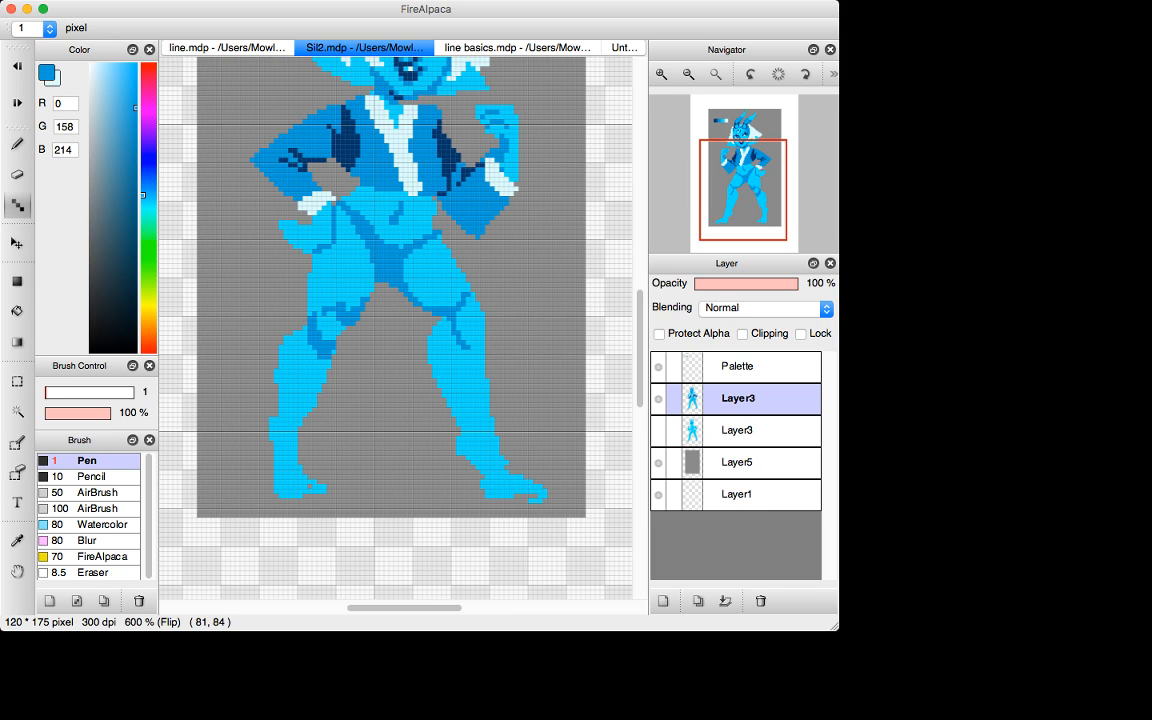
Draw medium-blue finger lines on the hand at the hip and toe lines on the foot below it.
{"action": "left_click_drag", "start_coordinate": [285, 227], "coordinate": [316, 249]}
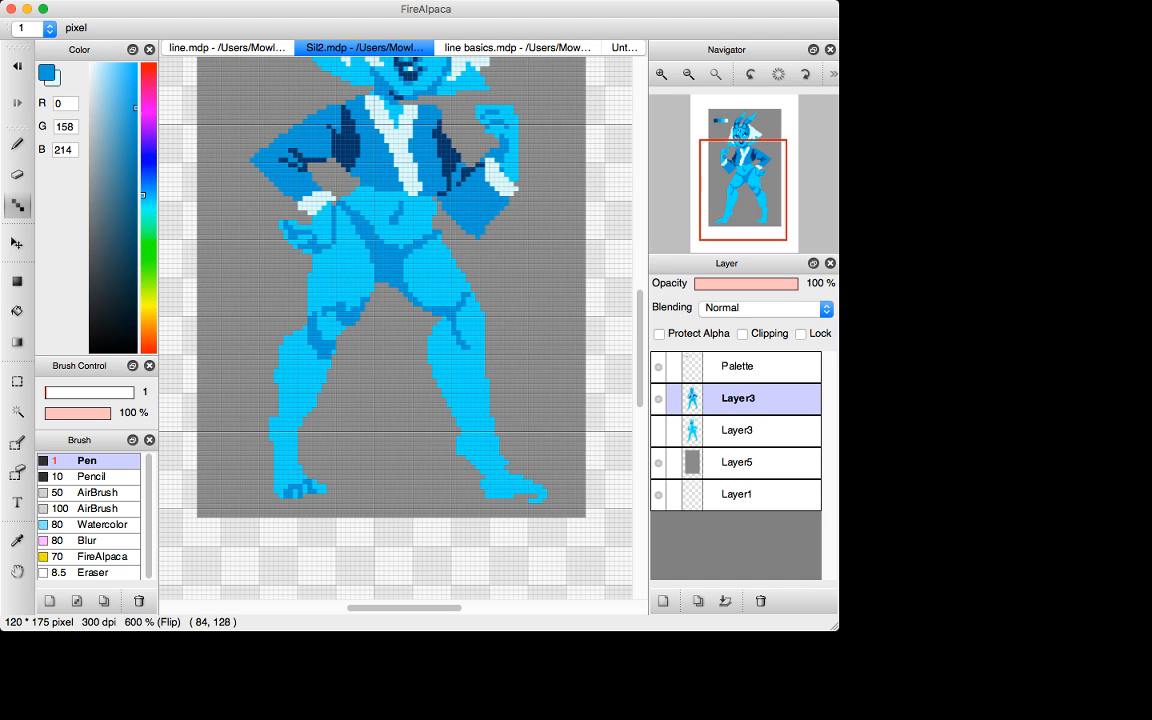
{"action": "mouse_move", "coordinate": [290, 464]}
{"action": "left_mouse_down"}
{"action": "mouse_move", "coordinate": [295, 438]}
{"action": "mouse_move", "coordinate": [286, 453]}
{"action": "left_mouse_up"}
{"action": "key", "text": "super+z"}
Draw medium-blue toe lines on the other foot and erase its curled toe tip.
{"action": "left_click_drag", "start_coordinate": [499, 486], "coordinate": [530, 493]}
{"action": "key", "text": "super+z"}
{"action": "key", "text": "super+z"}
{"action": "key", "text": "e"}
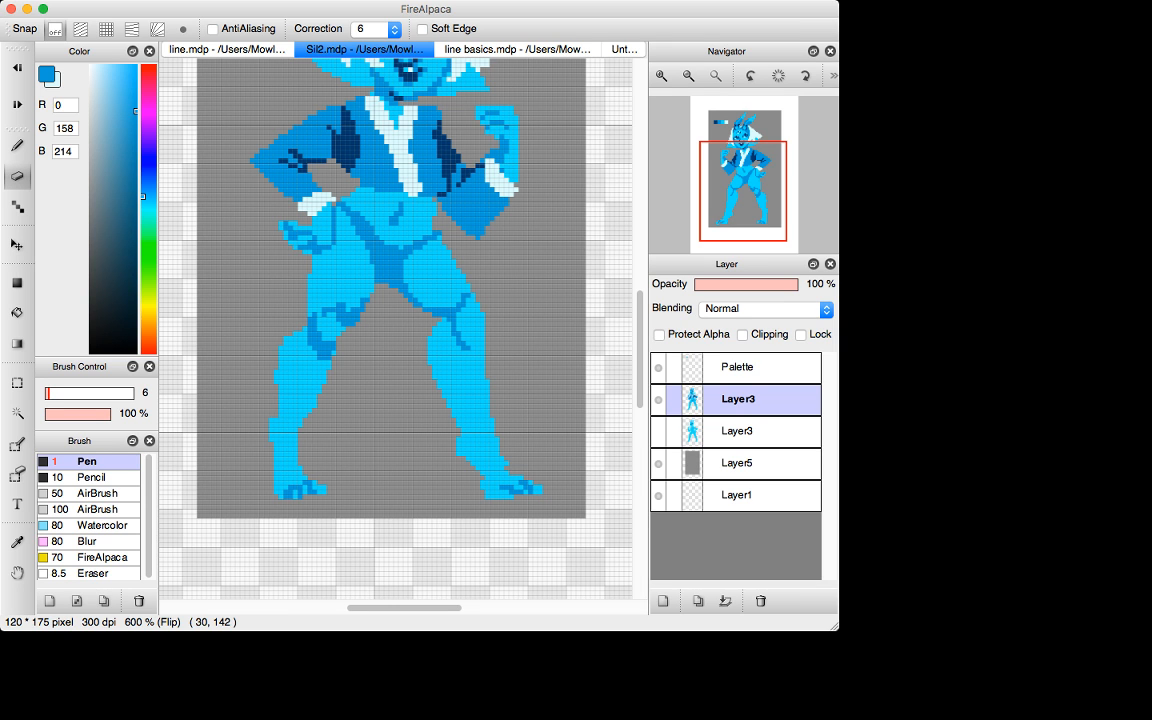
{"action": "left_click", "coordinate": [533, 497]}
Sample the light blue from the leg, then select the foot below the raised fist and shift it a few pixels inward.
{"action": "key", "text": "b"}
{"action": "key", "text": "x"}
{"action": "key", "text": "i"}
{"action": "left_click", "coordinate": [488, 447]}
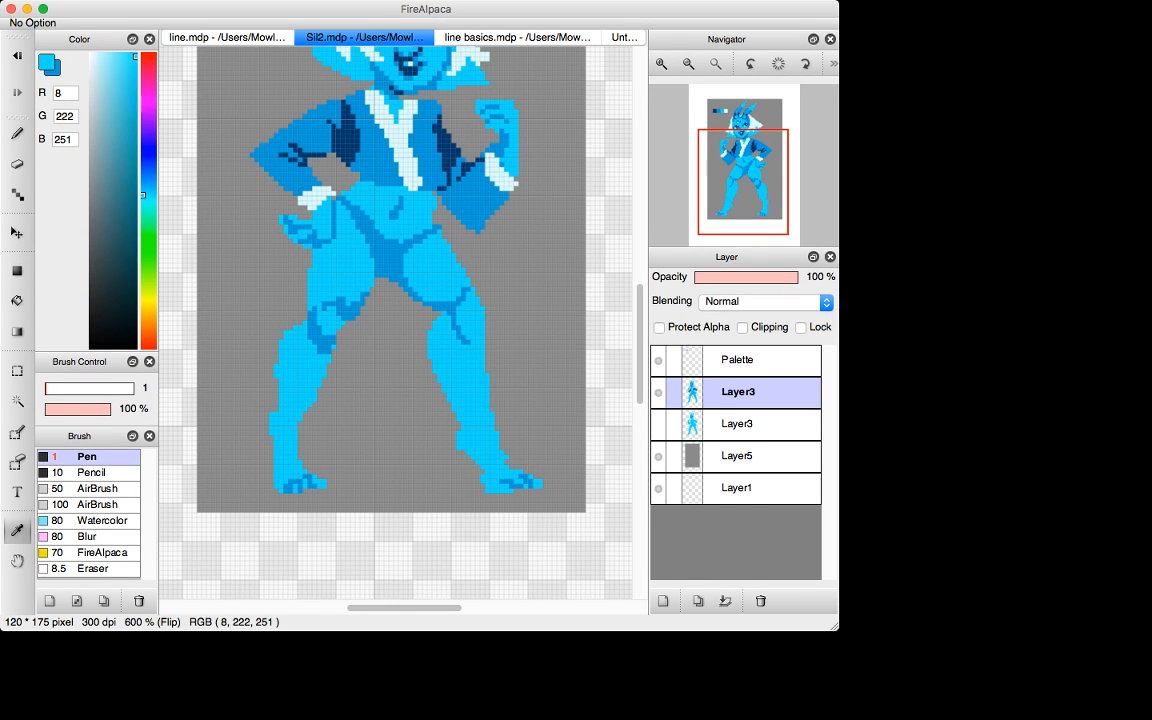
{"action": "key", "text": "b"}
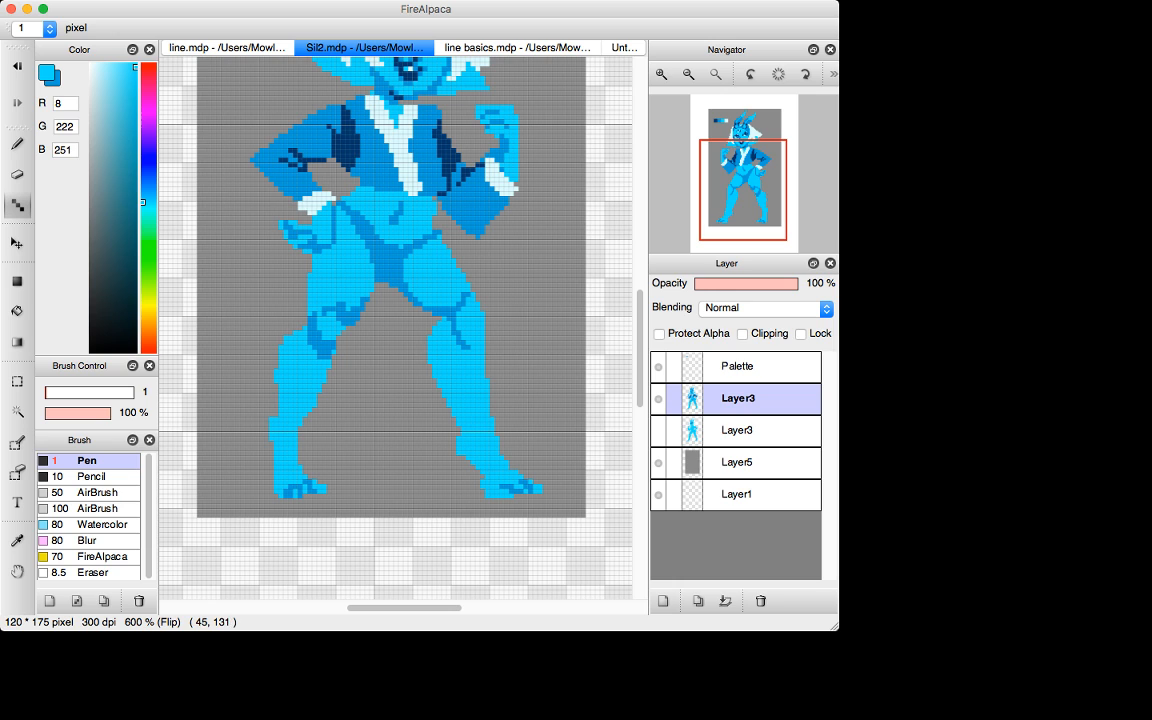
{"action": "key", "text": "e"}
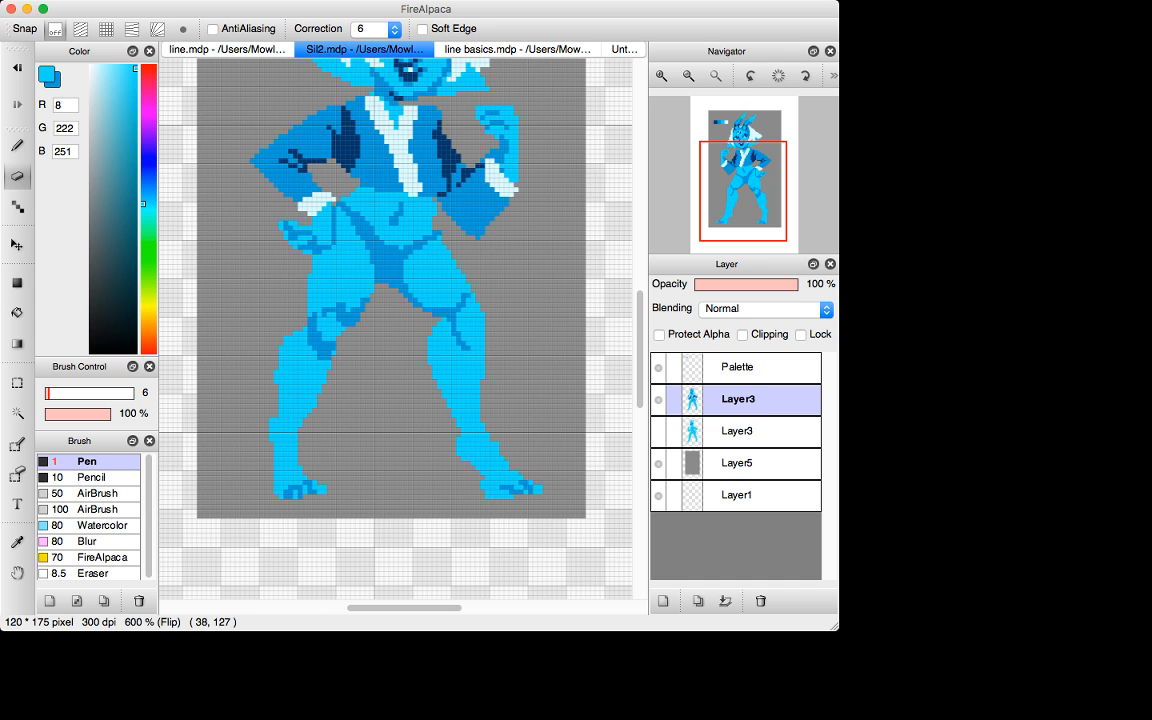
{"action": "key", "text": "m"}
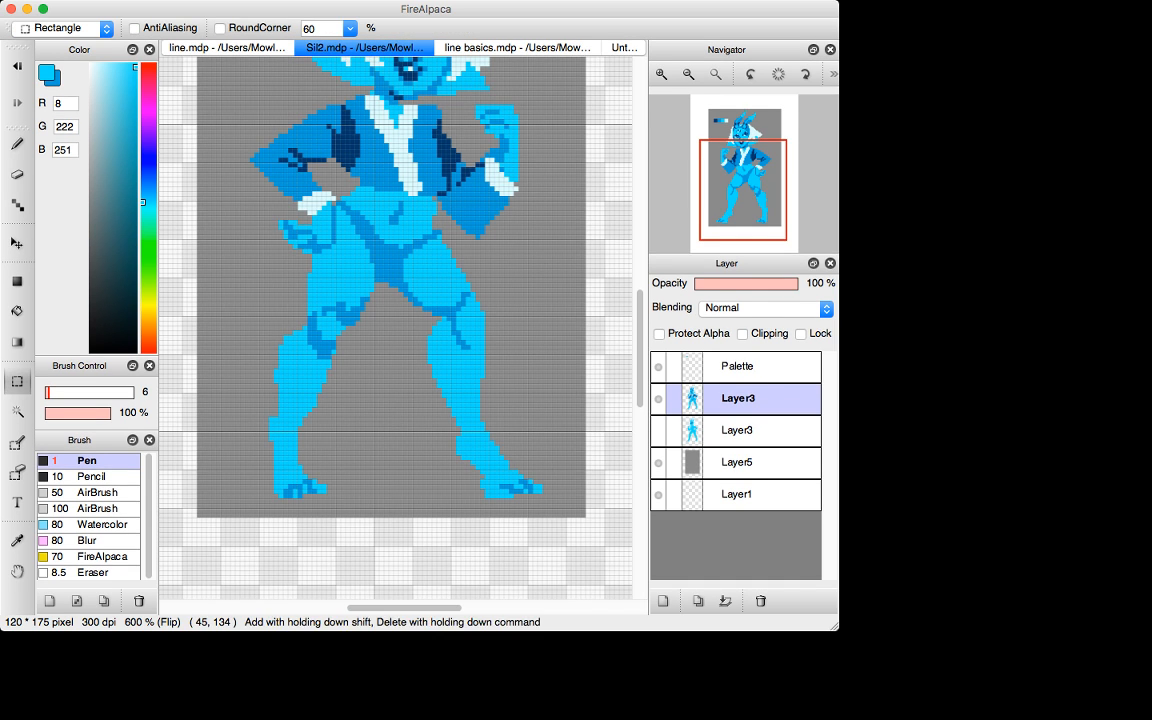
{"action": "left_click_drag", "start_coordinate": [557, 512], "coordinate": [506, 473]}
{"action": "key", "text": "v"}
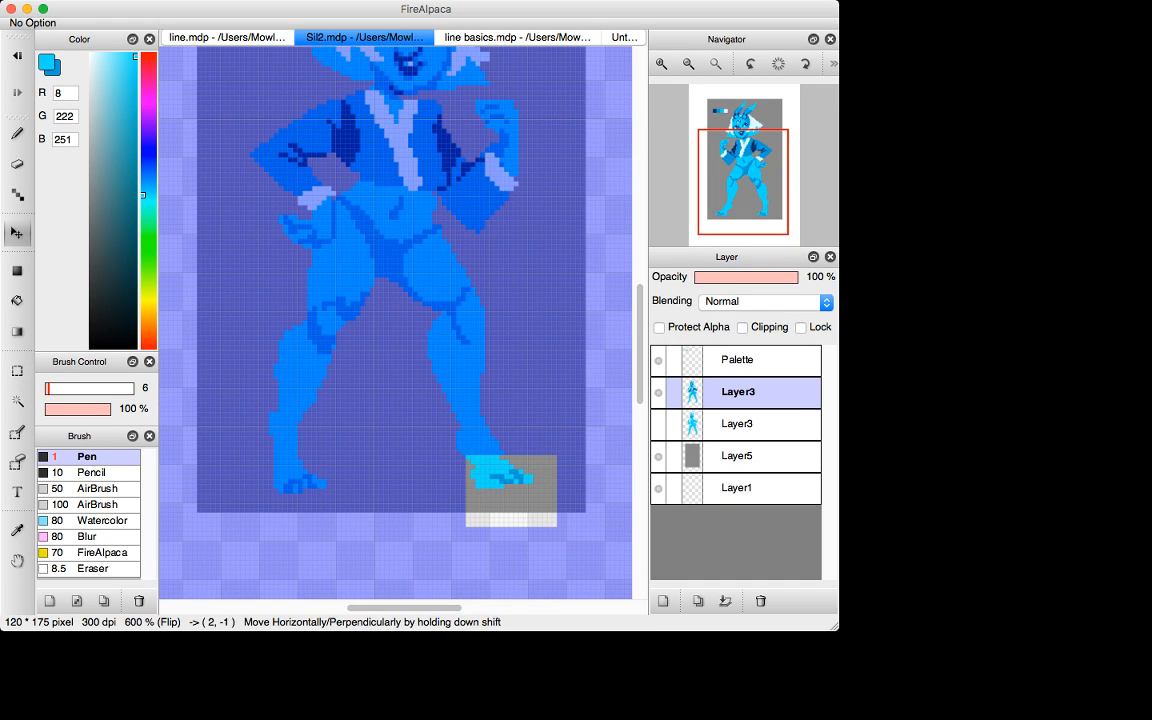
{"action": "key", "text": "super+d"}
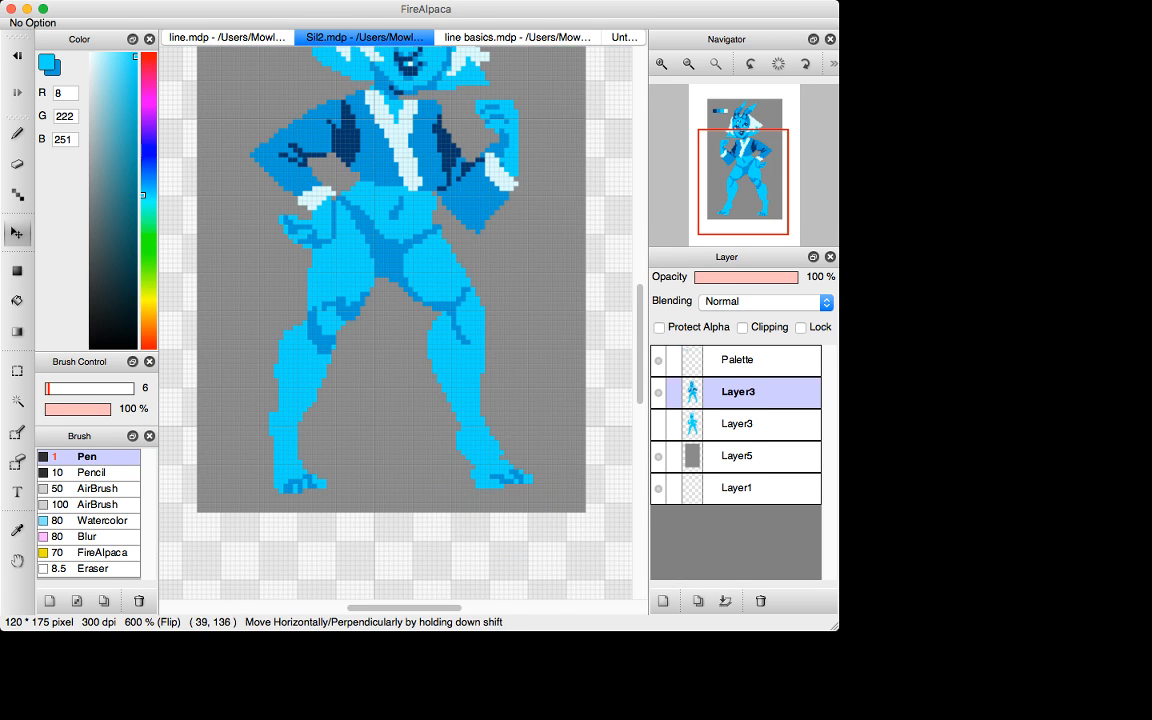
Rework the toes of the shifted foot with medium-blue and light-blue pixels and erase part of its toe tip.
{"action": "key", "text": "d"}
{"action": "key", "text": "x"}
{"action": "key", "text": "e"}
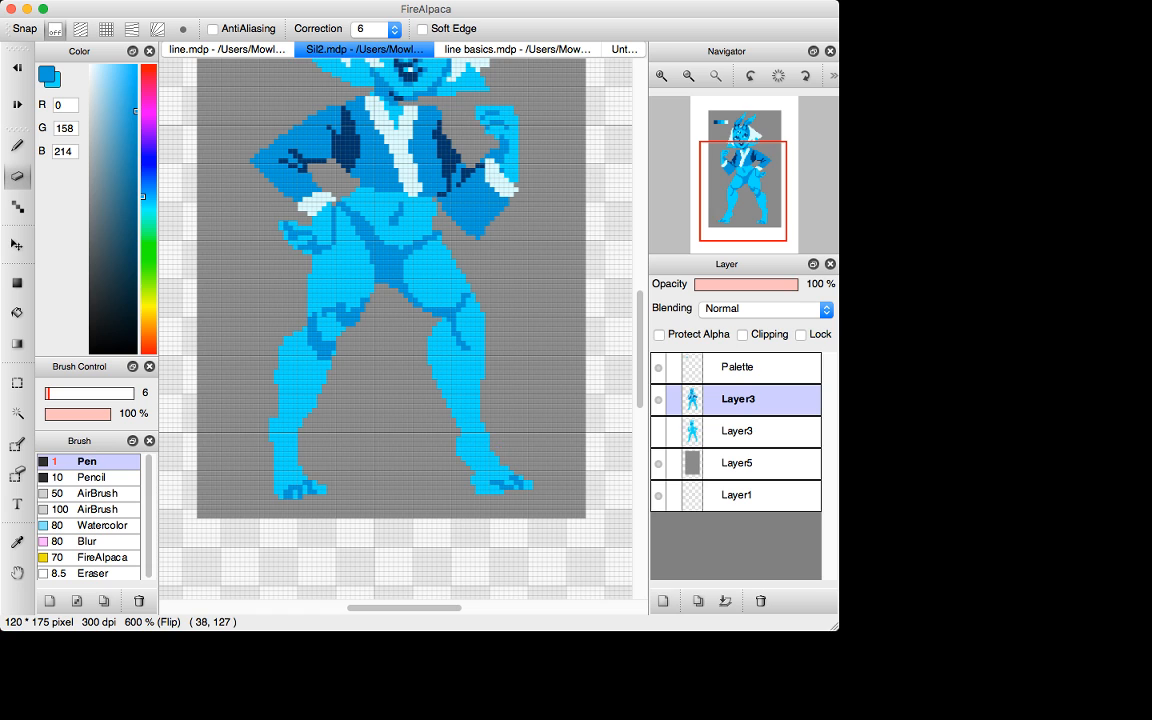
{"action": "key", "text": "d"}
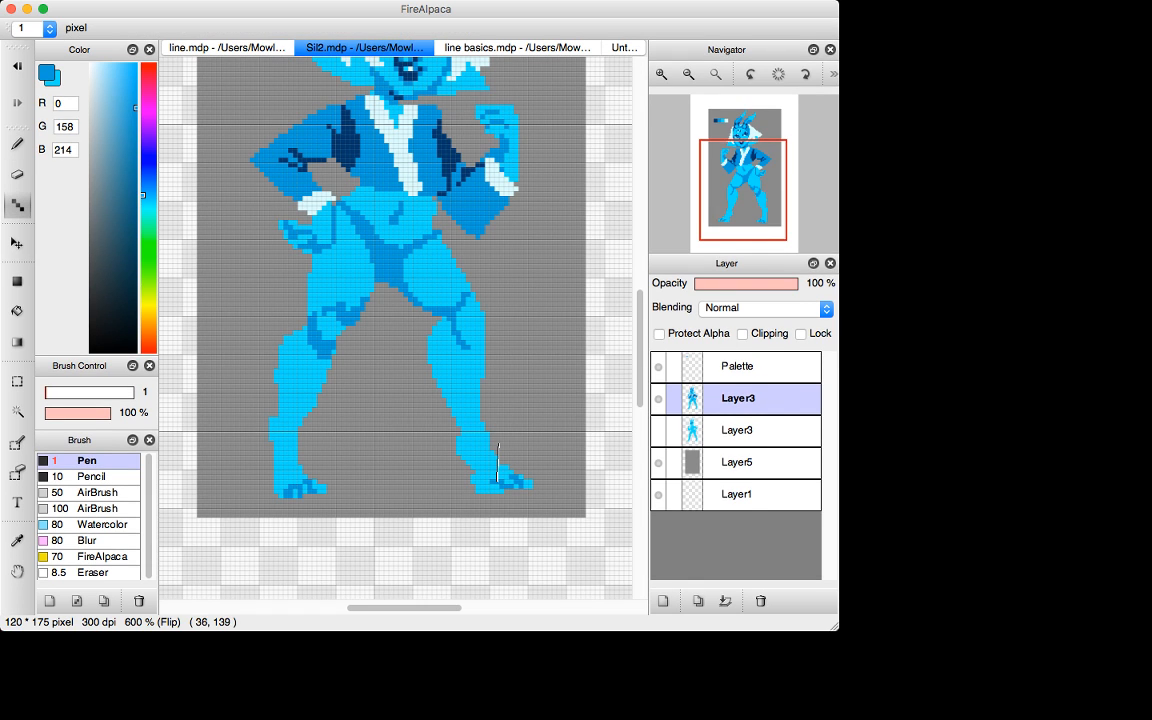
{"action": "key", "text": "x"}
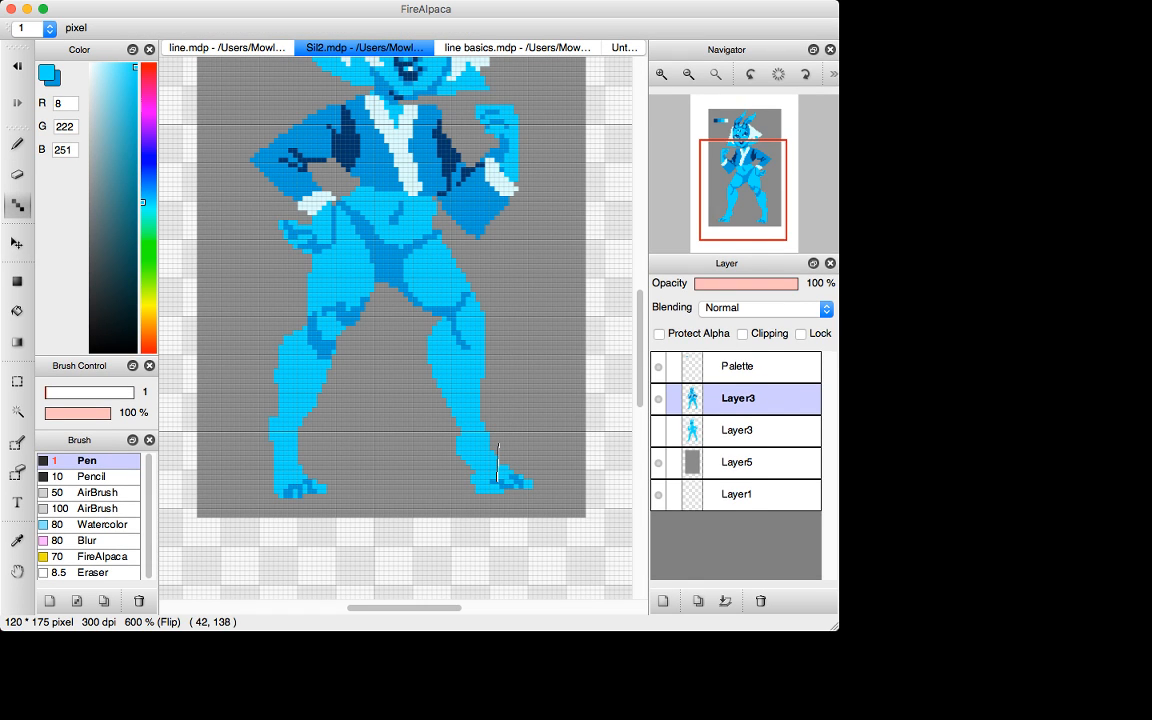
{"action": "key", "text": "x"}
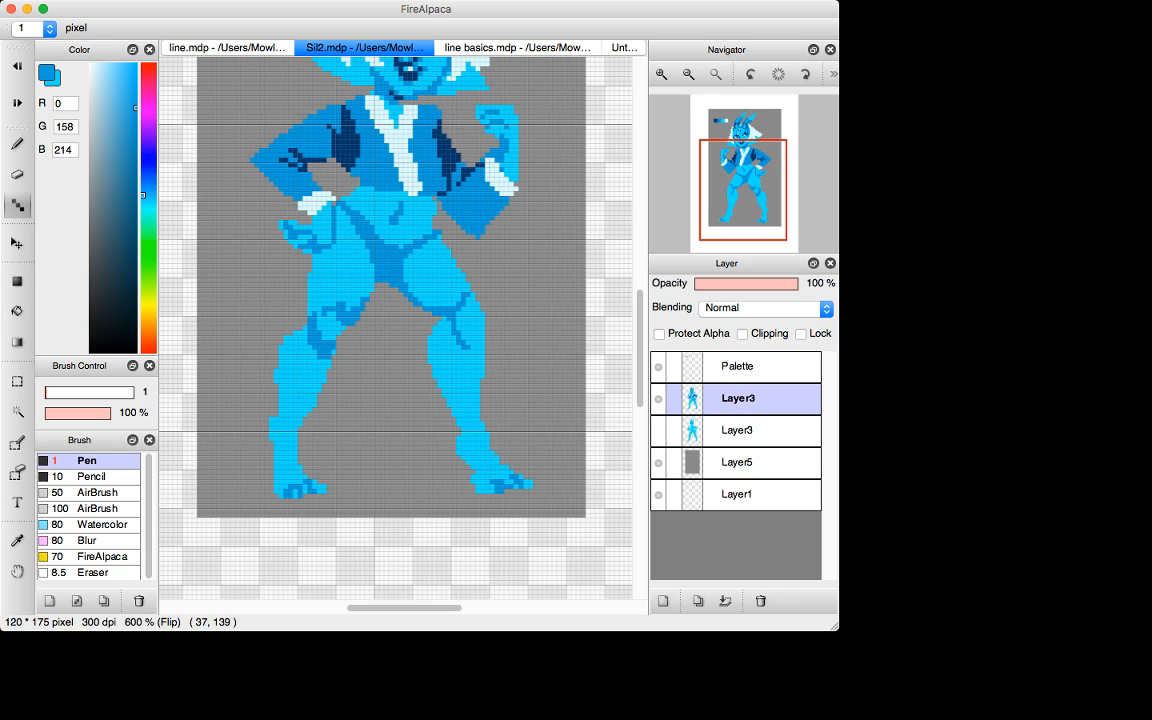
{"action": "key", "text": "x"}
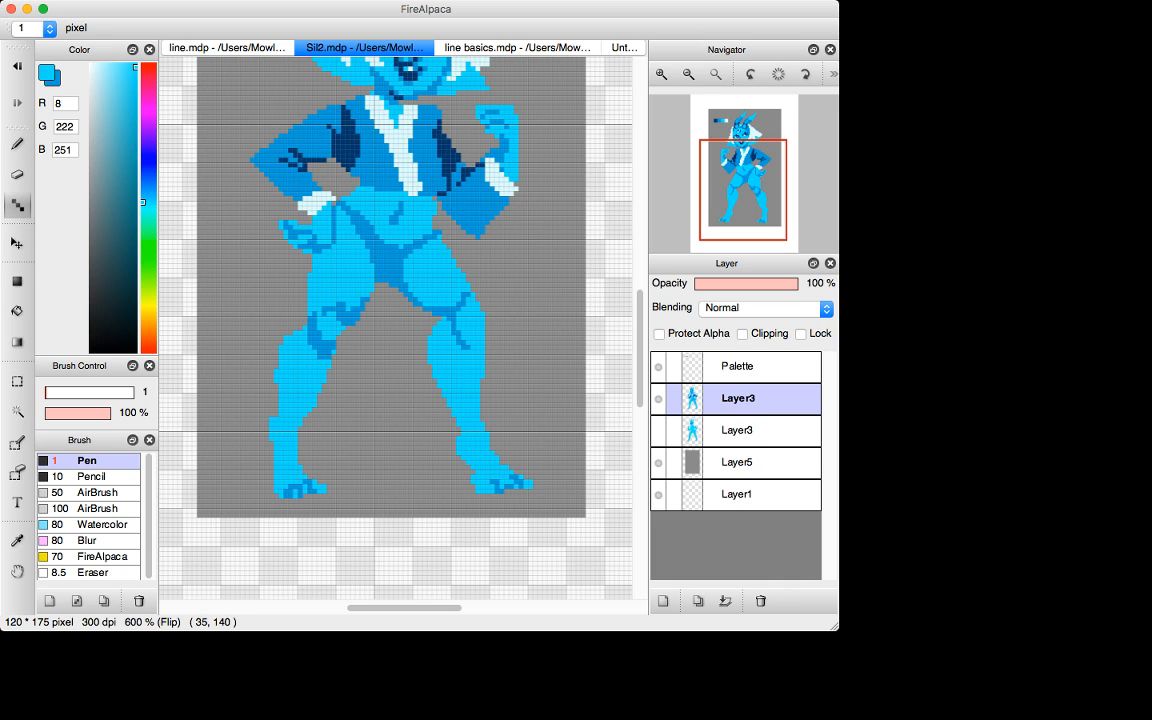
{"action": "key", "text": "x"}
{"action": "key", "text": "x"}
{"action": "key", "text": "e"}
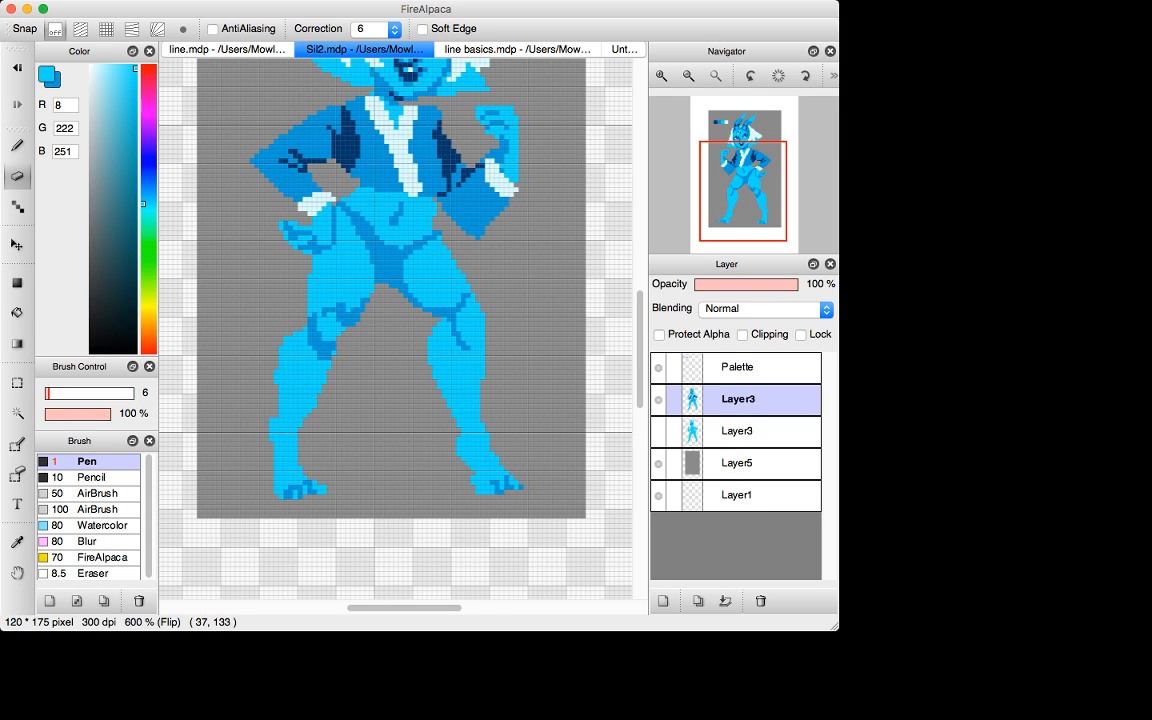
Extend the medium-blue shading over the toes of that foot and add a medium-blue shadow patch at its ankle.
{"action": "key", "text": "d"}
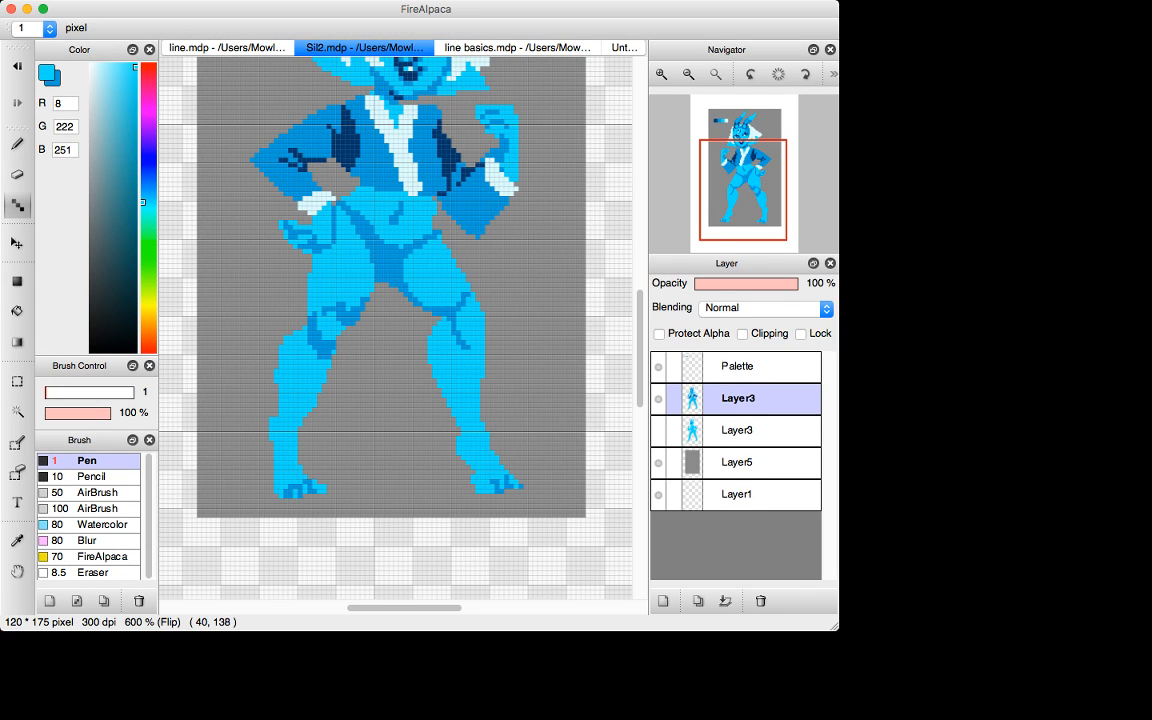
{"action": "left_click", "coordinate": [454, 399], "text": "alt"}
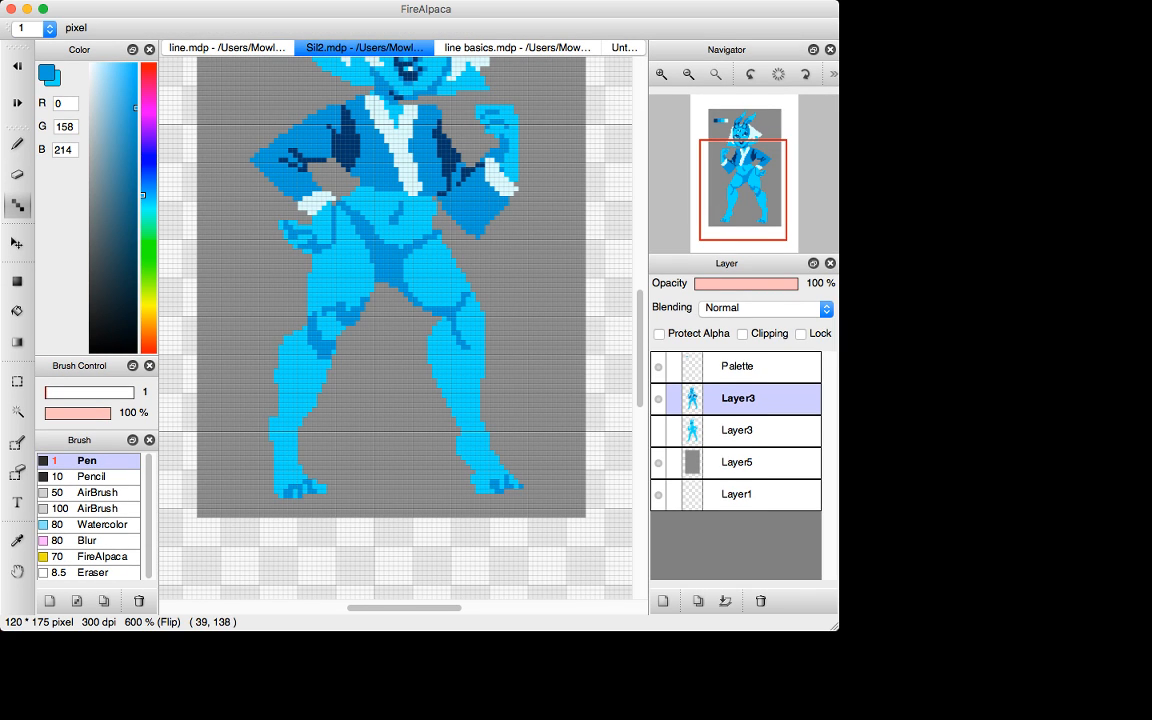
{"action": "left_click", "coordinate": [458, 399]}
{"action": "left_click", "coordinate": [460, 397], "text": "alt"}
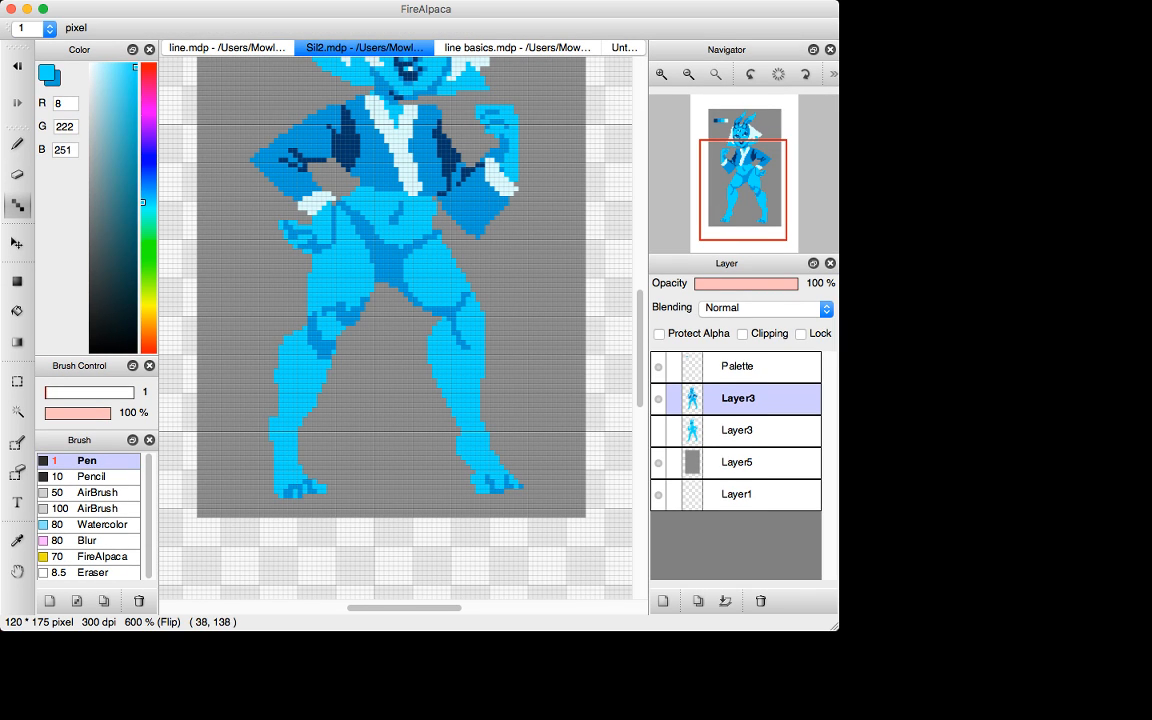
{"action": "left_click", "coordinate": [454, 397], "text": "alt"}
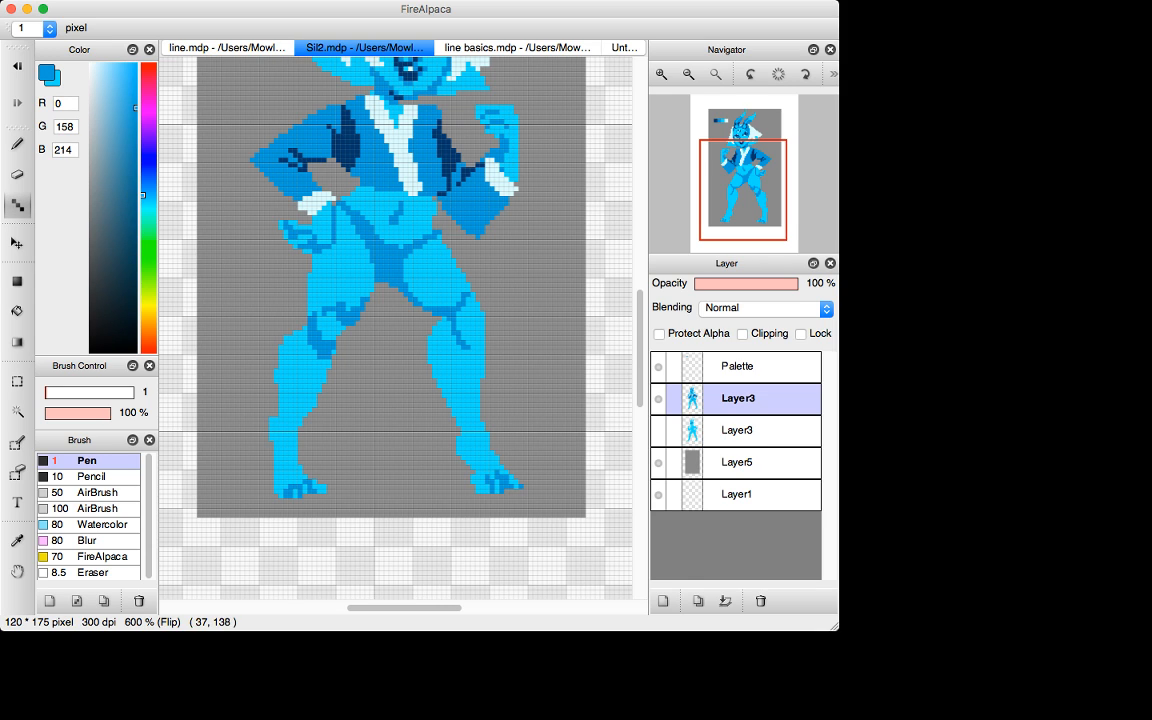
{"action": "left_click", "coordinate": [456, 430], "text": "alt"}
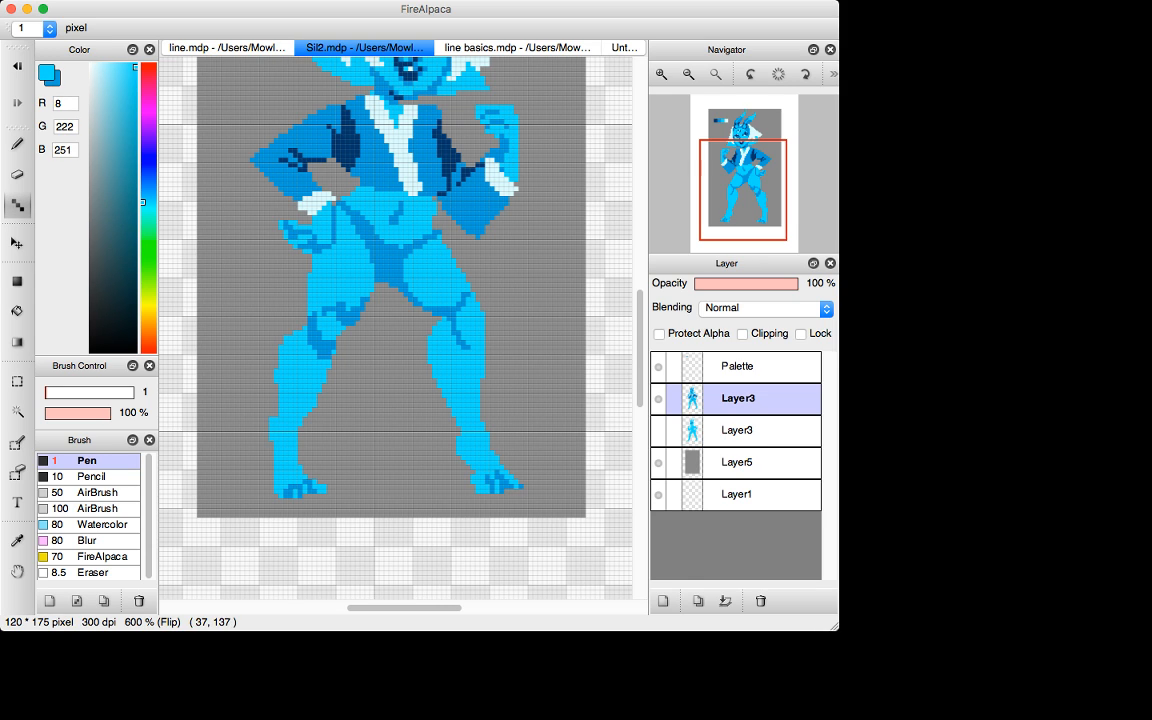
{"action": "left_click", "coordinate": [440, 425], "text": "alt"}
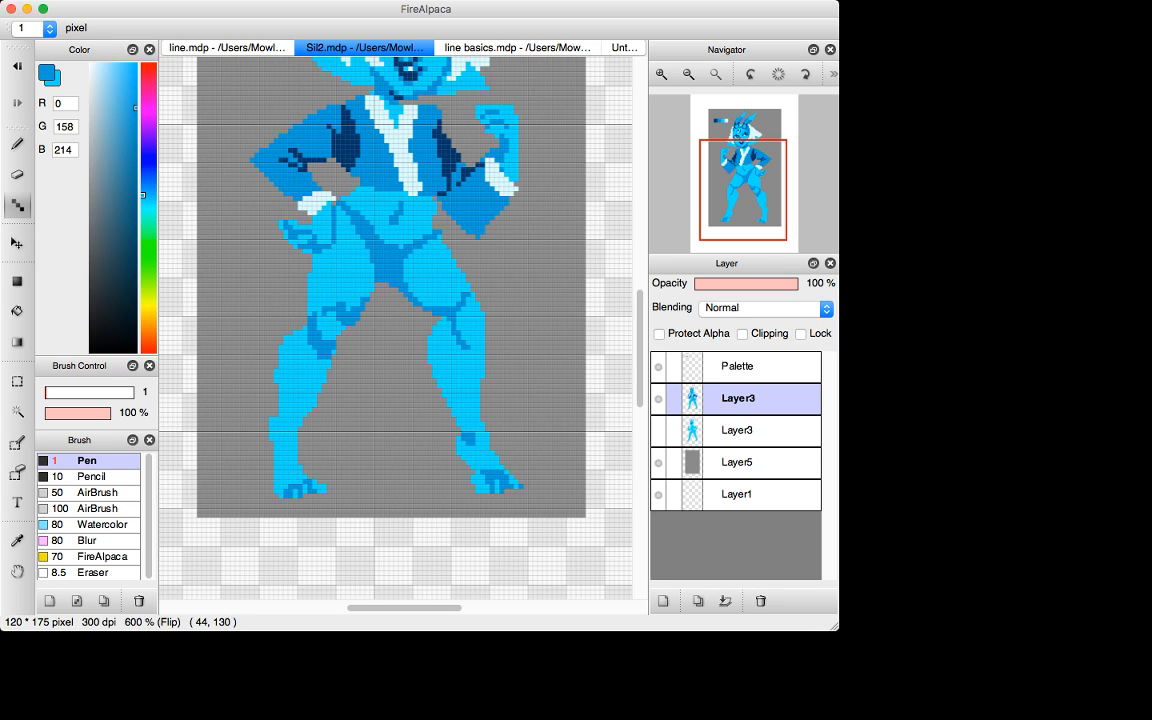
Draw and bucket-fill medium-blue shading beside the knee crease on the leg below the raised fist.
{"action": "mouse_move", "coordinate": [450, 328]}
{"action": "left_mouse_down"}
{"action": "mouse_move", "coordinate": [430, 337]}
{"action": "mouse_move", "coordinate": [435, 347]}
{"action": "mouse_move", "coordinate": [476, 360]}
{"action": "mouse_move", "coordinate": [455, 343]}
{"action": "left_mouse_up"}
{"action": "key", "text": "super+z"}
{"action": "key", "text": "super+z"}
{"action": "key", "text": "g"}
{"action": "left_click", "coordinate": [445, 325]}
{"action": "key", "text": "d"}
{"action": "key", "text": "super+z"}
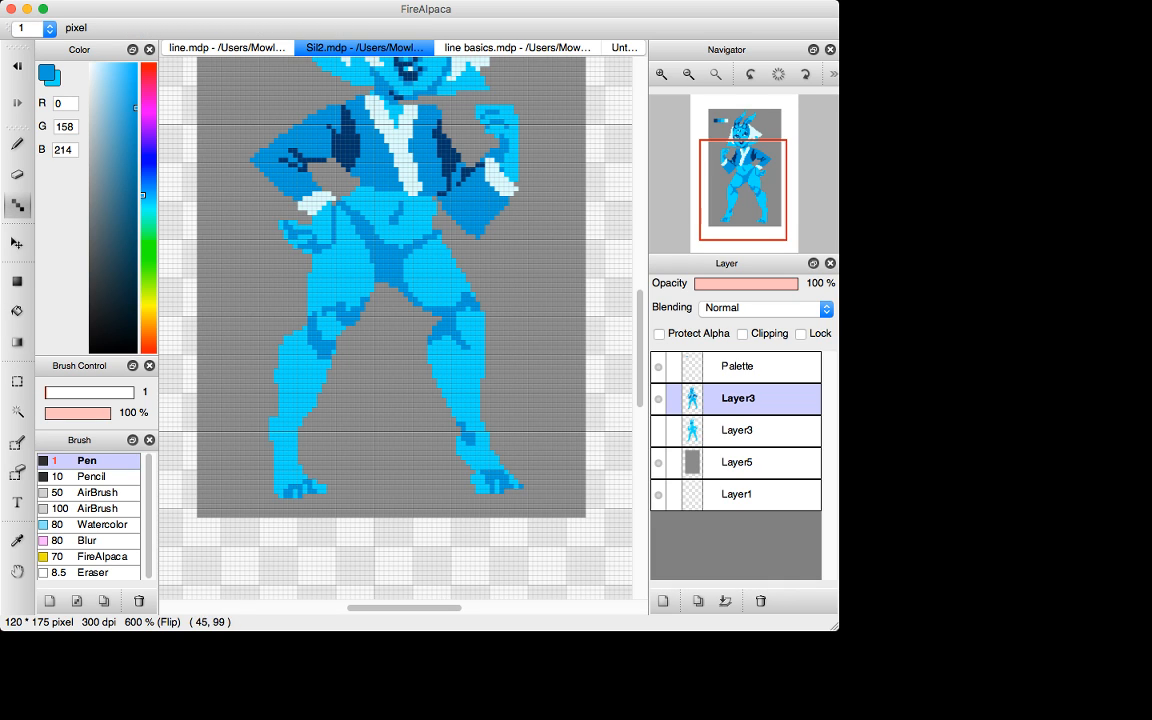
Widen the medium-blue shading across the top of that knee and undo the extra stroke along the thigh.
{"action": "left_click_drag", "start_coordinate": [456, 299], "coordinate": [447, 306]}
{"action": "left_click_drag", "start_coordinate": [405, 270], "coordinate": [436, 306]}
{"action": "key", "text": "super+z"}
Check the whole unflipped character at 100% zoom and return to 600%.
{"action": "scroll", "coordinate": [390, 300], "scroll_direction": "up", "scroll_amount": 5}
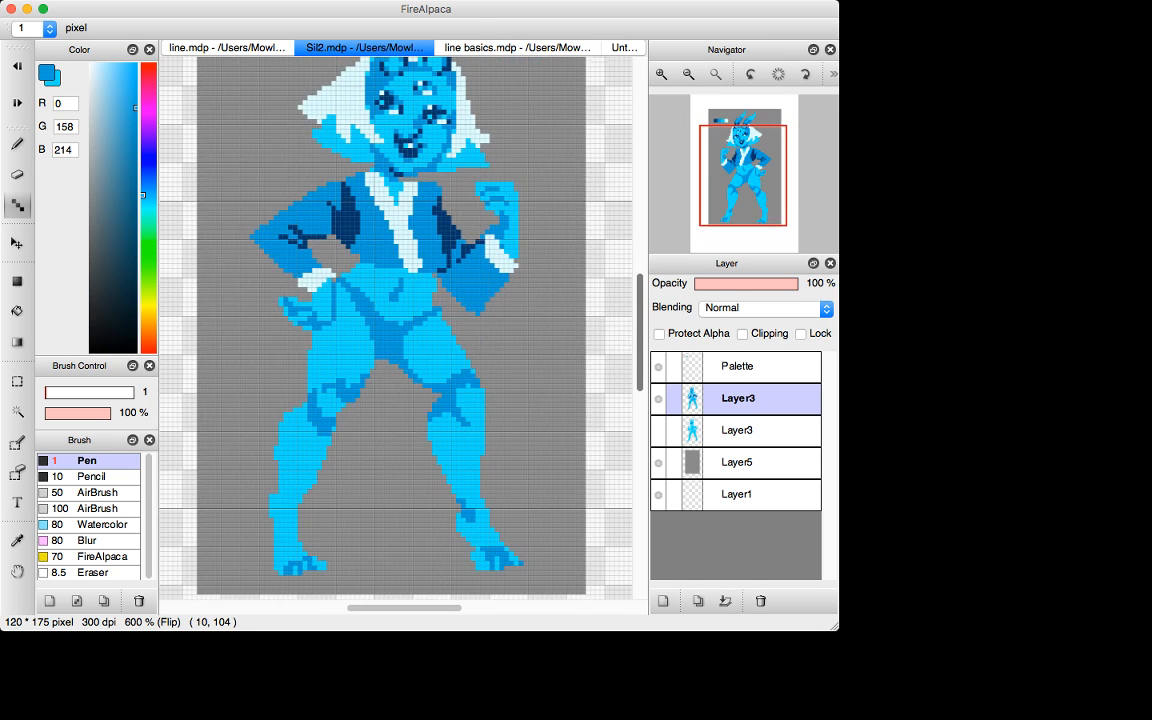
{"action": "scroll", "coordinate": [552, 365], "scroll_direction": "up", "scroll_amount": 1}
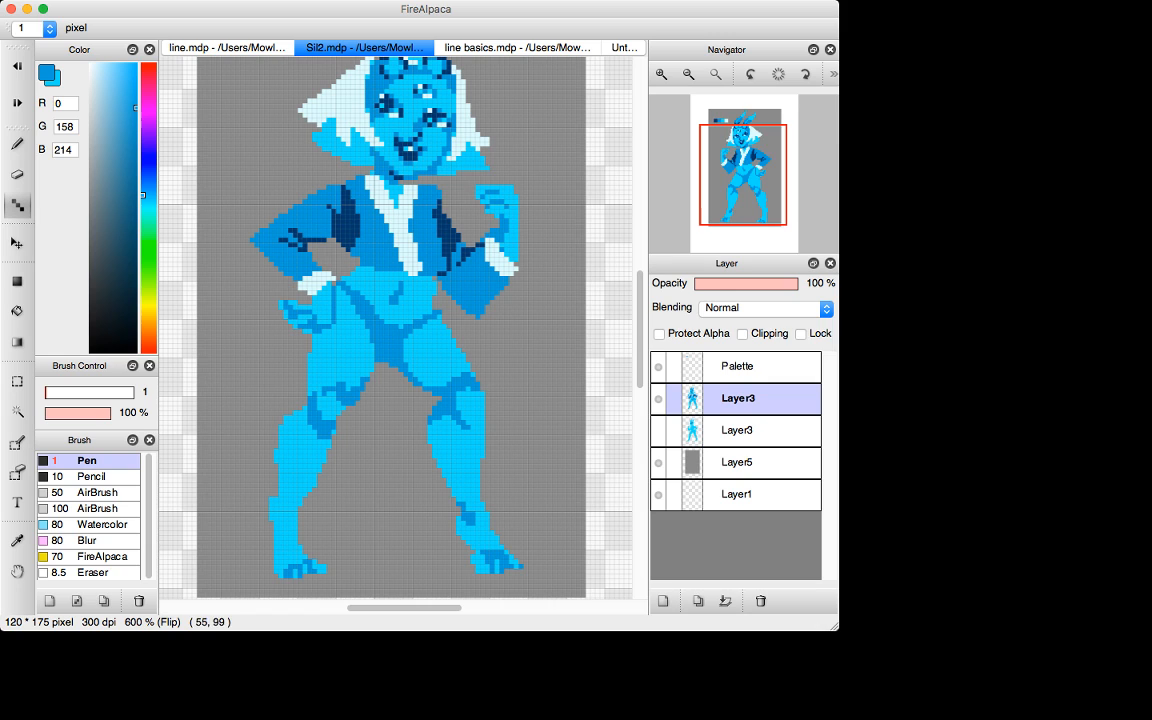
{"action": "key", "text": "super+minus"}
{"action": "key", "text": "super+minus"}
{"action": "key", "text": "super+minus"}
{"action": "key", "text": "super+minus"}
{"action": "key", "text": "super+minus"}
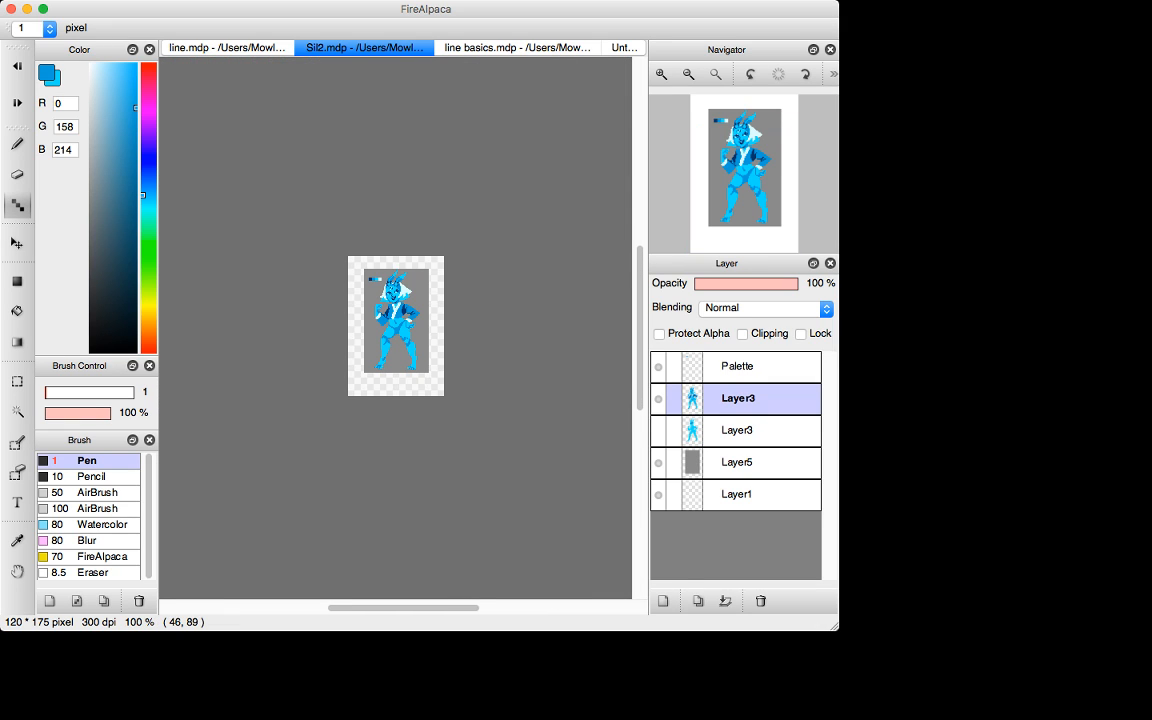
{"action": "key", "text": "super+plus"}
{"action": "key", "text": "super+plus"}
{"action": "key", "text": "super+plus"}
{"action": "key", "text": "super+plus"}
{"action": "key", "text": "super+plus"}
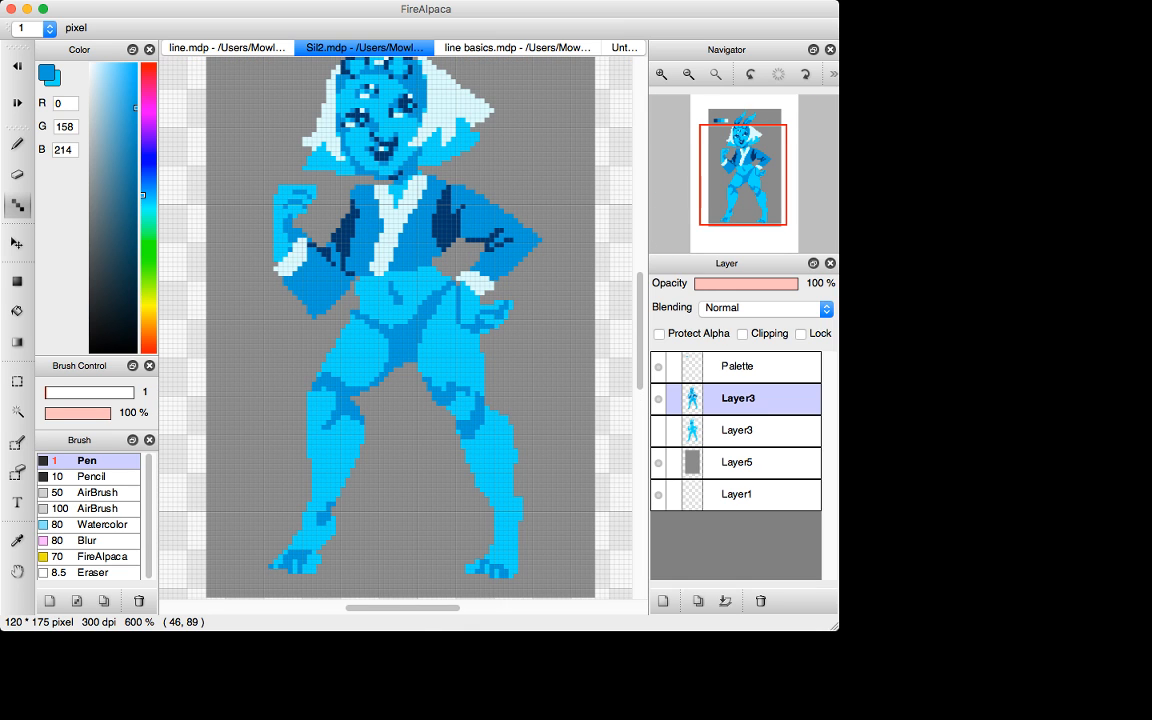
Touch up the waist with the eraser and draw a medium-blue line along the upper edge of the briefs.
{"action": "key", "text": "e"}
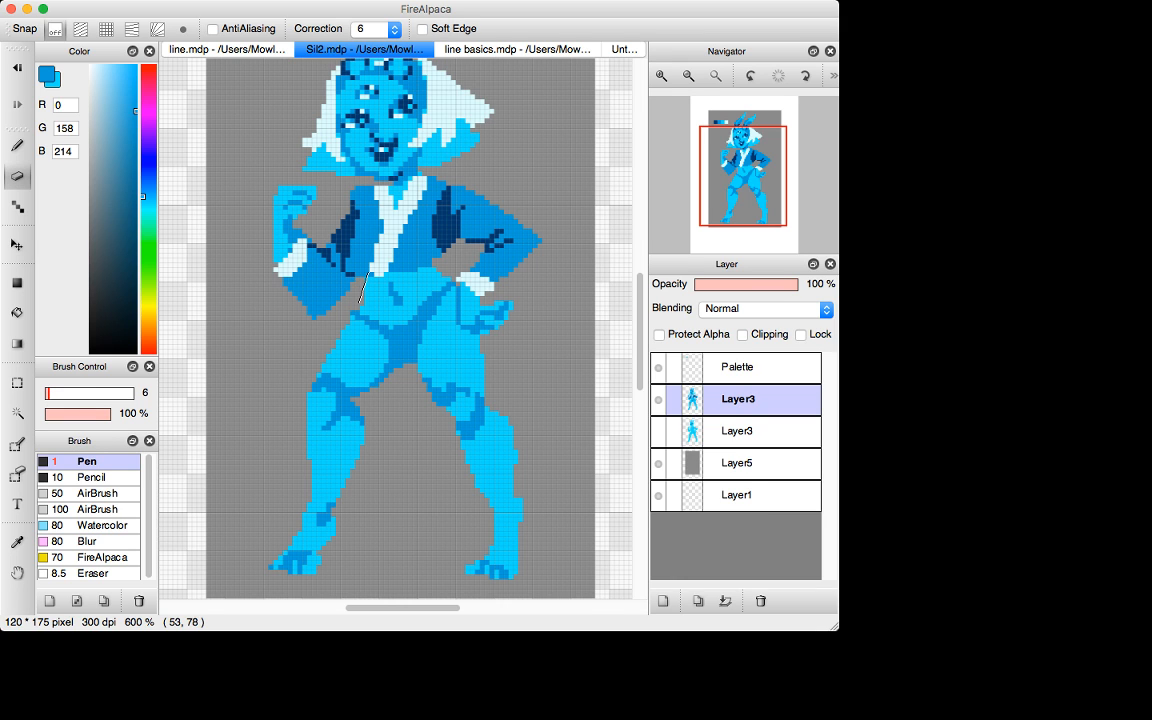
{"action": "key", "text": "d"}
{"action": "key", "text": "x"}
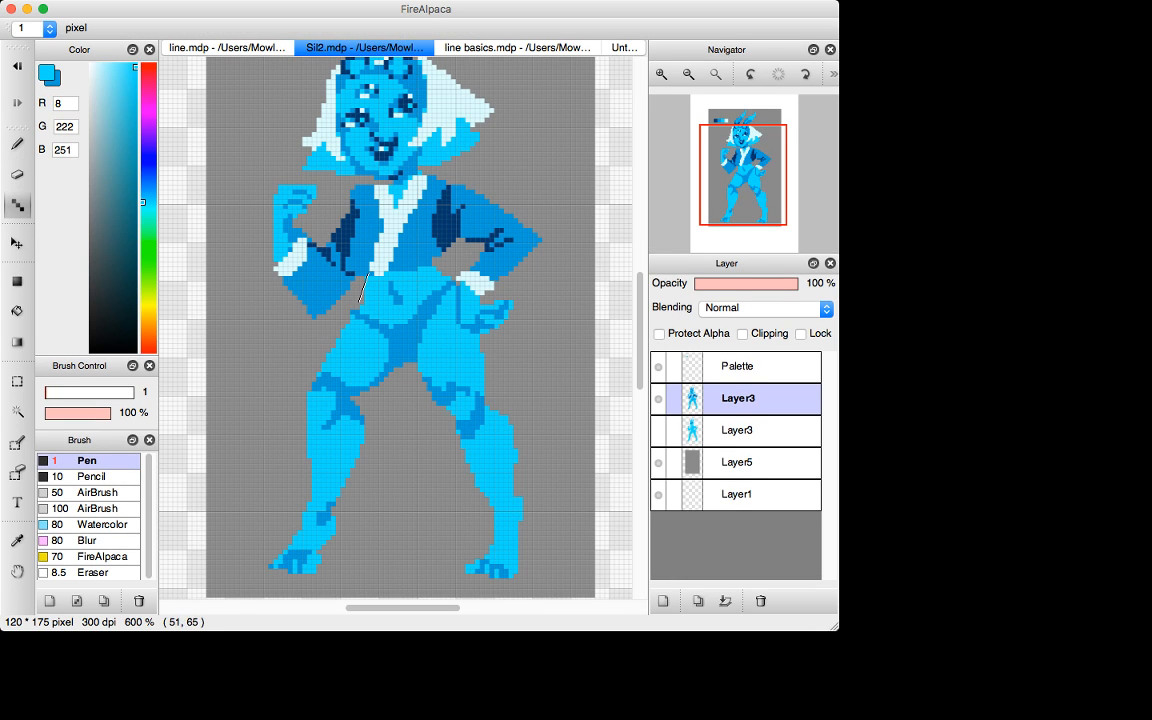
{"action": "key", "text": "alt"}
{"action": "left_click", "coordinate": [349, 216]}
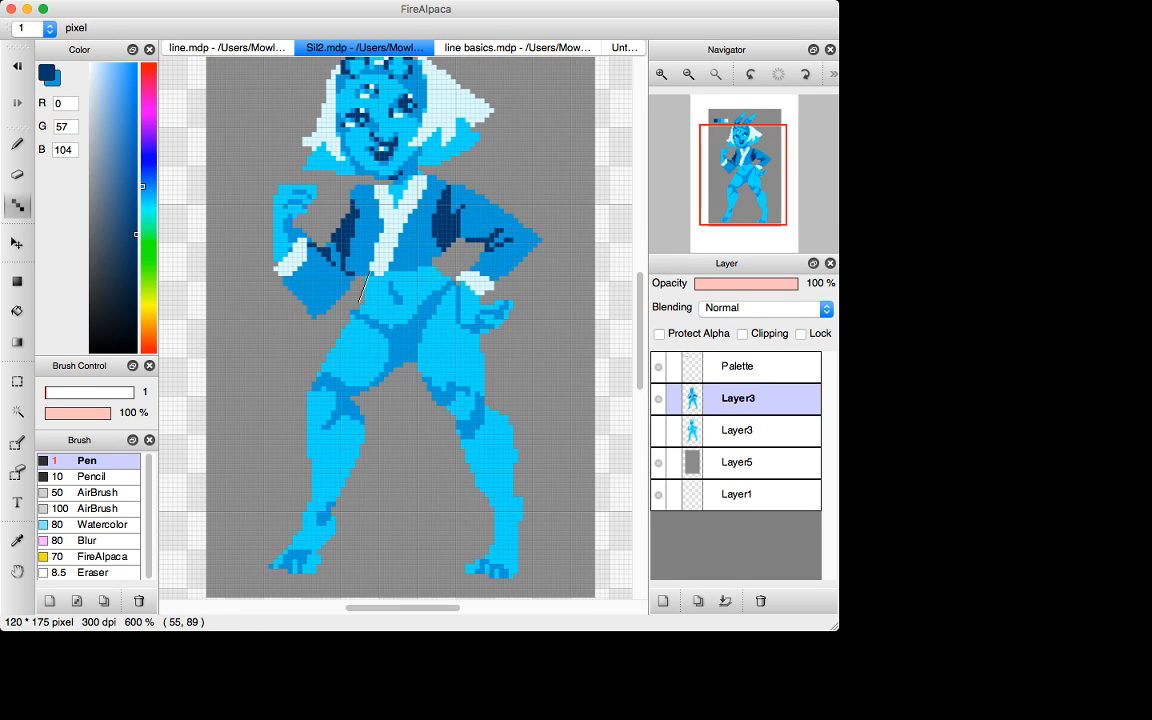
{"action": "key", "text": "x"}
{"action": "left_click_drag", "start_coordinate": [381, 327], "coordinate": [413, 322]}
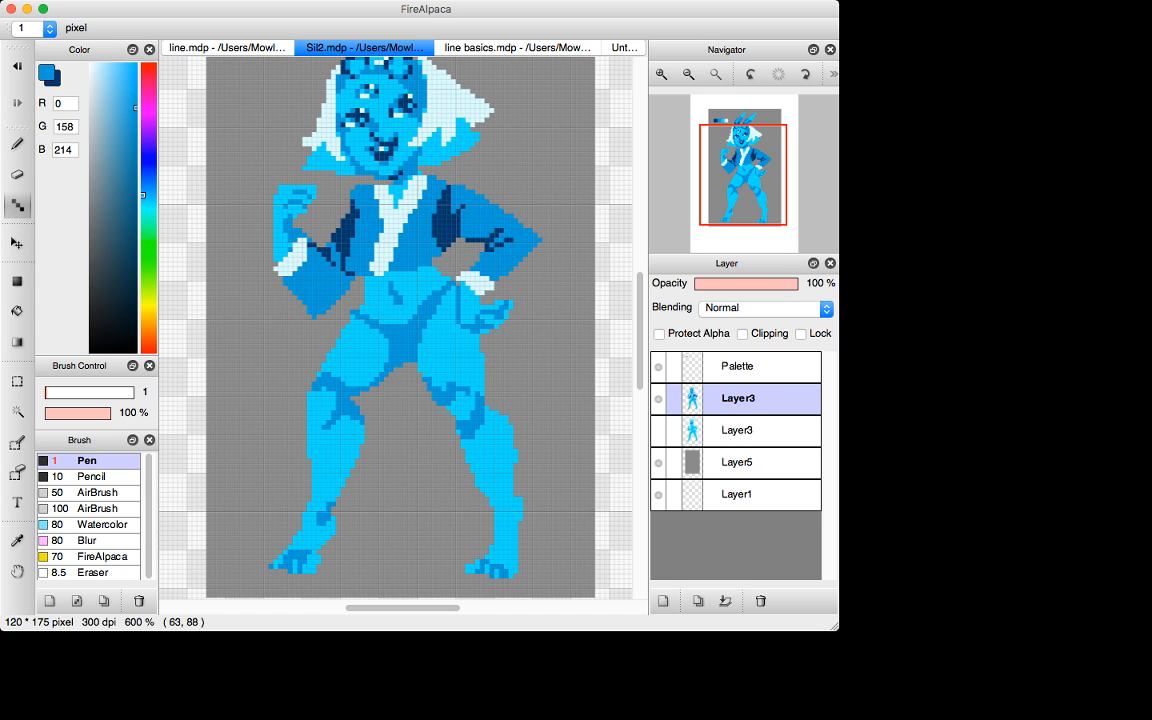
{"action": "key", "text": "b"}
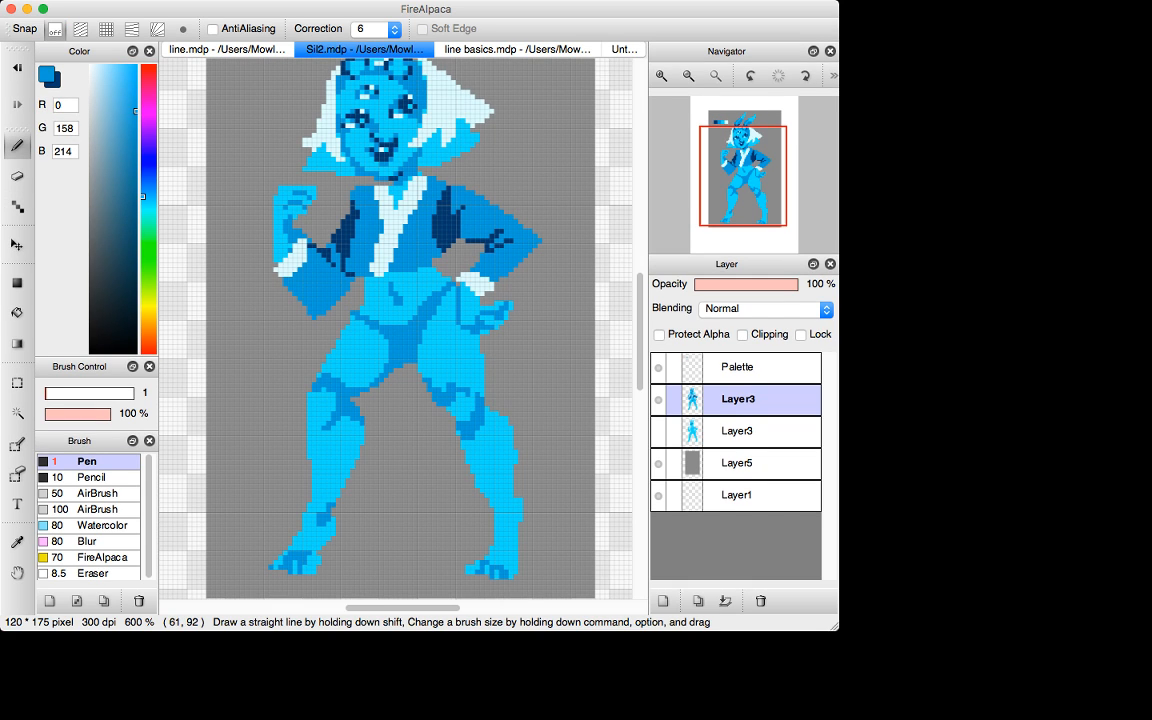